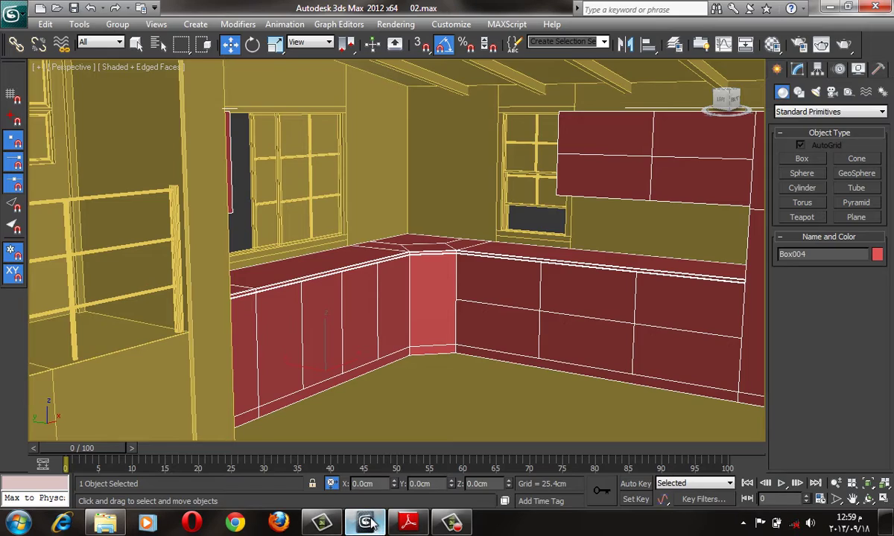
# - Select all 22 kitchen objects and give them one pale beige object colour
pyautogui.keyDown('alt'); pyautogui.moveTo(565, 257); pyautogui.dragTo(497, 259, button='middle'); pyautogui.keyUp('alt')
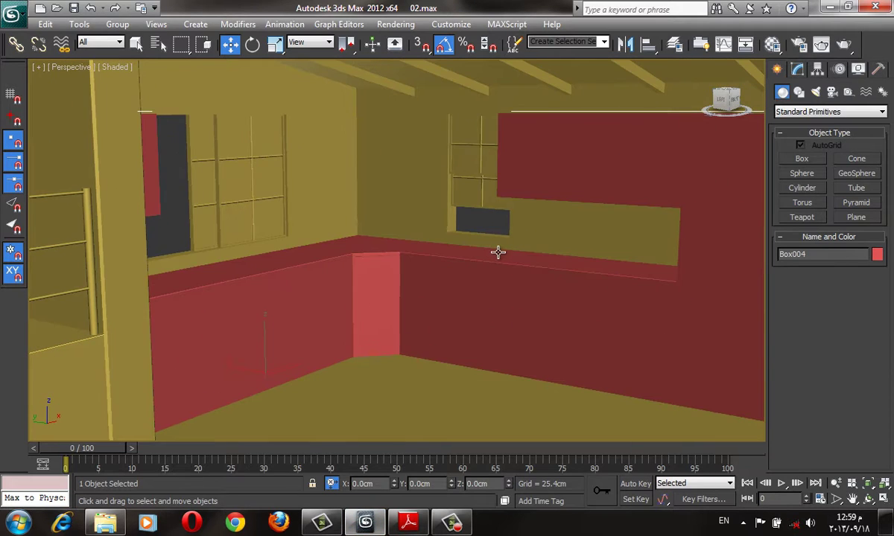
pyautogui.scroll(1, 523, 196)
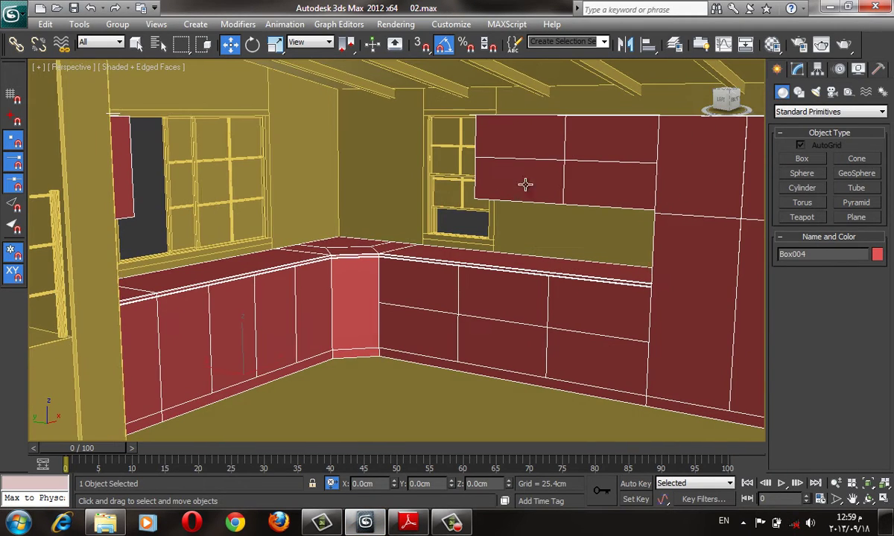
pyautogui.hotkey('ctrl', 'a')
pyautogui.click(876, 254)
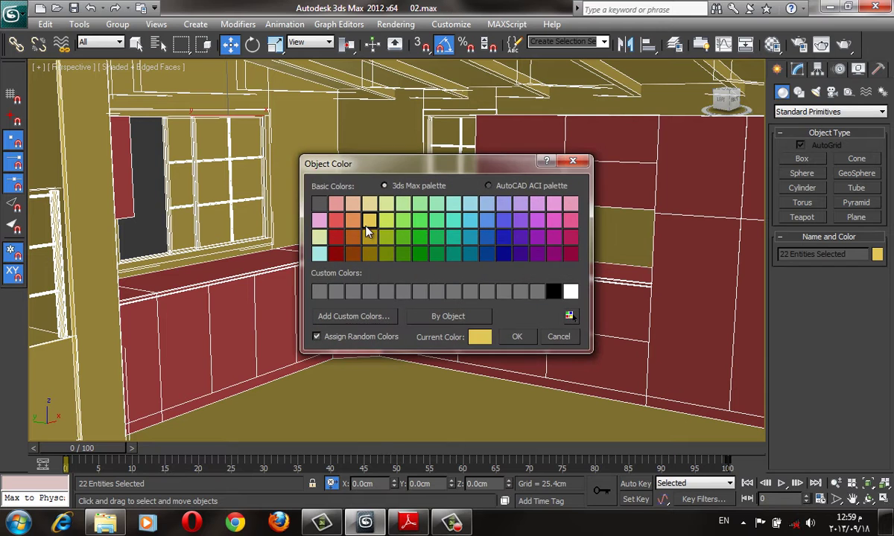
pyautogui.click(566, 289)
pyautogui.click(514, 333)
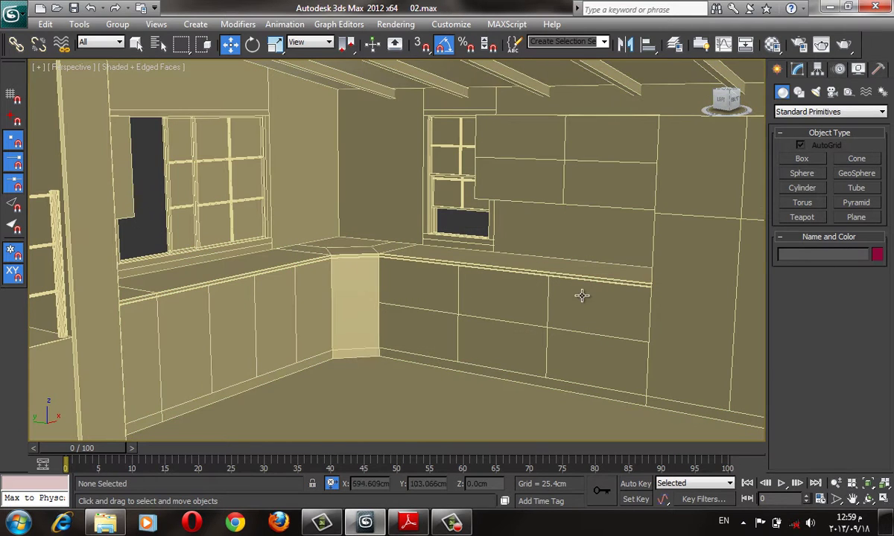
# - Select the wall box Box001 and bring up the Interior Project.pdf reference
pyautogui.click(706, 267)
pyautogui.moveTo(706, 268); pyautogui.dragTo(658, 261, button='middle')
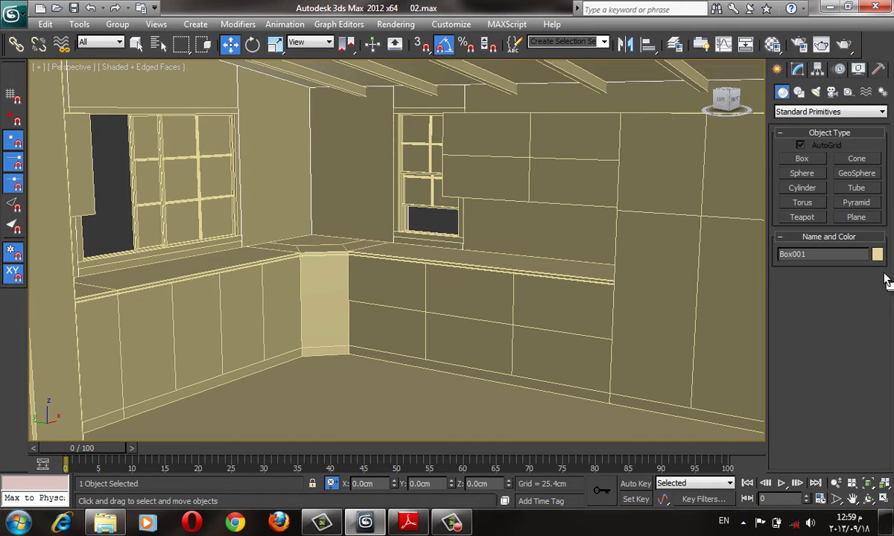
pyautogui.click(408, 522)
# - Zoom in on the arched cabinet doors in the kitchen photo, then minimize Reader
pyautogui.keyDown('ctrl'); pyautogui.scroll(1, 202, 351); pyautogui.keyUp('ctrl')
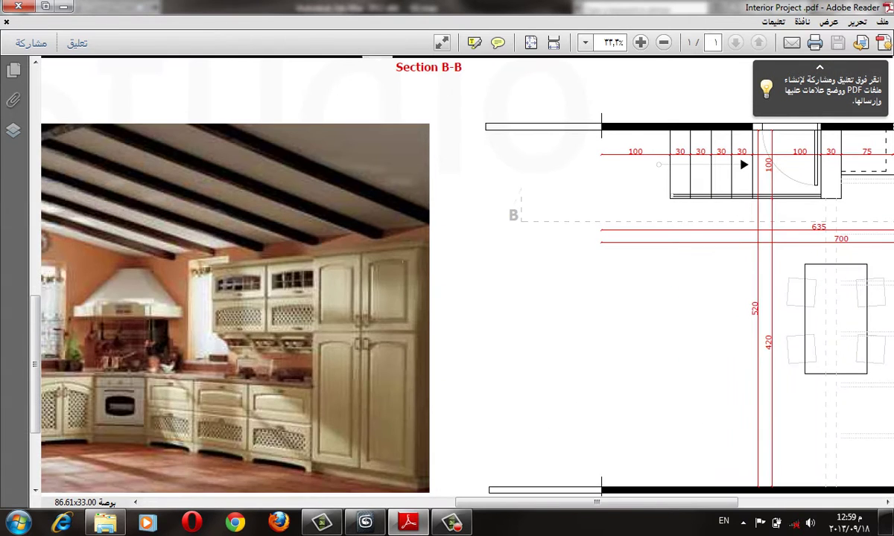
pyautogui.keyDown('ctrl'); pyautogui.scroll(1, 261, 315); pyautogui.keyUp('ctrl')
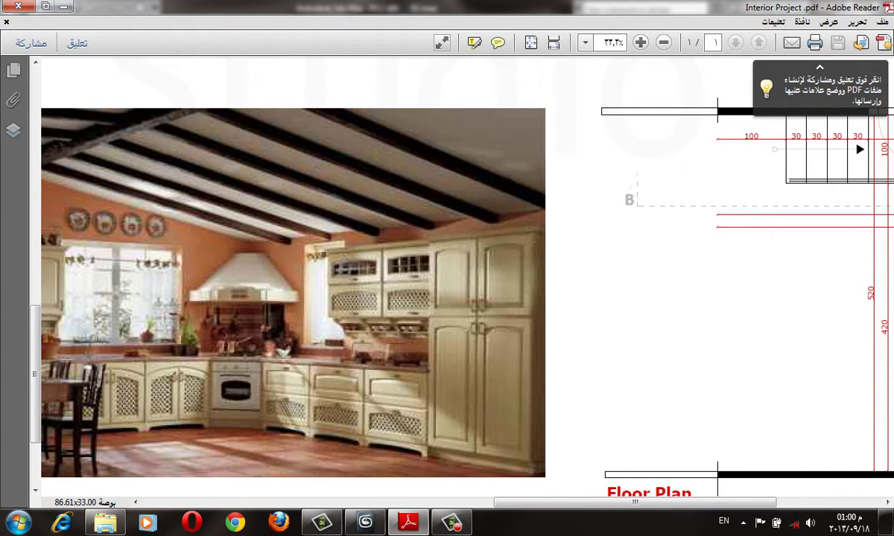
pyautogui.keyDown('ctrl'); pyautogui.scroll(1, 458, 237); pyautogui.keyUp('ctrl')
pyautogui.keyDown('ctrl'); pyautogui.scroll(1, 483, 249); pyautogui.keyUp('ctrl')
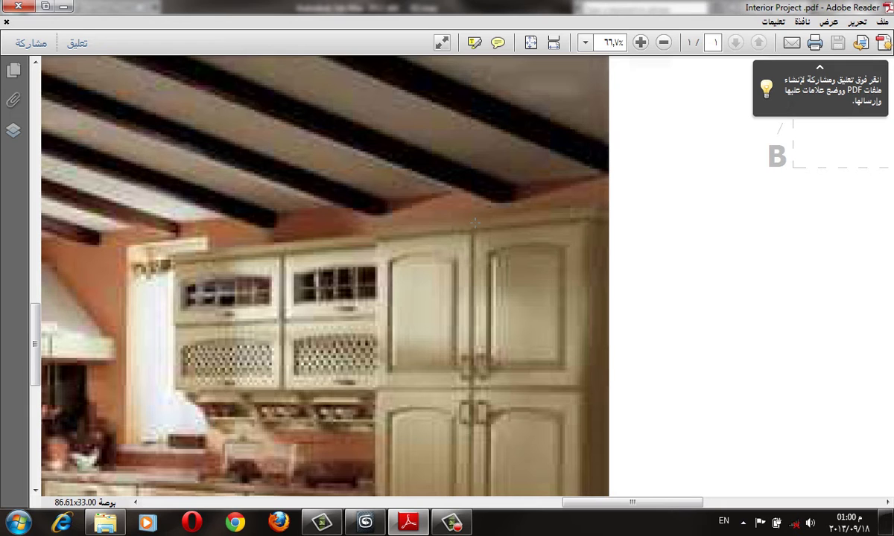
pyautogui.click(66, 6)
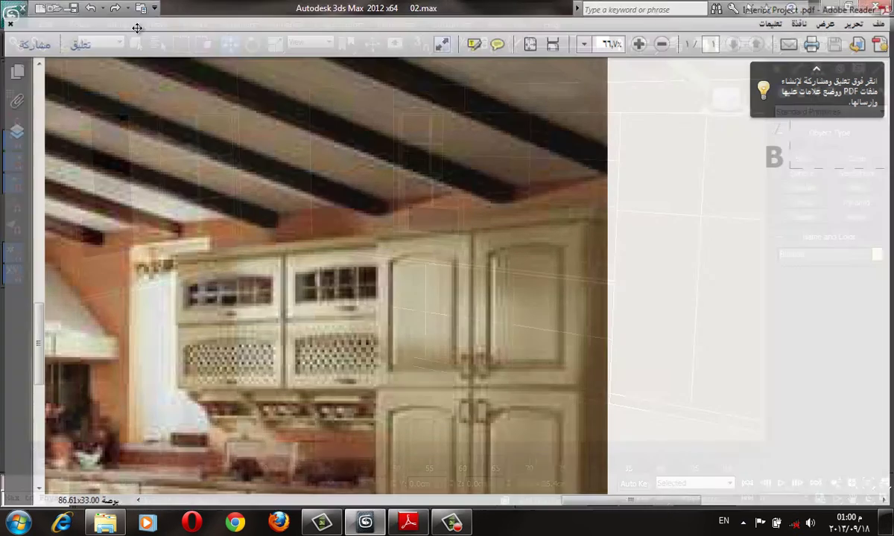
pyautogui.hotkey('alt', 'Tab')
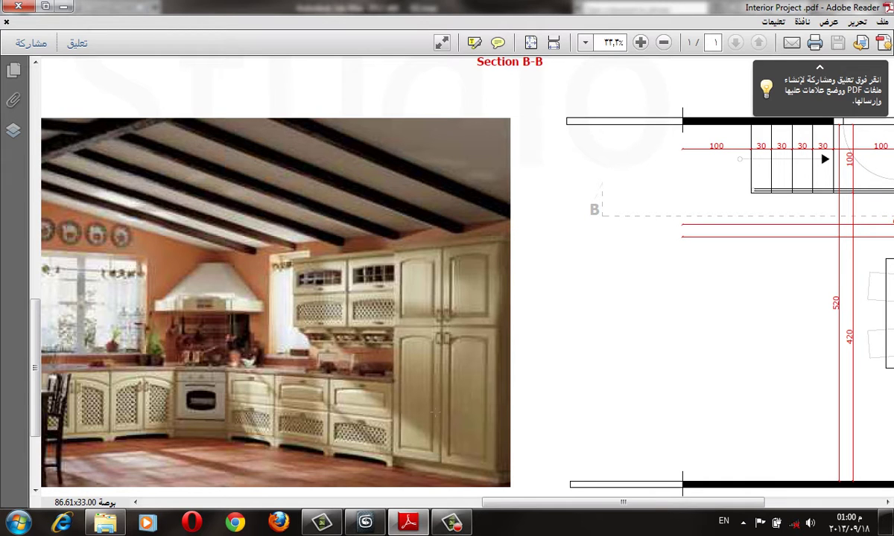
pyautogui.keyDown('ctrl'); pyautogui.scroll(2, 193, 342); pyautogui.keyUp('ctrl')
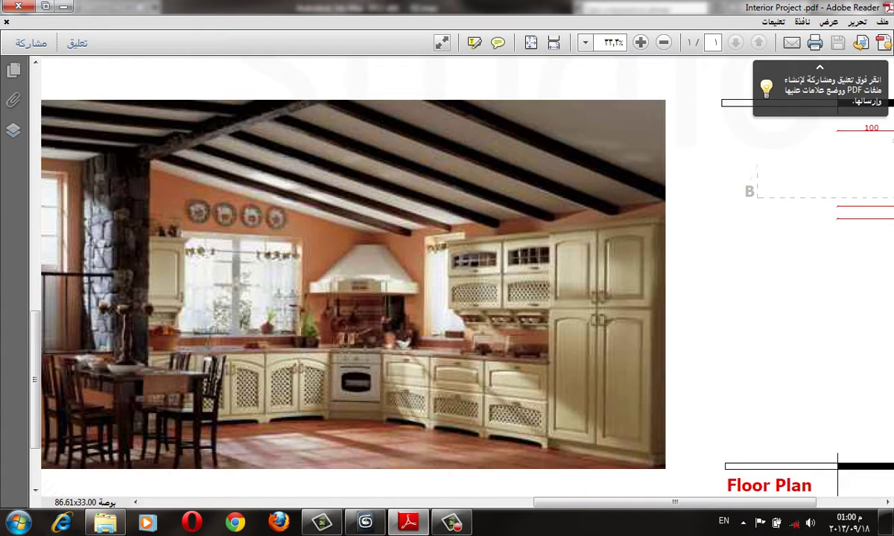
pyautogui.click(63, 6)
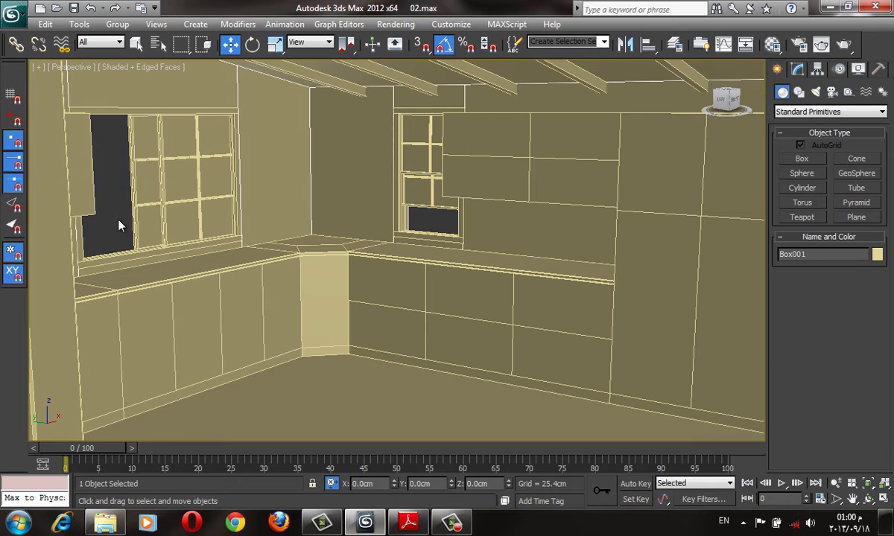
# - Isolate the cabinet object Box004, frame it, and switch to Polygon level
pyautogui.click(242, 288)
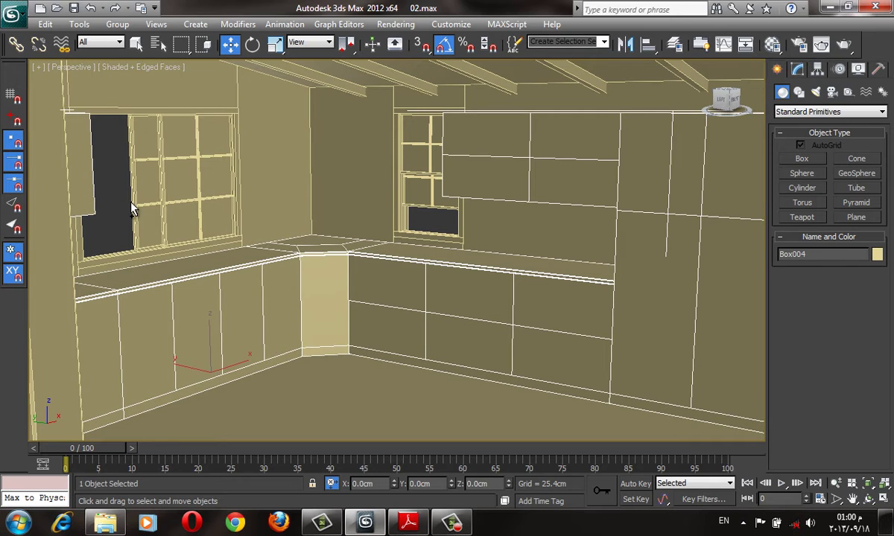
pyautogui.hotkey('alt', 'q')
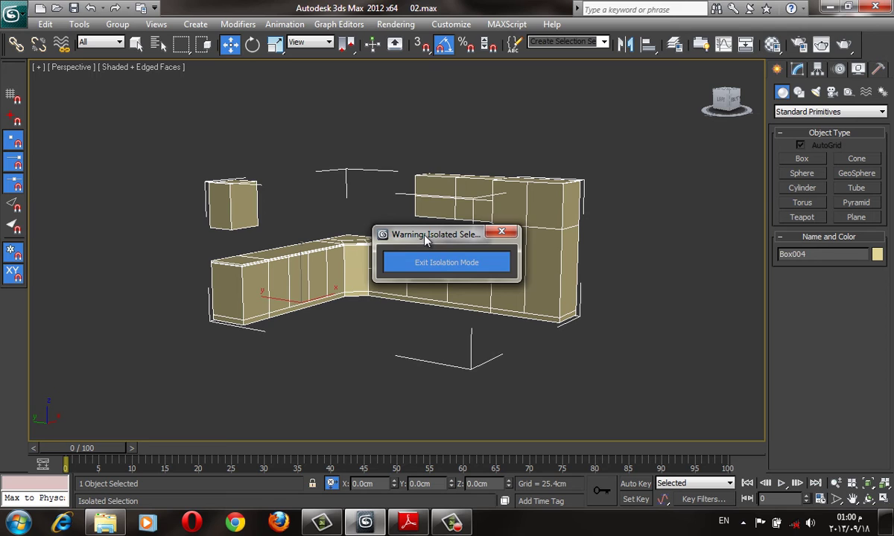
pyautogui.moveTo(426, 236); pyautogui.dragTo(311, 99)
pyautogui.click(591, 233)
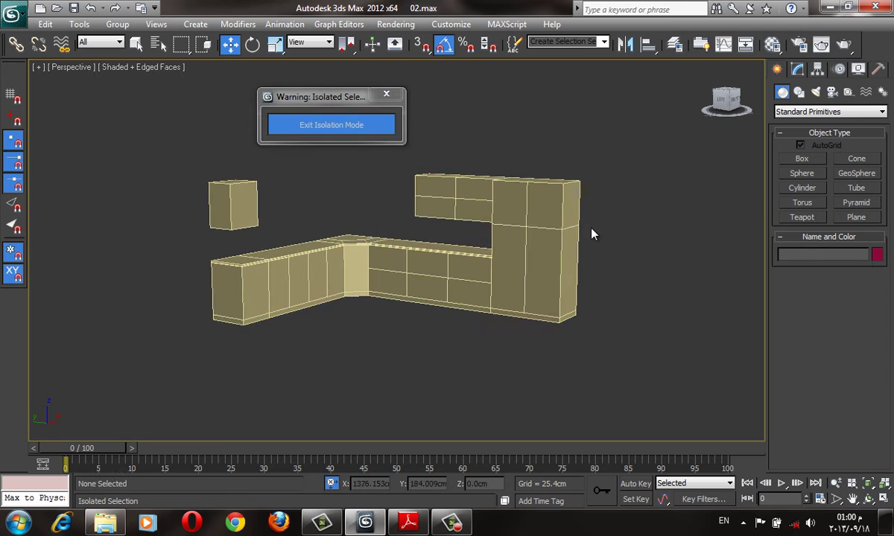
pyautogui.click(574, 223)
pyautogui.press('z')
pyautogui.press('4')
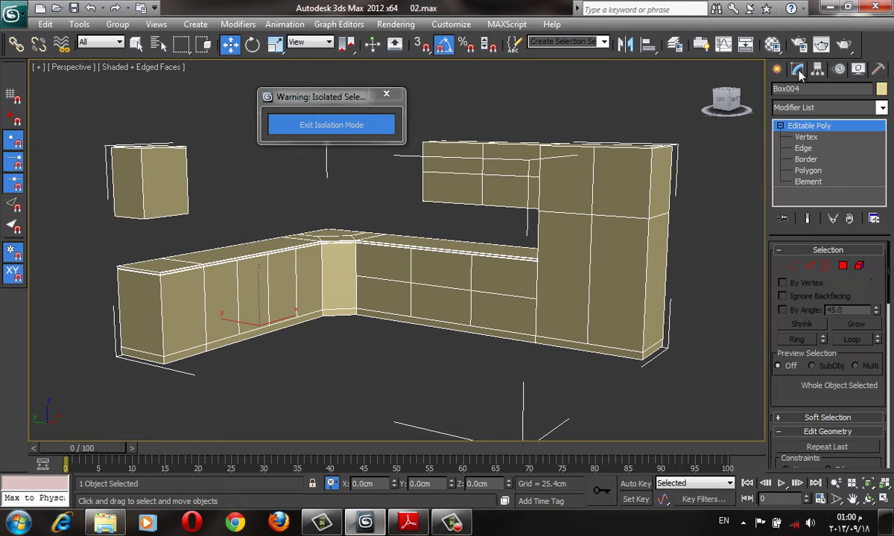
# - Select the upper and tall cabinet door faces
pyautogui.click(558, 173)
pyautogui.keyDown('ctrl'); pyautogui.click(512, 160); pyautogui.keyUp('ctrl')
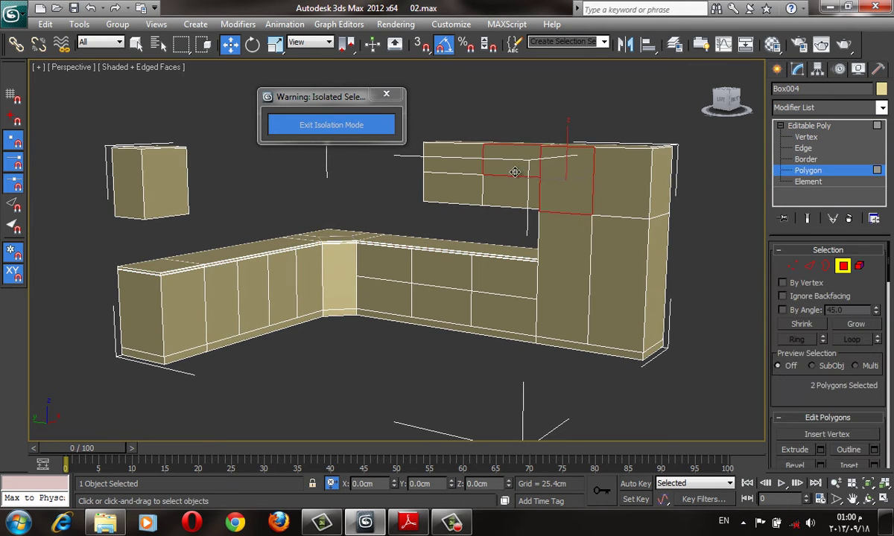
pyautogui.keyDown('ctrl'); pyautogui.click(513, 190); pyautogui.keyUp('ctrl')
pyautogui.keyDown('ctrl'); pyautogui.click(453, 187); pyautogui.keyUp('ctrl')
pyautogui.keyDown('ctrl'); pyautogui.click(453, 158); pyautogui.keyUp('ctrl')
pyautogui.keyDown('ctrl'); pyautogui.click(618, 182); pyautogui.keyUp('ctrl')
pyautogui.keyDown('ctrl'); pyautogui.click(566, 246); pyautogui.keyUp('ctrl')
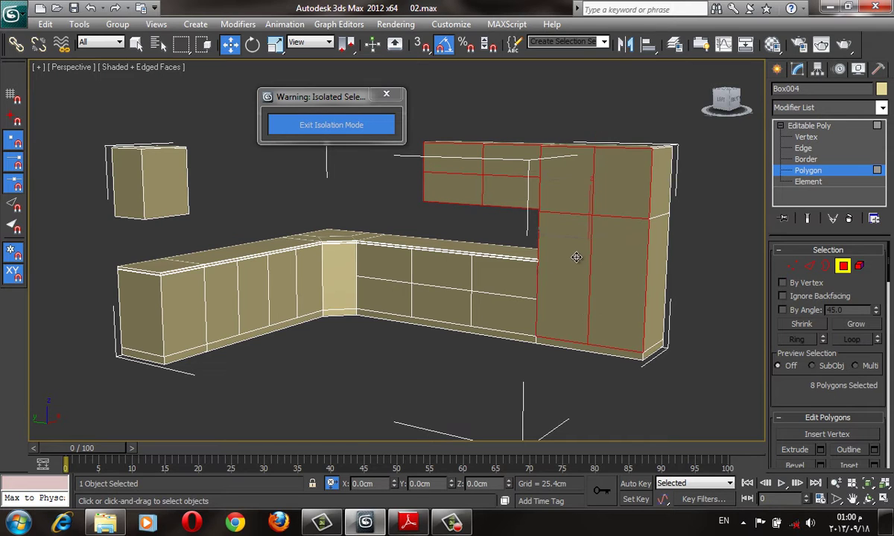
pyautogui.keyDown('ctrl'); pyautogui.click(506, 275); pyautogui.keyUp('ctrl')
# - Add the lower counter, corner side and small wall cabinet door faces to the selection
pyautogui.keyDown('ctrl'); pyautogui.click(447, 305); pyautogui.keyUp('ctrl')
pyautogui.keyDown('ctrl'); pyautogui.click(437, 276); pyautogui.keyUp('ctrl')
pyautogui.keyDown('ctrl'); pyautogui.click(382, 261); pyautogui.keyUp('ctrl')
pyautogui.keyDown('ctrl'); pyautogui.click(373, 291); pyautogui.keyUp('ctrl')
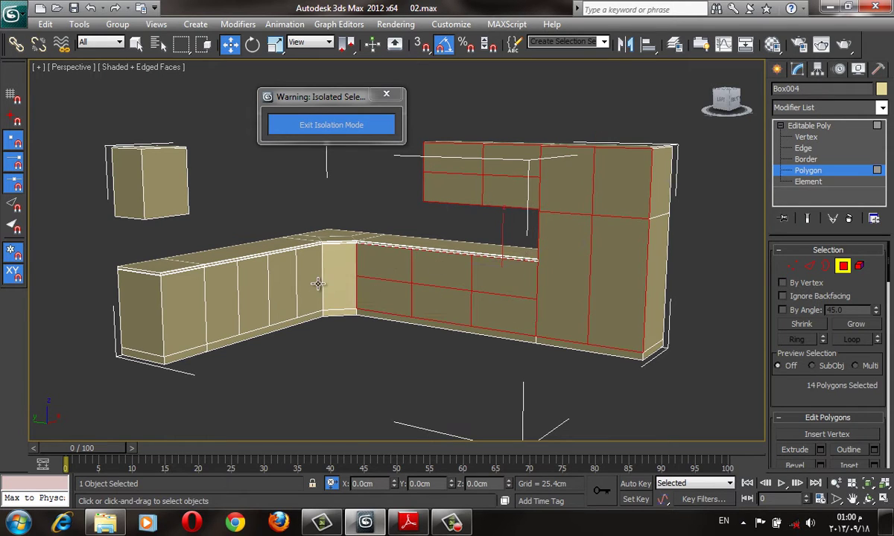
pyautogui.keyDown('ctrl'); pyautogui.click(315, 283); pyautogui.keyUp('ctrl')
pyautogui.keyDown('ctrl'); pyautogui.click(281, 290); pyautogui.keyUp('ctrl')
pyautogui.keyDown('ctrl'); pyautogui.click(253, 294); pyautogui.keyUp('ctrl')
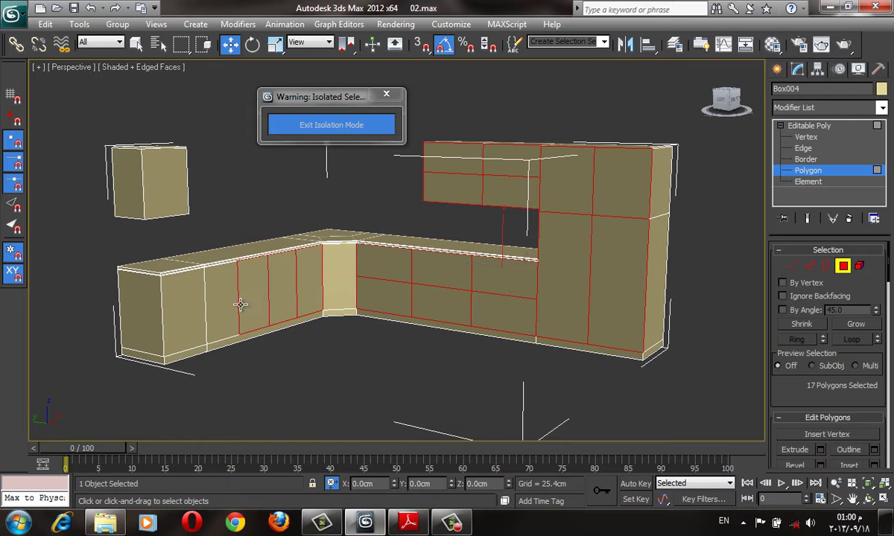
pyautogui.keyDown('ctrl'); pyautogui.click(222, 302); pyautogui.keyUp('ctrl')
pyautogui.keyDown('ctrl'); pyautogui.click(183, 313); pyautogui.keyUp('ctrl')
pyautogui.keyDown('ctrl'); pyautogui.click(166, 212); pyautogui.keyUp('ctrl')
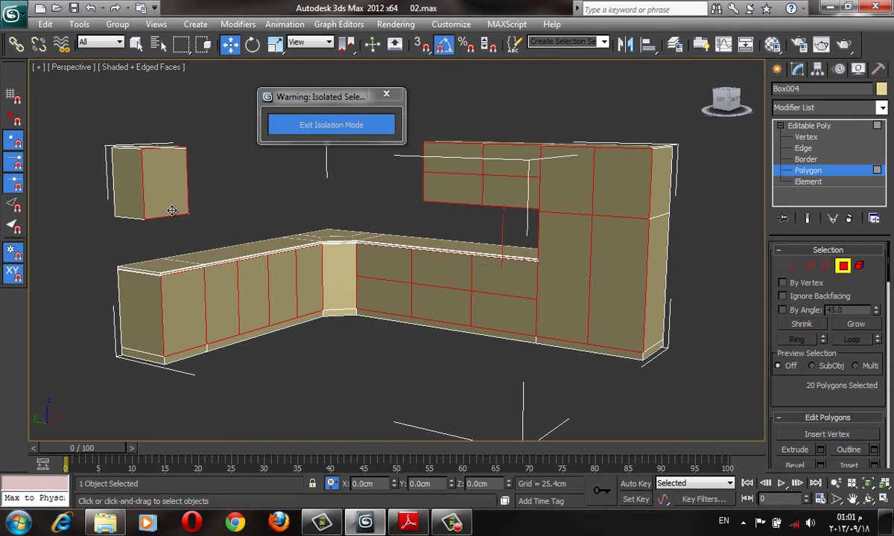
# - Show the selected faces shaded red and orbit to a frontal cabinet view
pyautogui.press('F2')
pyautogui.moveTo(321, 221)
pyautogui.keyDown('alt'); pyautogui.mouseDown(button='middle')
pyautogui.moveTo(363, 247)
pyautogui.moveTo(383, 233)
pyautogui.mouseUp(button='middle'); pyautogui.keyUp('alt')
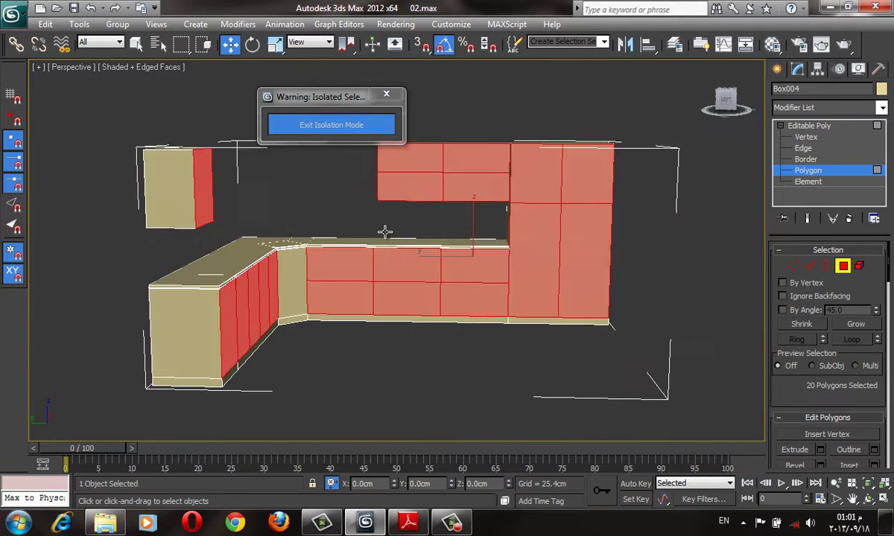
pyautogui.scroll(3, 402, 238)
pyautogui.moveTo(805, 367); pyautogui.dragTo(804, 276)
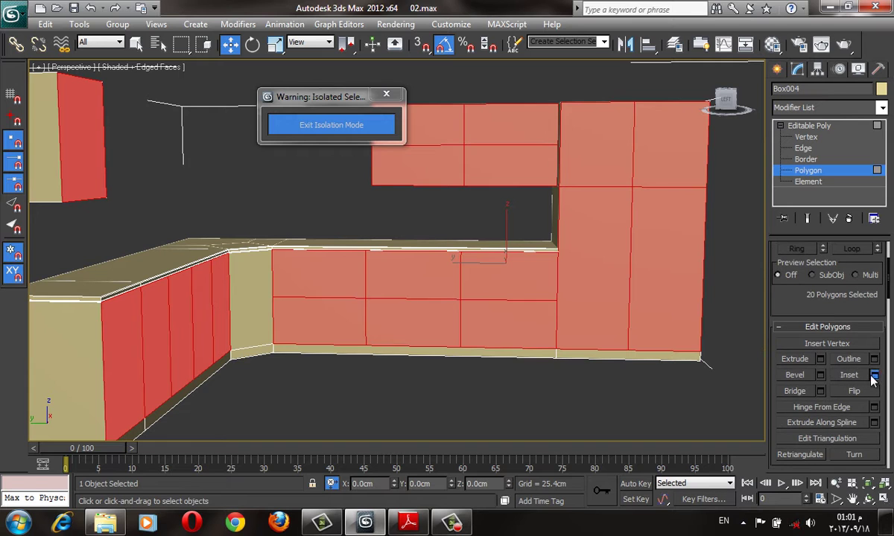
pyautogui.click(874, 375)
pyautogui.scroll(2, 453, 194)
pyautogui.scroll(3, 439, 254)
pyautogui.click(421, 257)
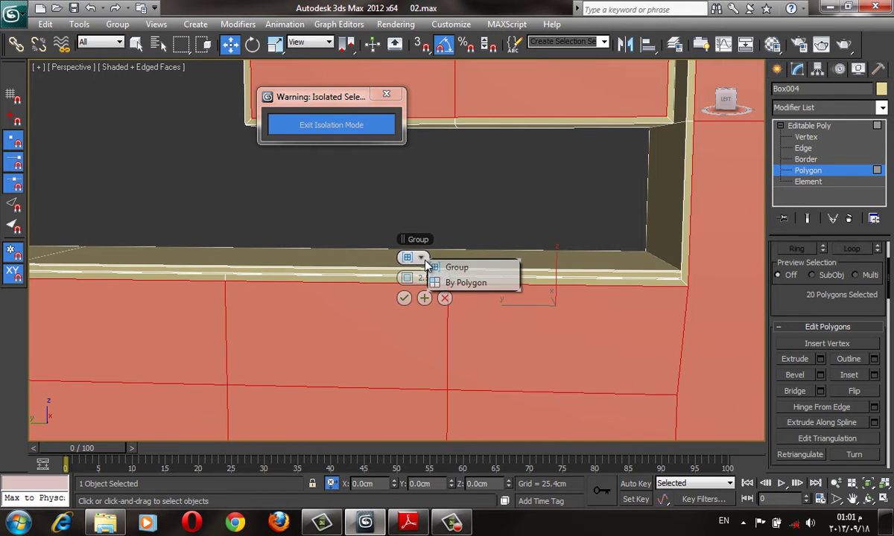
pyautogui.click(457, 263)
pyautogui.click(421, 257)
pyautogui.click(409, 256)
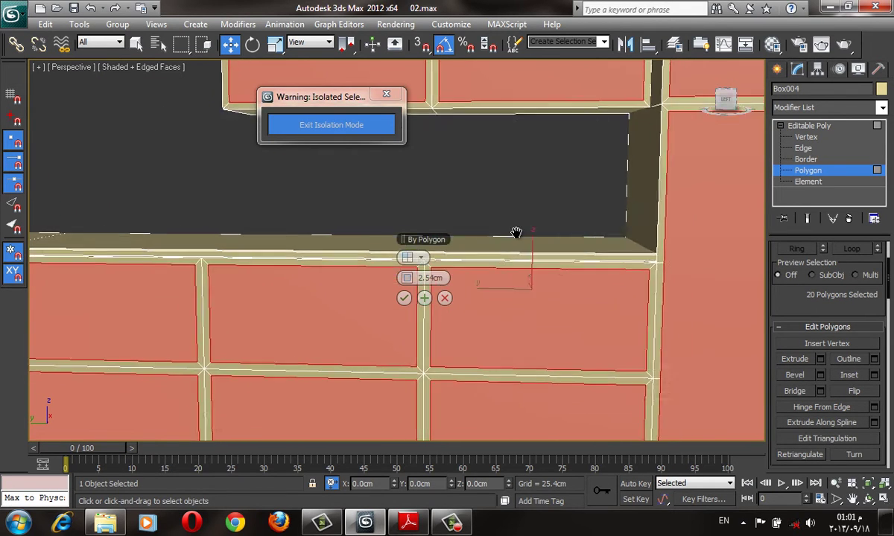
pyautogui.scroll(2, 385, 158)
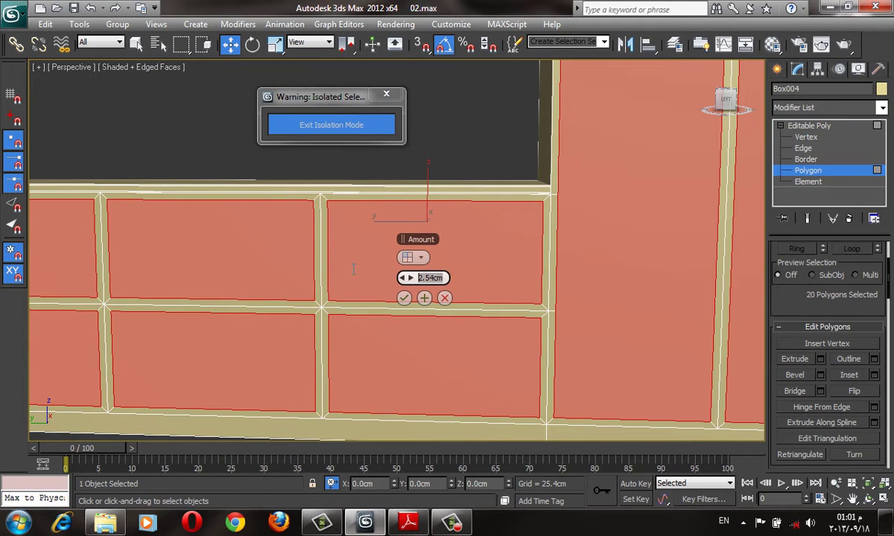
pyautogui.write('0.')
pyautogui.write('5')
pyautogui.press('Return')
pyautogui.scroll(1, 328, 245)
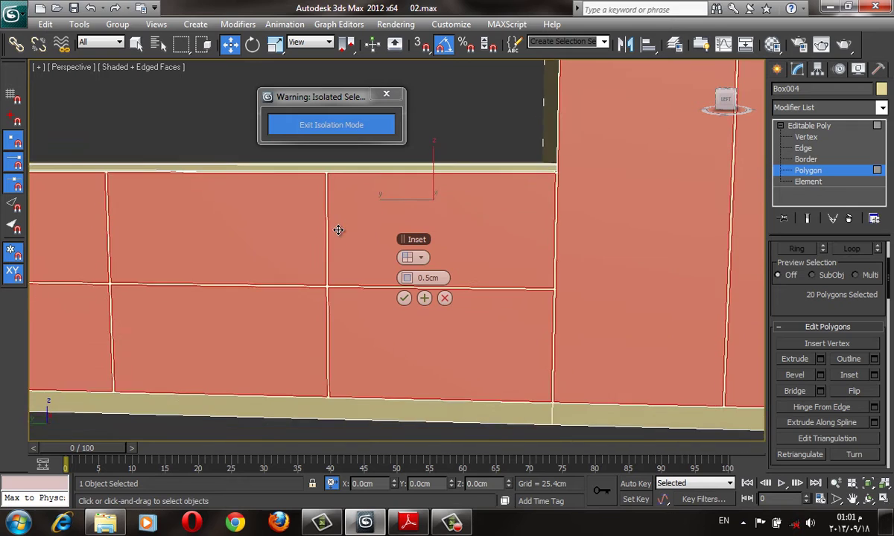
pyautogui.scroll(1, 335, 227)
pyautogui.write('1')
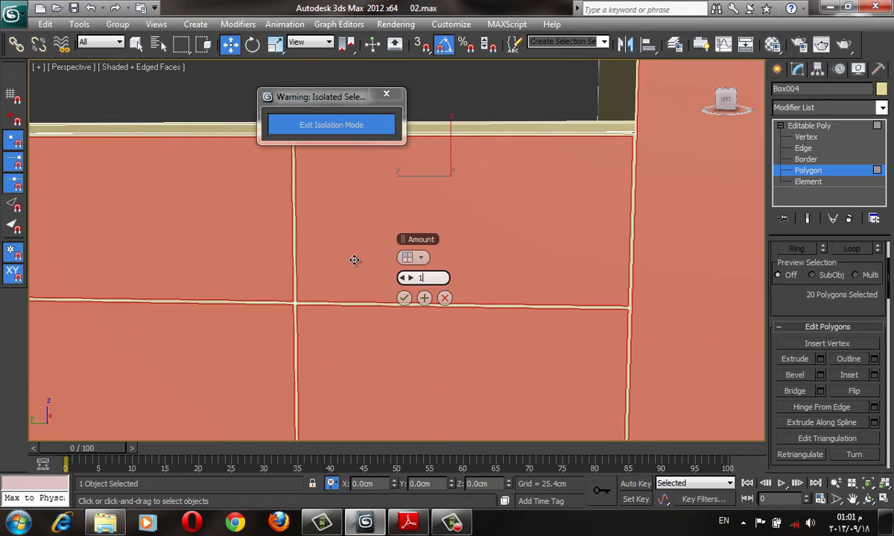
pyautogui.press('Return')
pyautogui.moveTo(408, 277); pyautogui.dragTo(363, 275)
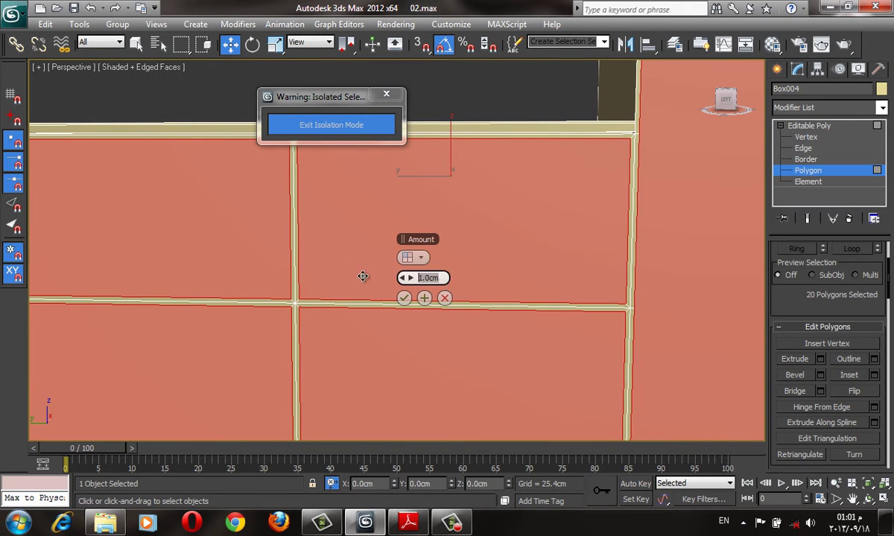
pyautogui.click(404, 298)
pyautogui.scroll(-2, 459, 354)
pyautogui.scroll(-3, 462, 350)
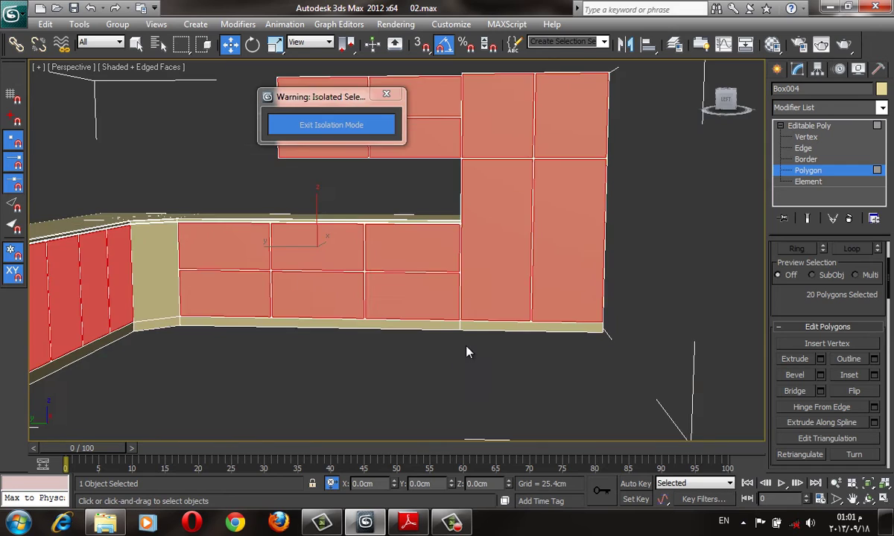
pyautogui.scroll(-3, 436, 307)
pyautogui.scroll(6, 431, 372)
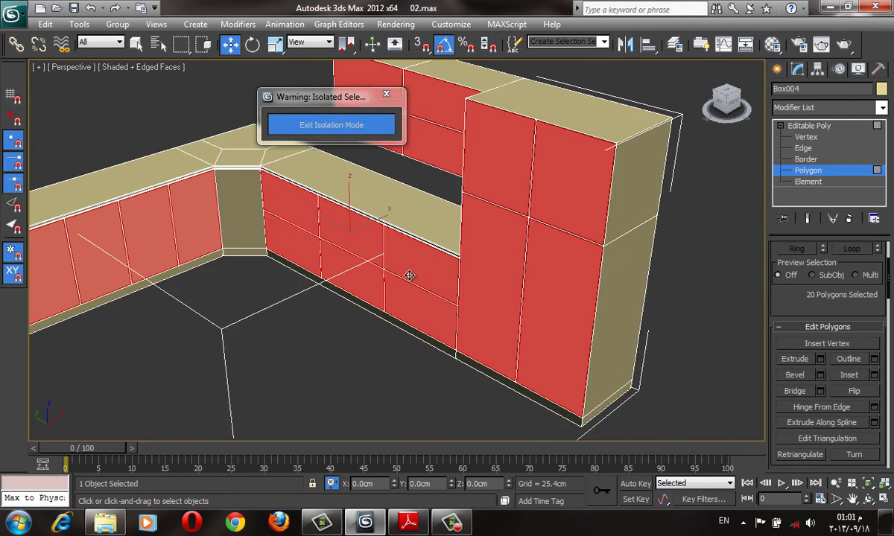
pyautogui.moveTo(421, 315); pyautogui.dragTo(534, 319, button='middle')
pyautogui.scroll(-5, 535, 318)
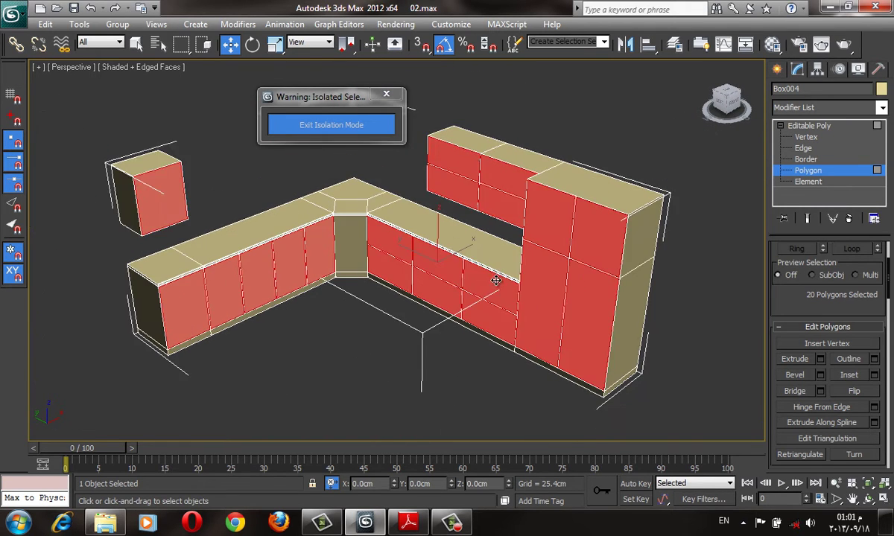
pyautogui.scroll(3, 459, 216)
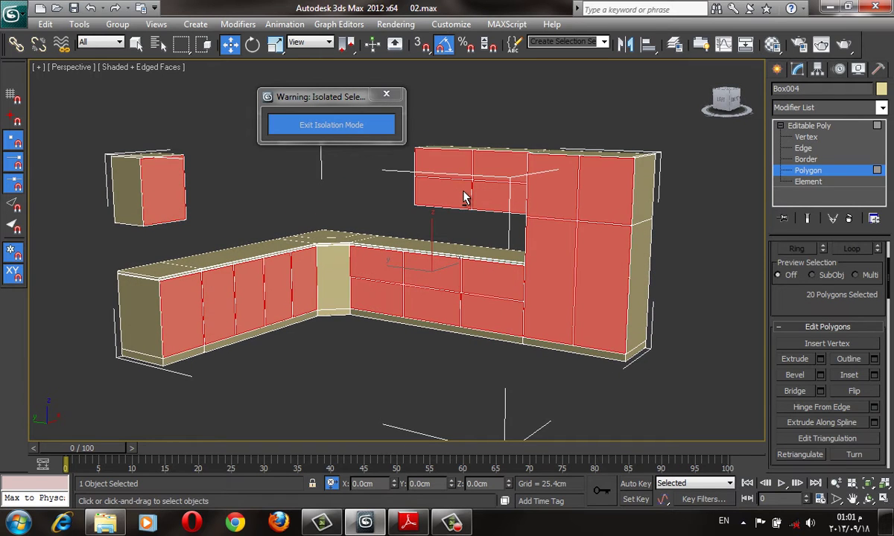
pyautogui.keyDown('alt'); pyautogui.moveTo(464, 194); pyautogui.dragTo(625, 313, button='middle'); pyautogui.keyUp('alt')
pyautogui.keyDown('alt'); pyautogui.moveTo(656, 200); pyautogui.dragTo(656, 205, button='middle'); pyautogui.keyUp('alt')
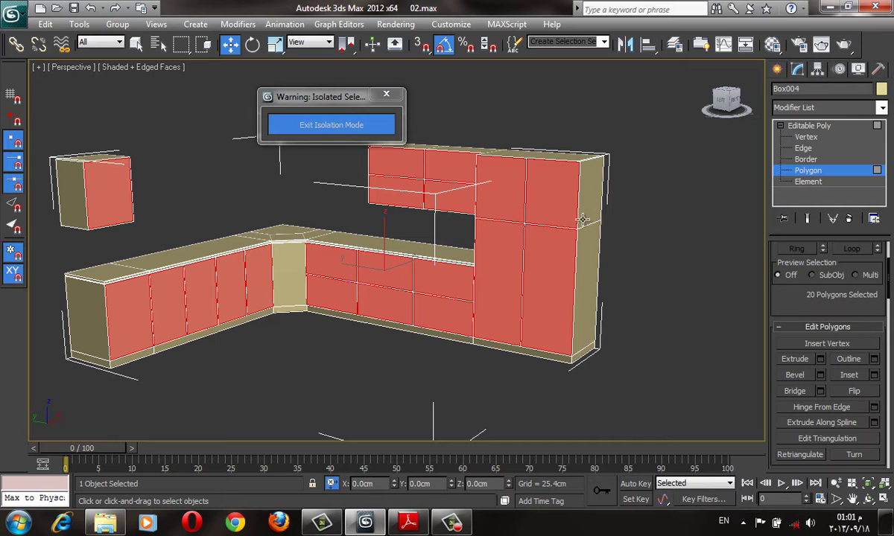
pyautogui.scroll(3, 783, 438)
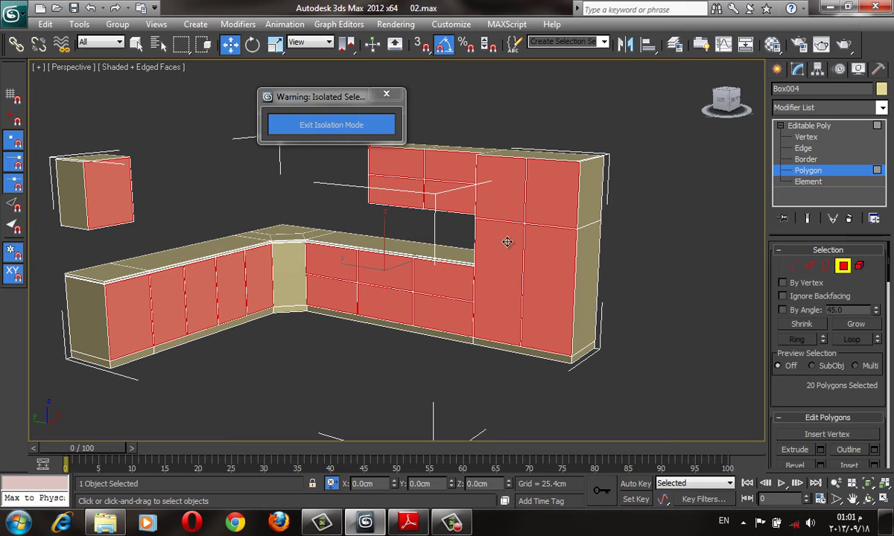
# - Create a linear shape, Shape015, from Box004's selected door-outline edges
pyautogui.click(810, 267)
pyautogui.keyDown('alt'); pyautogui.moveTo(543, 219); pyautogui.dragTo(585, 204, button='middle'); pyautogui.keyUp('alt')
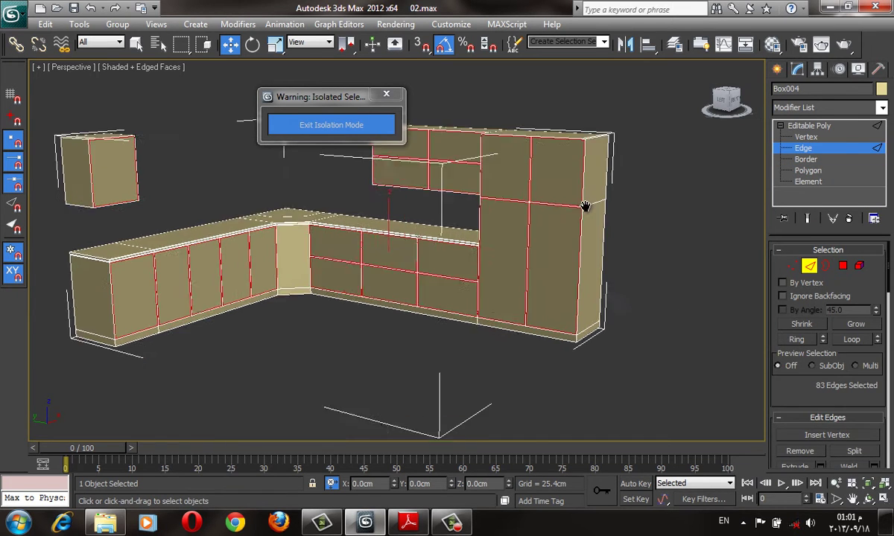
pyautogui.scroll(5, 593, 289)
pyautogui.moveTo(593, 289); pyautogui.dragTo(295, 271, button='middle')
pyautogui.scroll(-3, 856, 350)
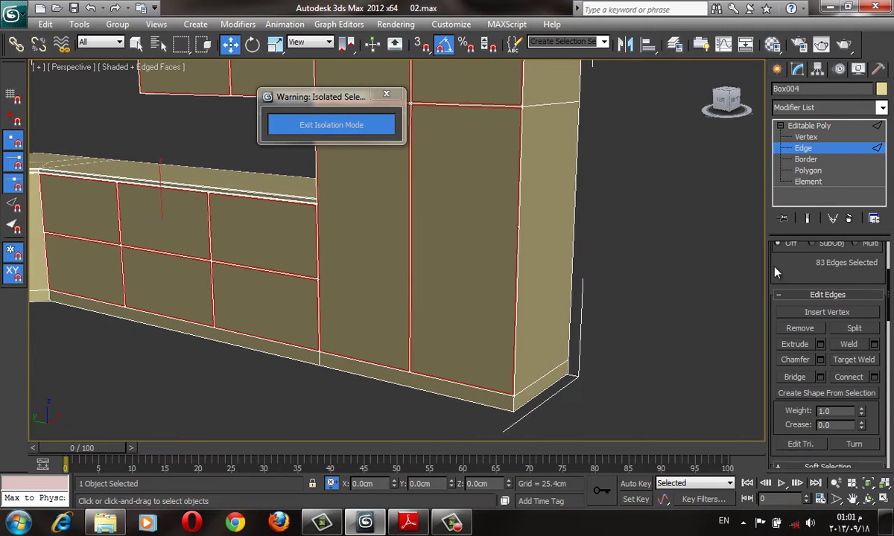
pyautogui.scroll(-1, 856, 350)
pyautogui.scroll(-1, 856, 361)
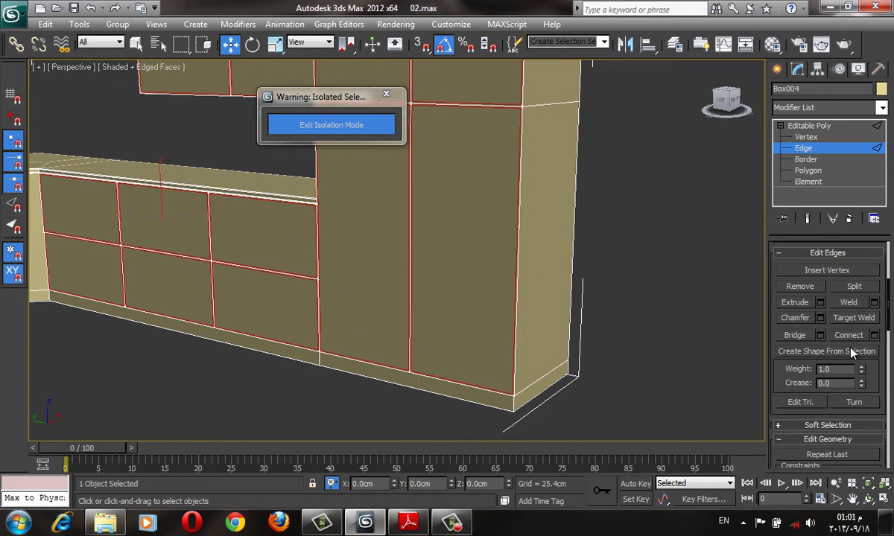
pyautogui.click(854, 351)
pyautogui.click(471, 261)
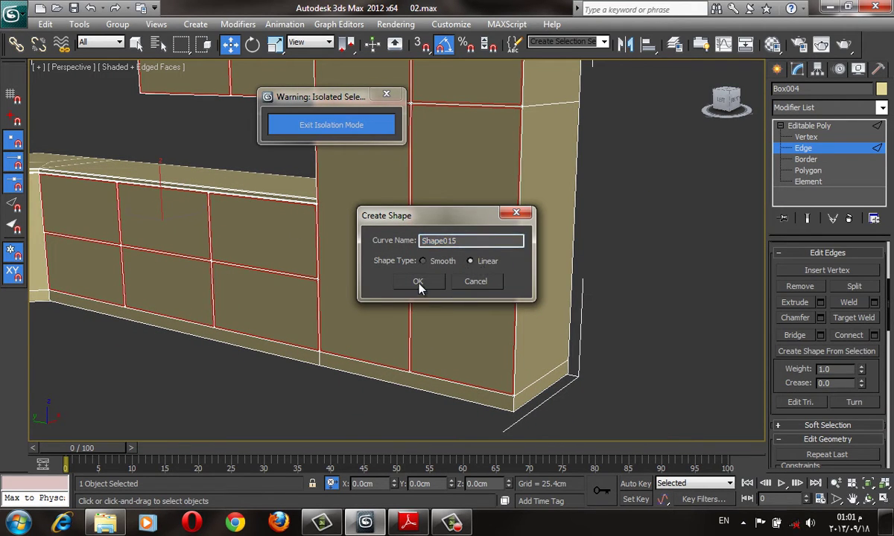
pyautogui.click(418, 281)
pyautogui.click(632, 174)
pyautogui.scroll(-2, 631, 175)
pyautogui.scroll(-3, 608, 184)
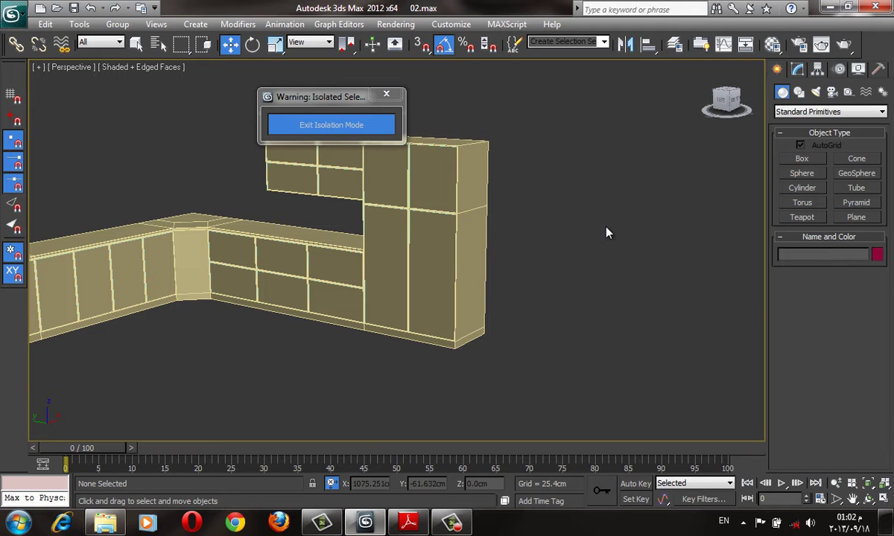
# - Create test teapots and two circles beside the kitchen
pyautogui.click(802, 217)
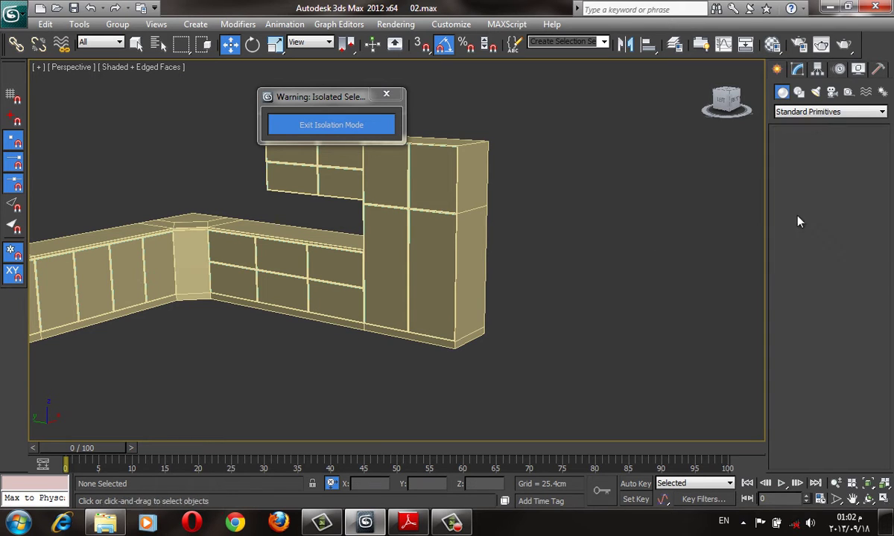
pyautogui.moveTo(622, 351); pyautogui.dragTo(723, 357)
pyautogui.moveTo(714, 280); pyautogui.dragTo(749, 284)
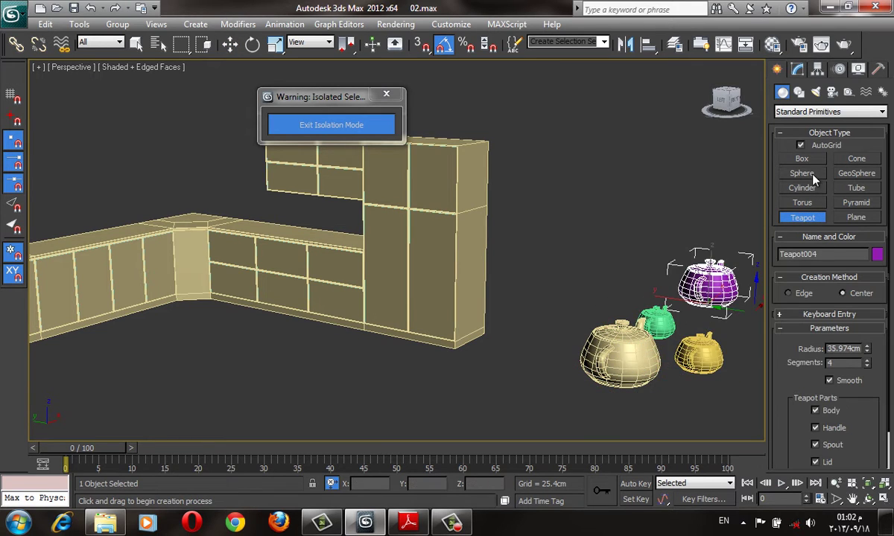
pyautogui.click(798, 92)
pyautogui.click(801, 184)
pyautogui.moveTo(580, 299); pyautogui.dragTo(640, 301)
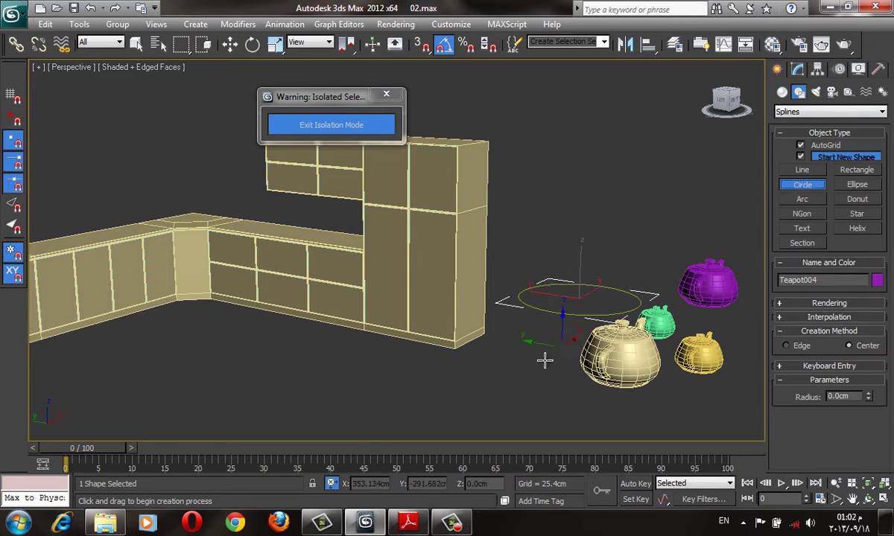
pyautogui.moveTo(544, 362); pyautogui.dragTo(589, 365)
pyautogui.rightClick(650, 213)
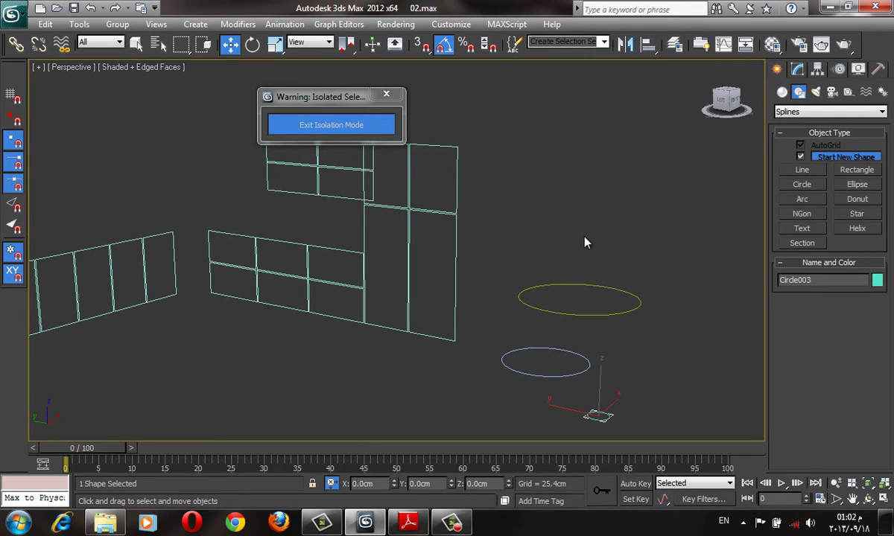
# - Select and delete the test teapots and circles
pyautogui.click(668, 319)
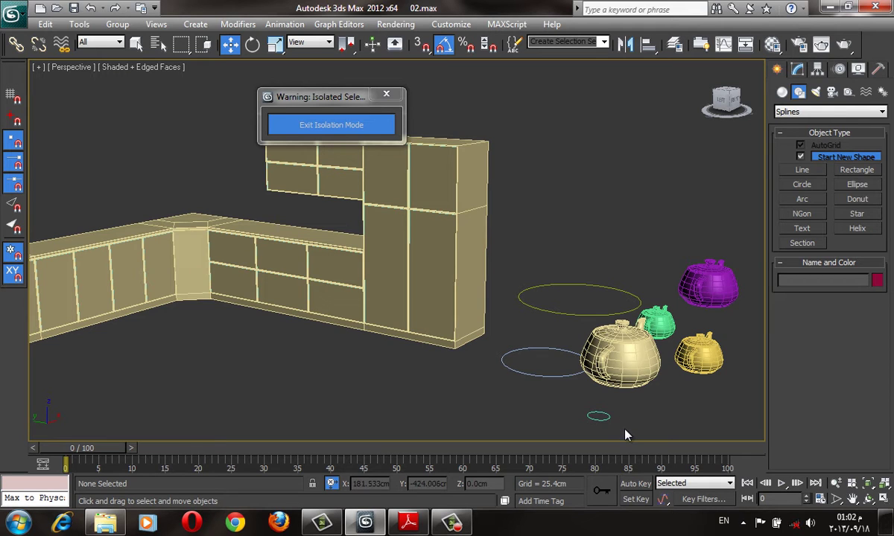
pyautogui.moveTo(743, 136); pyautogui.dragTo(581, 425)
pyautogui.press('Delete')
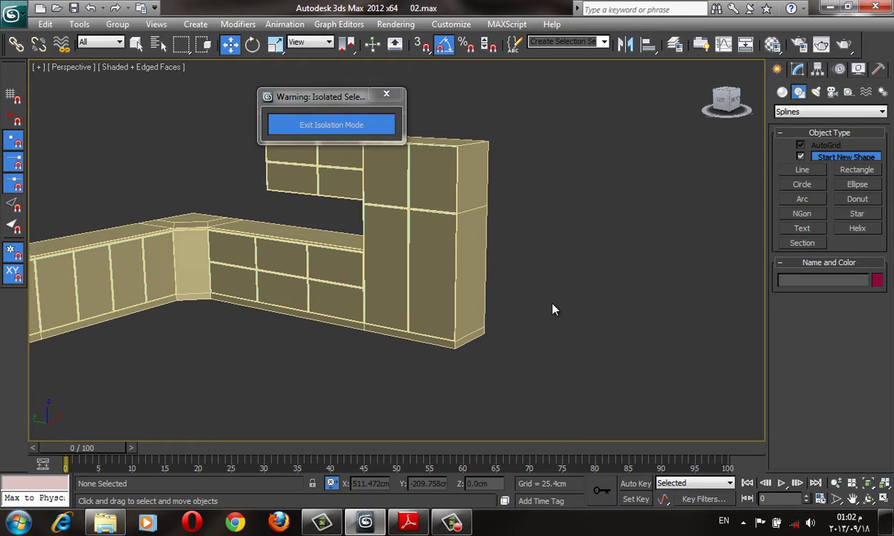
pyautogui.moveTo(553, 310)
pyautogui.keyDown('alt'); pyautogui.mouseDown(button='middle')
pyautogui.moveTo(426, 291)
pyautogui.moveTo(385, 338)
pyautogui.moveTo(472, 349)
pyautogui.mouseUp(button='middle'); pyautogui.keyUp('alt')
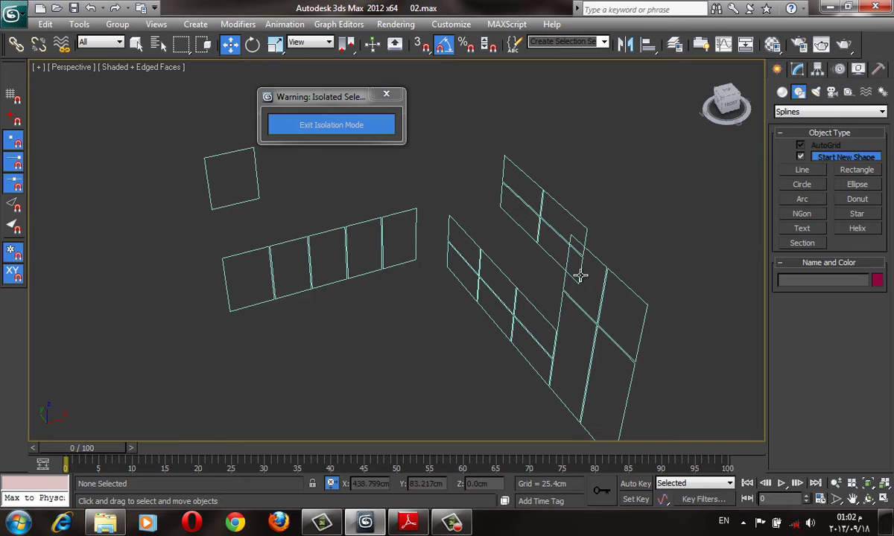
pyautogui.keyDown('alt'); pyautogui.moveTo(568, 233); pyautogui.dragTo(602, 290, button='middle'); pyautogui.keyUp('alt')
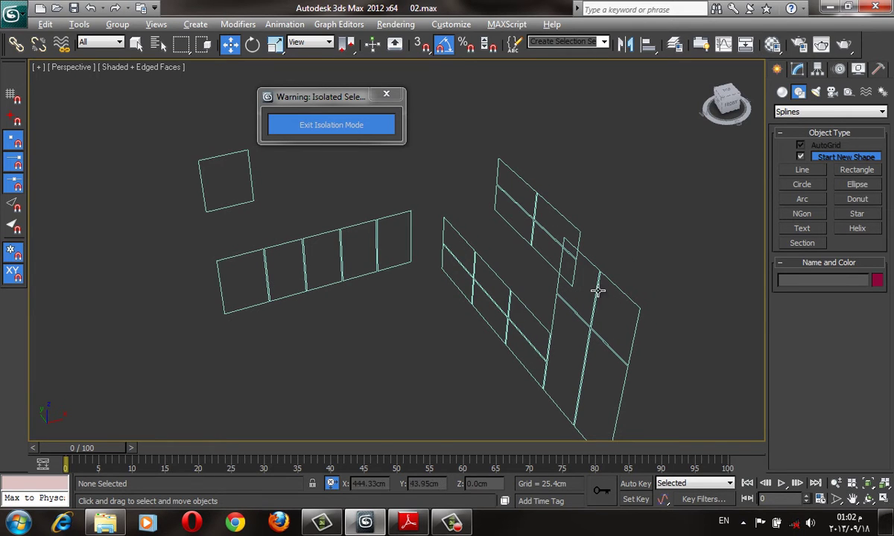
pyautogui.keyDown('alt'); pyautogui.moveTo(596, 289); pyautogui.dragTo(616, 279, button='middle'); pyautogui.keyUp('alt')
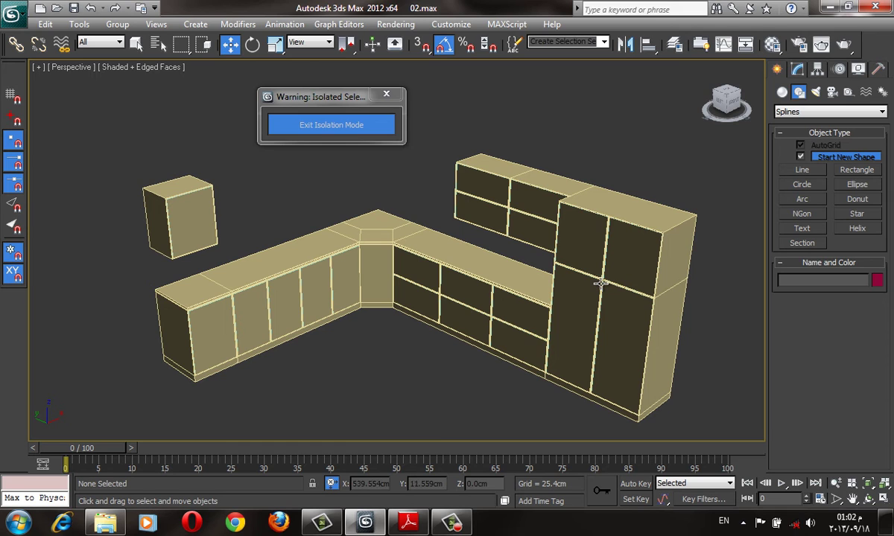
# - Select Shape015 and open it in the Modify panel as an Editable Spline
pyautogui.click(600, 281)
pyautogui.scroll(3, 691, 241)
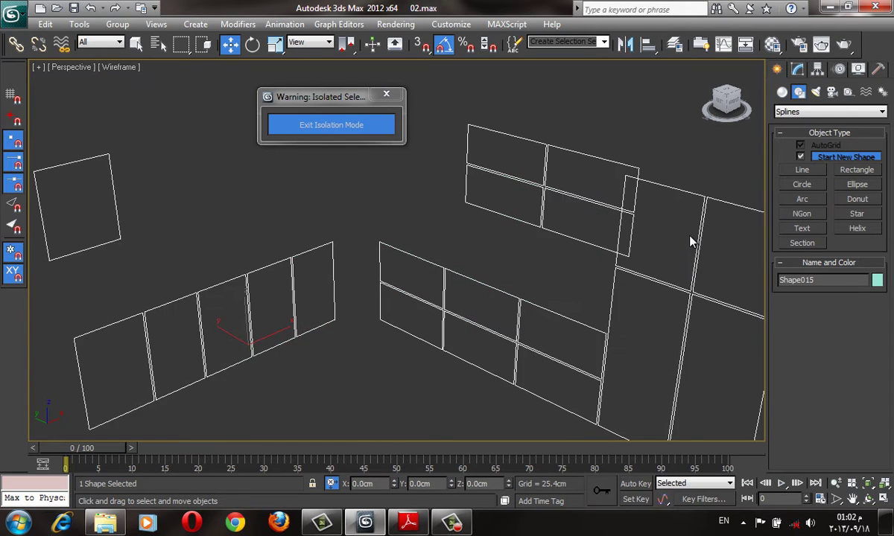
pyautogui.scroll(-5, 687, 241)
pyautogui.scroll(-3, 687, 241)
pyautogui.scroll(8, 687, 241)
pyautogui.click(800, 73)
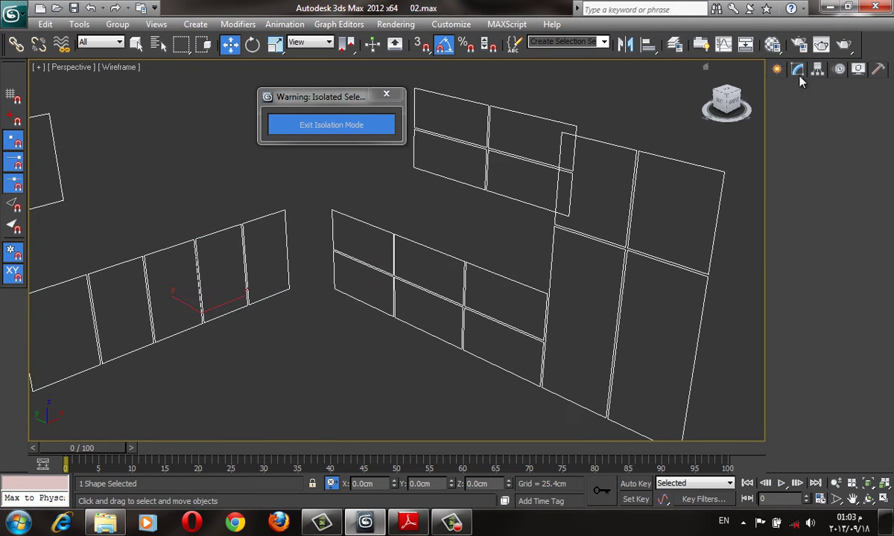
pyautogui.scroll(-2, 475, 201)
pyautogui.scroll(-3, 521, 231)
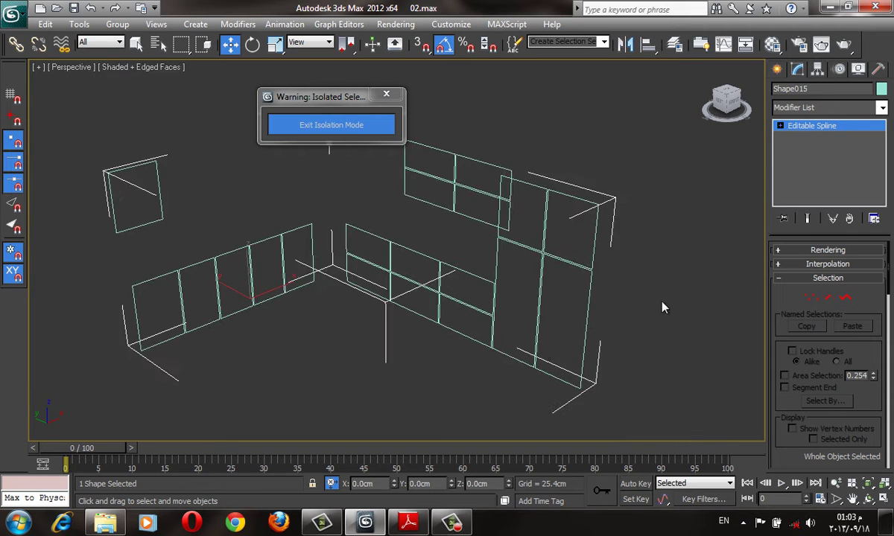
# - Detach the four left-wall door outline splines into a new shape, Shape016
pyautogui.click(845, 298)
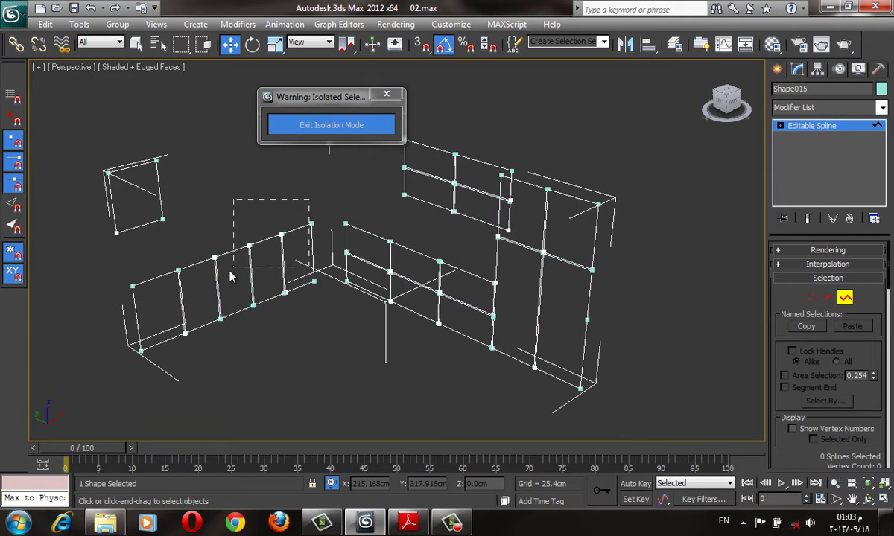
pyautogui.moveTo(230, 272); pyautogui.dragTo(207, 319)
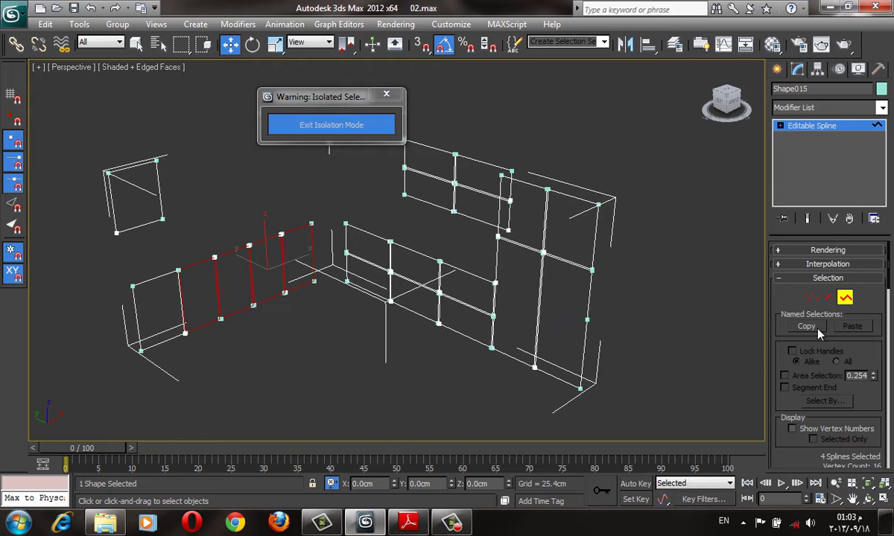
pyautogui.scroll(-5, 875, 370)
pyautogui.scroll(-5, 857, 350)
pyautogui.scroll(-5, 845, 380)
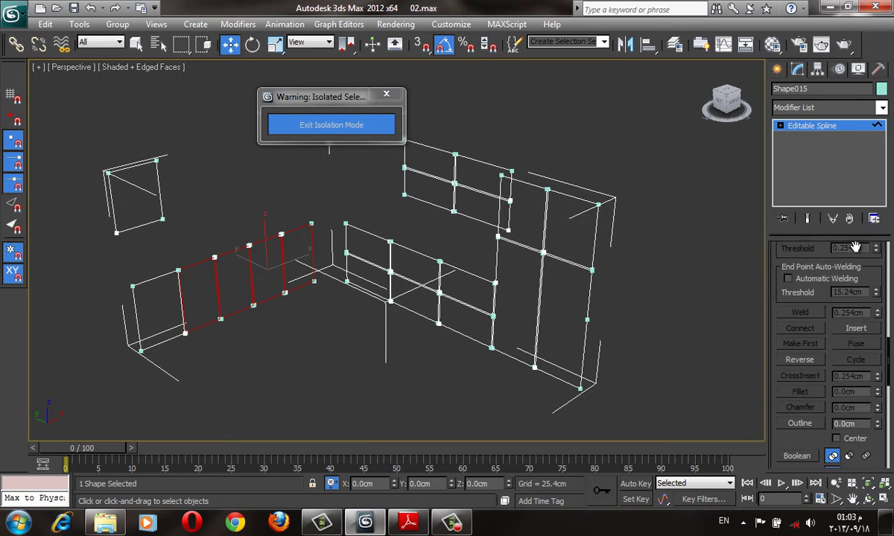
pyautogui.scroll(-5, 832, 402)
pyautogui.scroll(-3, 808, 430)
pyautogui.scroll(-3, 808, 363)
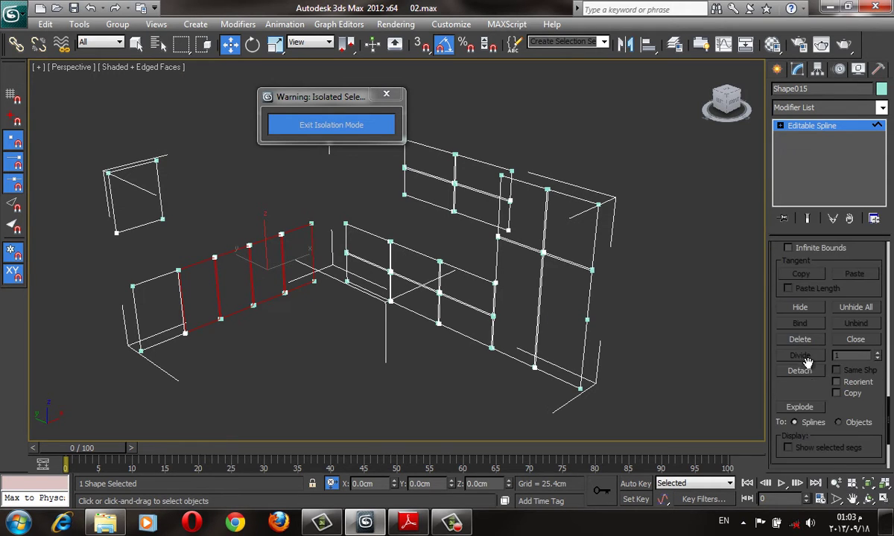
pyautogui.click(812, 373)
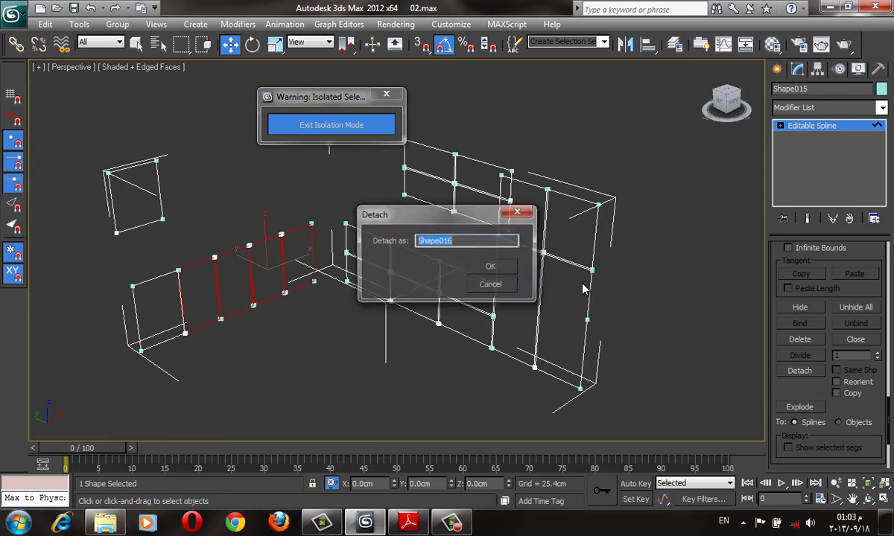
pyautogui.click(495, 268)
# - Give Shape016 a dark red object colour
pyautogui.click(777, 69)
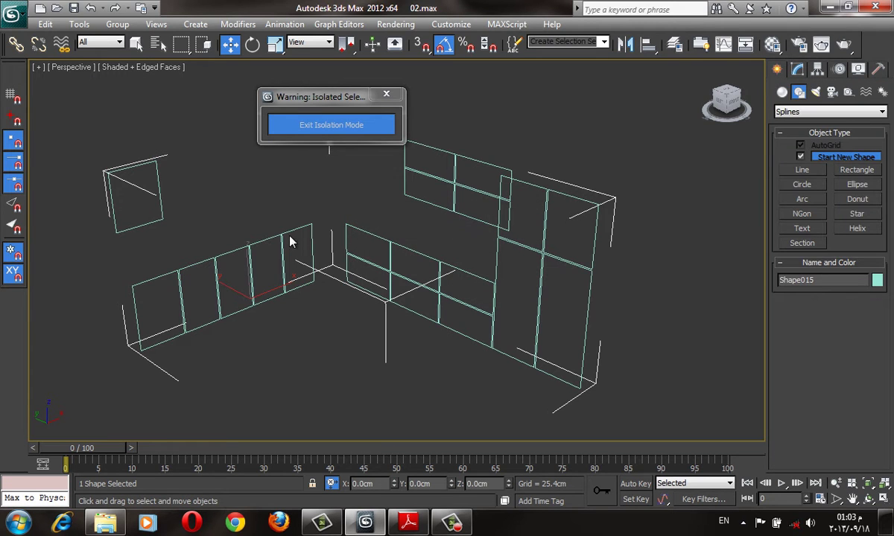
pyautogui.click(268, 216)
pyautogui.click(877, 280)
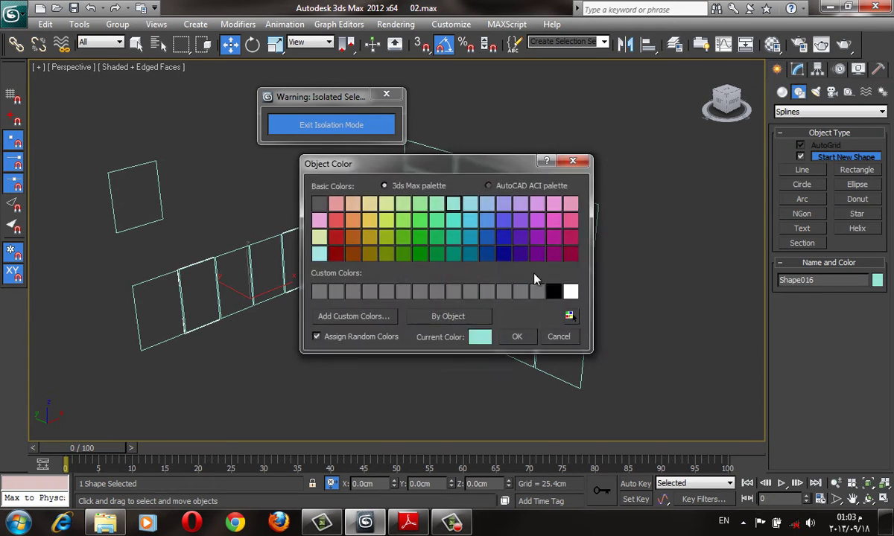
pyautogui.click(340, 254)
pyautogui.click(516, 337)
pyautogui.click(430, 396)
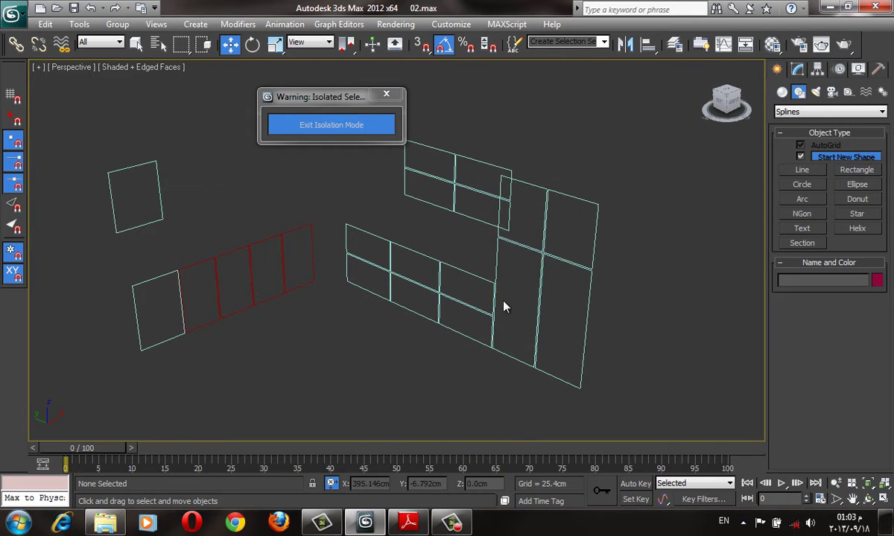
# - Add an Extrude modifier to the cyan door outlines Shape015
pyautogui.click(522, 246)
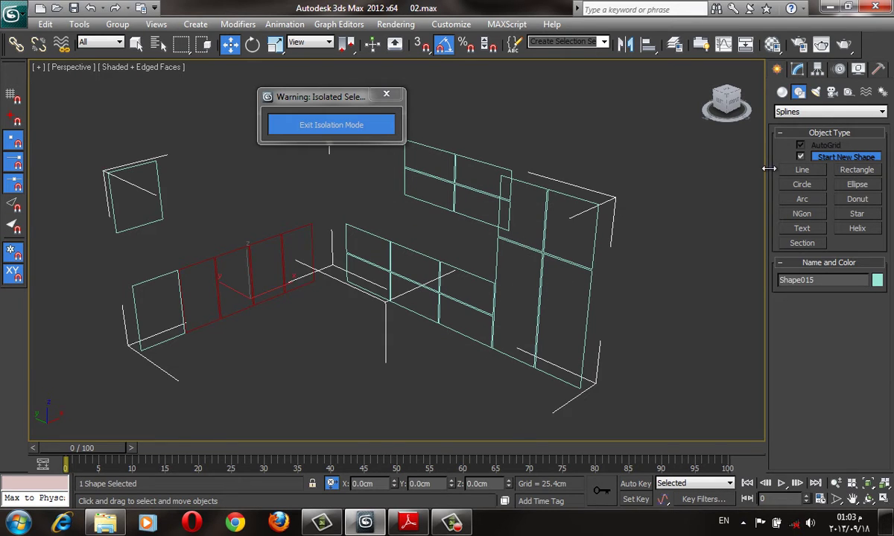
pyautogui.click(797, 68)
pyautogui.click(823, 108)
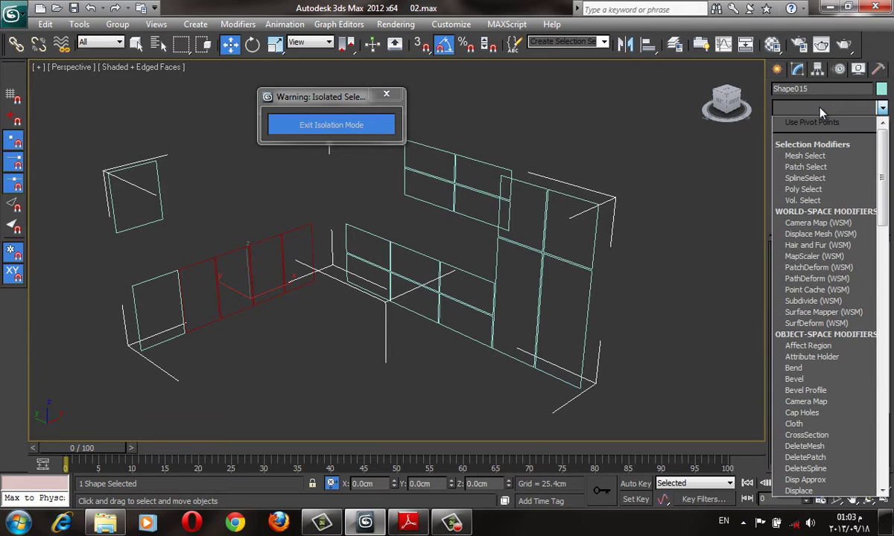
pyautogui.press('e')
pyautogui.click(823, 185)
pyautogui.press('F3')
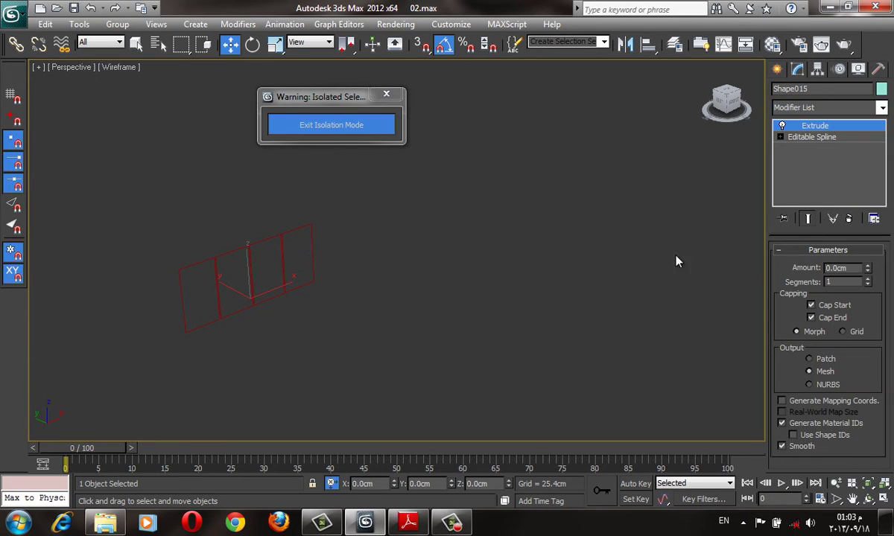
pyautogui.press('F3')
pyautogui.press('F3')
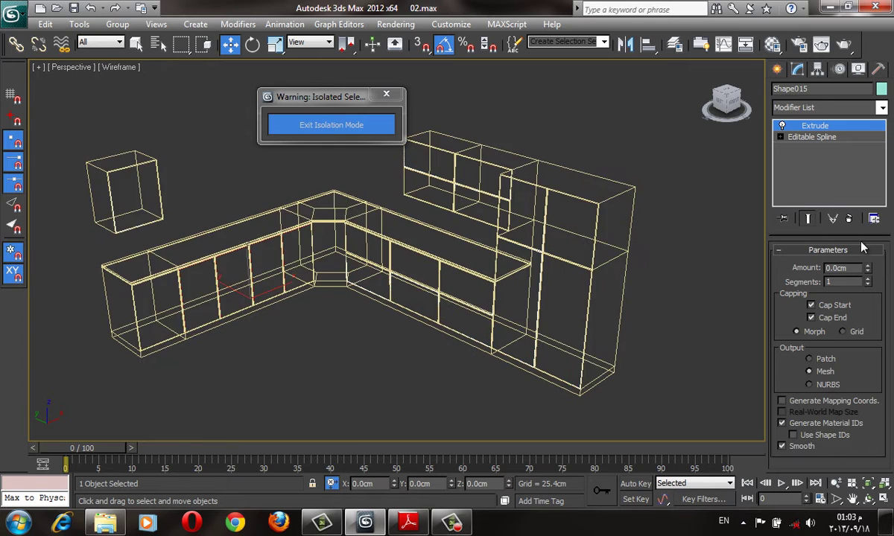
pyautogui.press('F3')
# - Test the extrusion depth, reset it to 0, delete Extrude, and switch to wireframe
pyautogui.click(867, 270)
pyautogui.moveTo(865, 249); pyautogui.dragTo(834, 237)
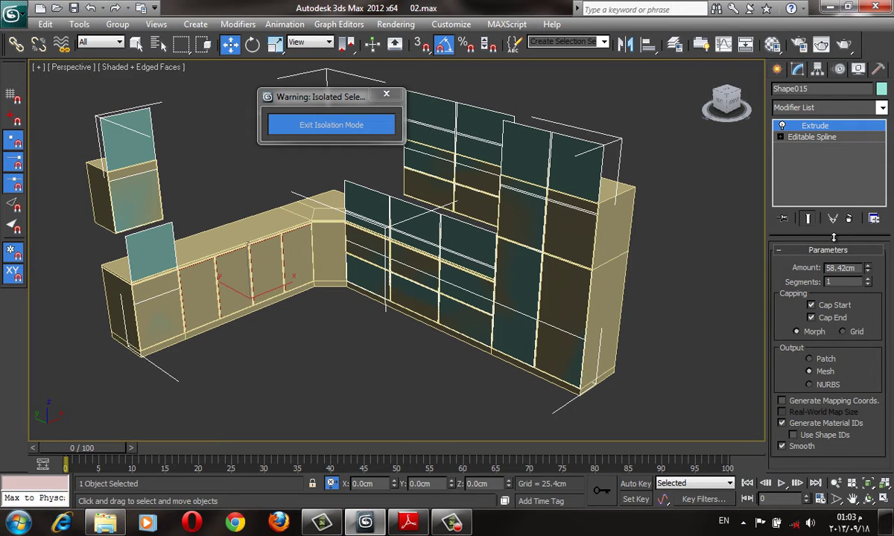
pyautogui.rightClick(834, 237)
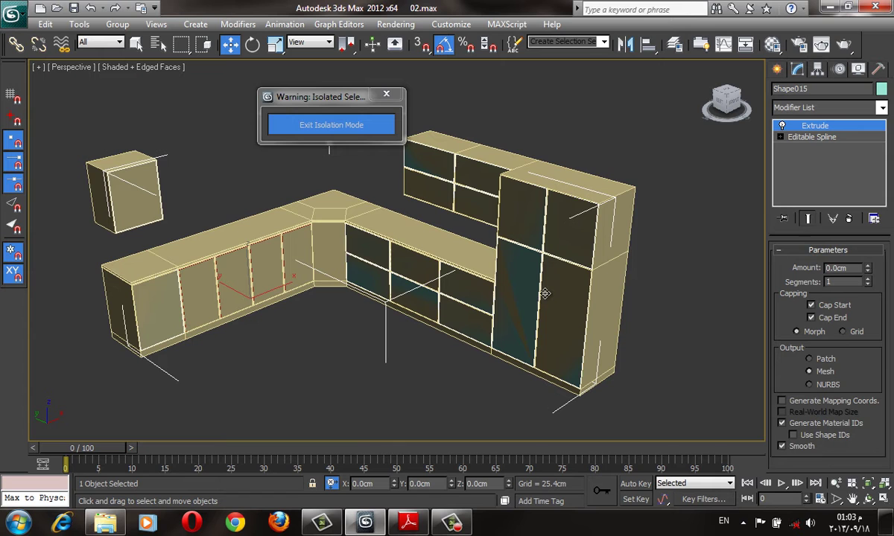
pyautogui.press('z')
pyautogui.scroll(-2, 519, 262)
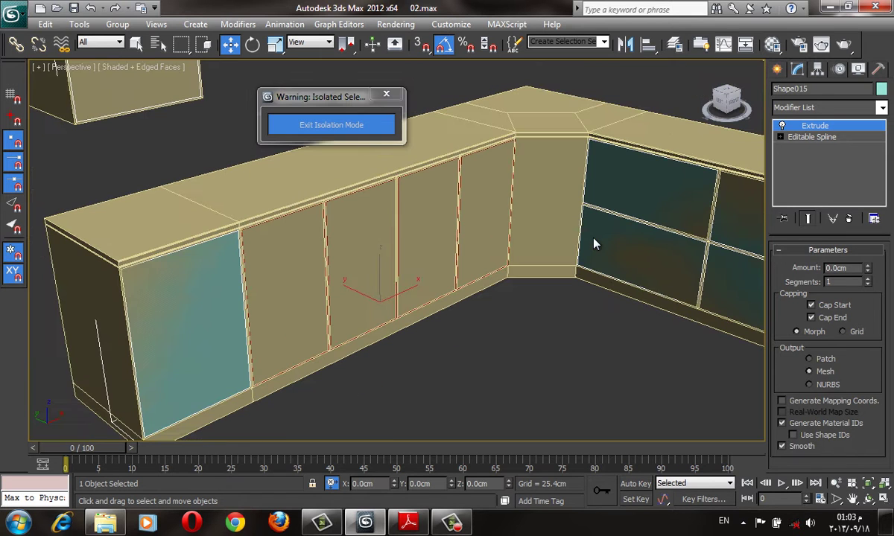
pyautogui.click(848, 218)
pyautogui.moveTo(528, 211)
pyautogui.keyDown('alt'); pyautogui.mouseDown(button='middle')
pyautogui.moveTo(548, 222)
pyautogui.moveTo(616, 203)
pyautogui.moveTo(517, 227)
pyautogui.mouseUp(button='middle'); pyautogui.keyUp('alt')
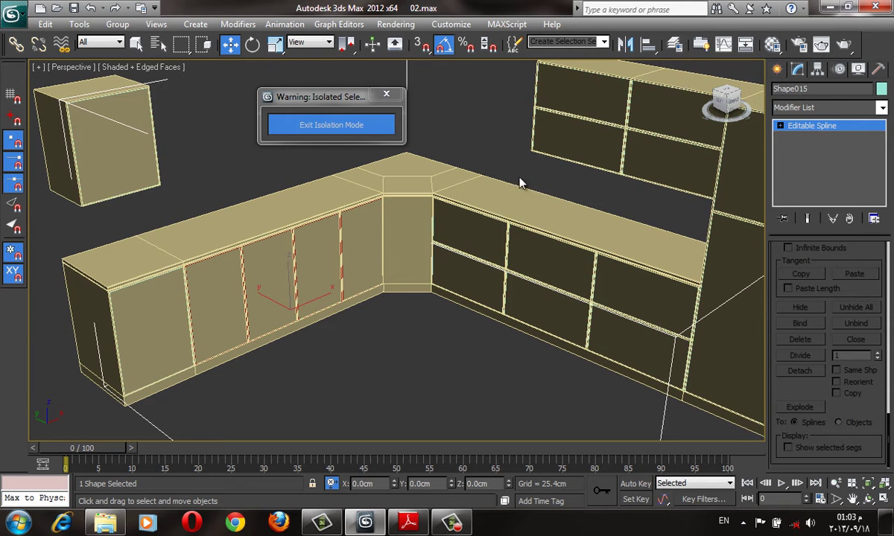
pyautogui.press('F3')
pyautogui.press('F3')
# - With Affect Pivot Only on, rotate Shape015's pivot -85° about Y
pyautogui.press('z')
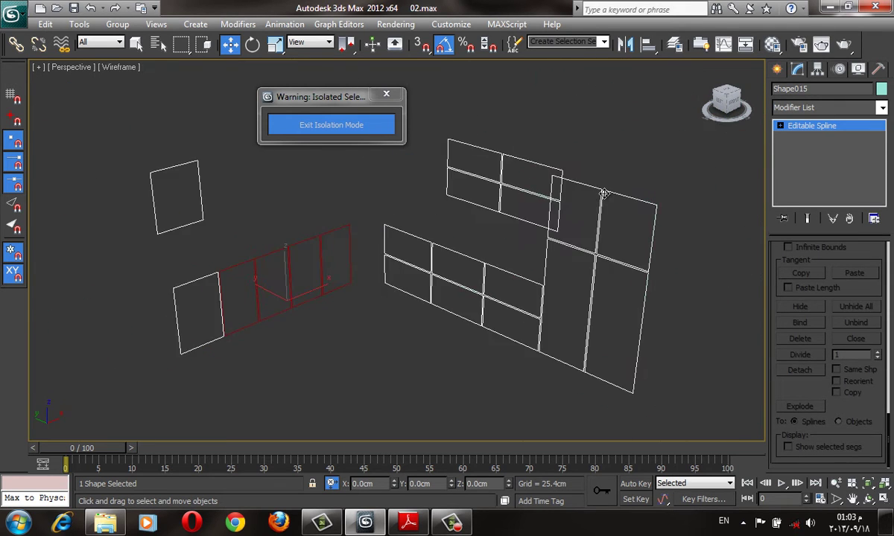
pyautogui.click(817, 69)
pyautogui.click(828, 157)
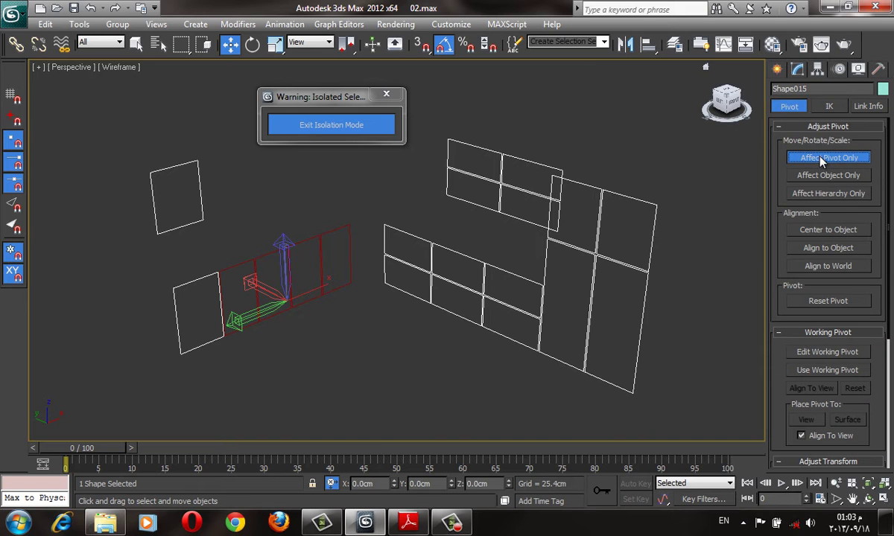
pyautogui.moveTo(506, 265); pyautogui.dragTo(481, 259, button='middle')
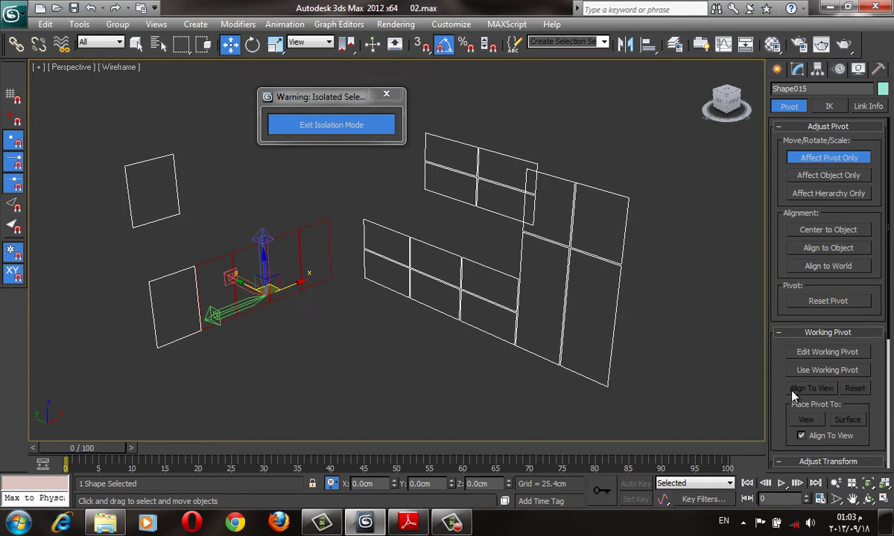
pyautogui.moveTo(795, 318); pyautogui.dragTo(794, 175)
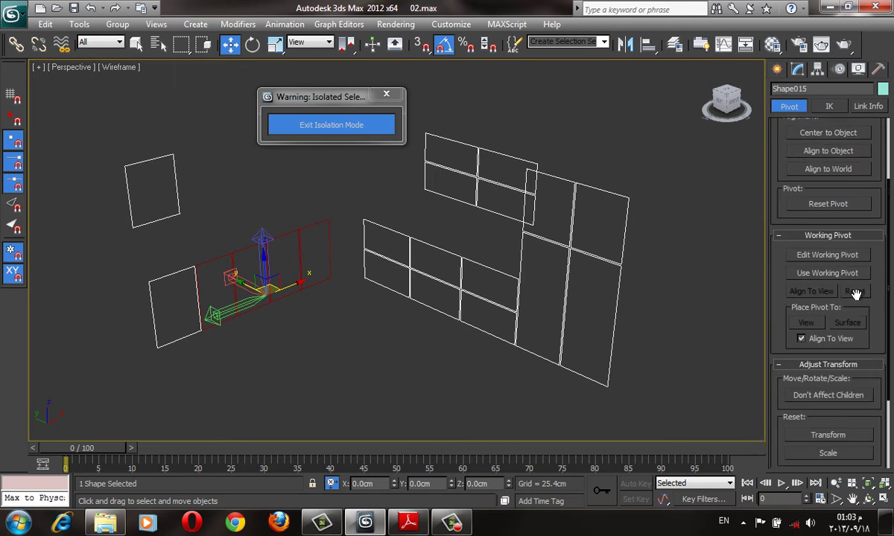
pyautogui.moveTo(868, 297); pyautogui.dragTo(845, 439)
pyautogui.moveTo(670, 194); pyautogui.dragTo(677, 201, button='middle')
pyautogui.press('e')
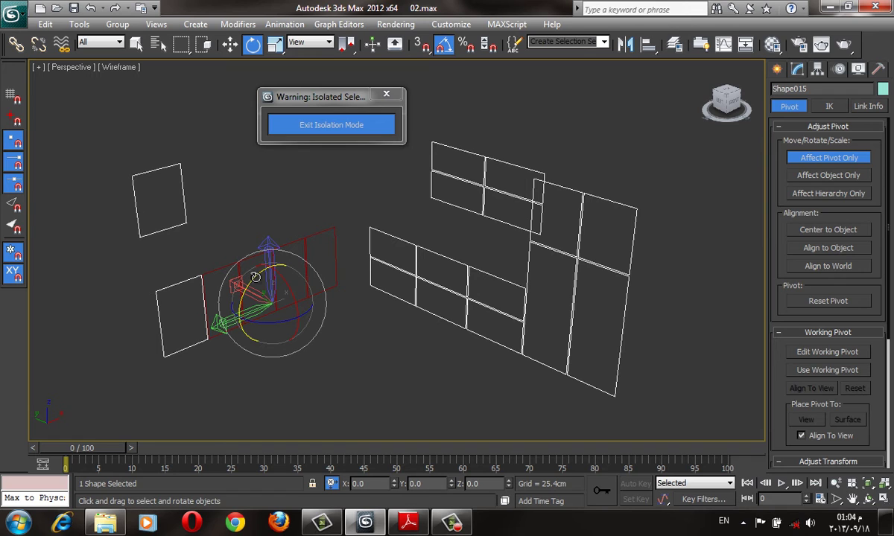
pyautogui.moveTo(255, 278); pyautogui.dragTo(212, 313)
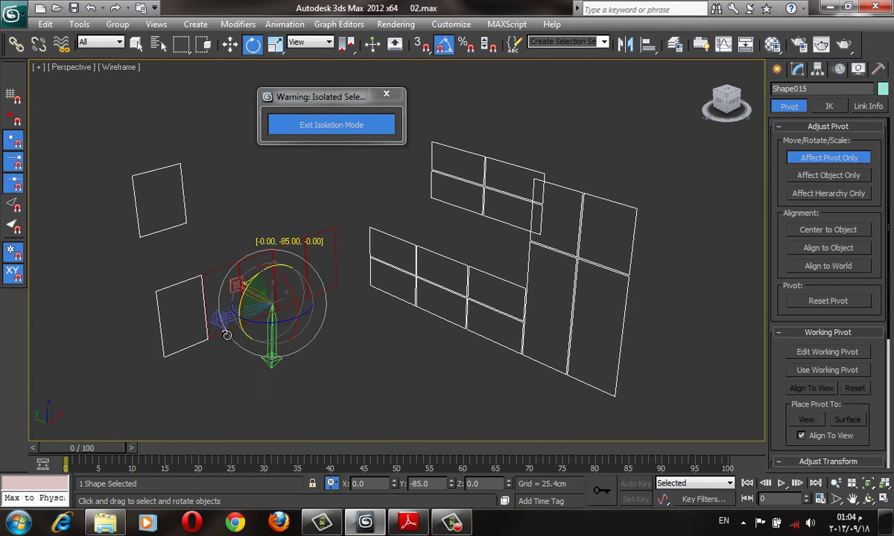
pyautogui.click(797, 68)
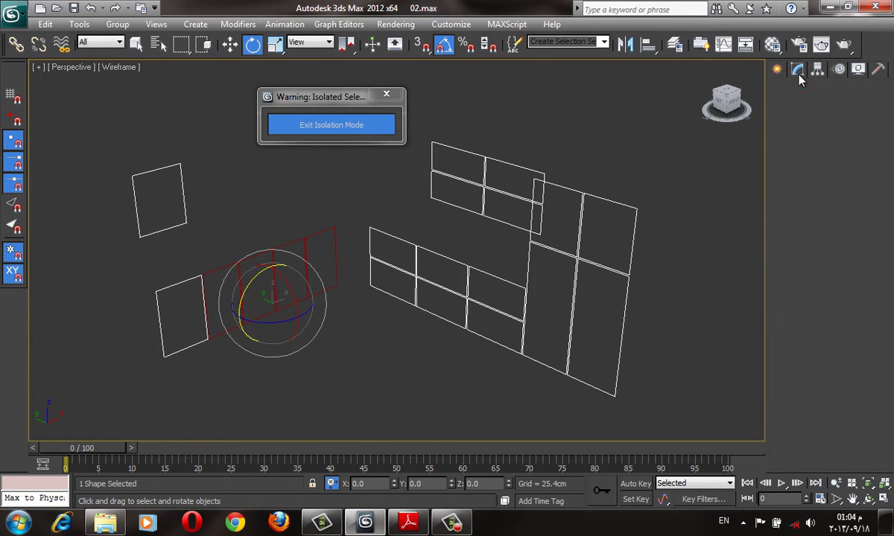
pyautogui.click(813, 108)
pyautogui.scroll(-5, 813, 149)
# - Add an Extrude modifier, test its depth, then remove it and view in wireframe
pyautogui.click(804, 150)
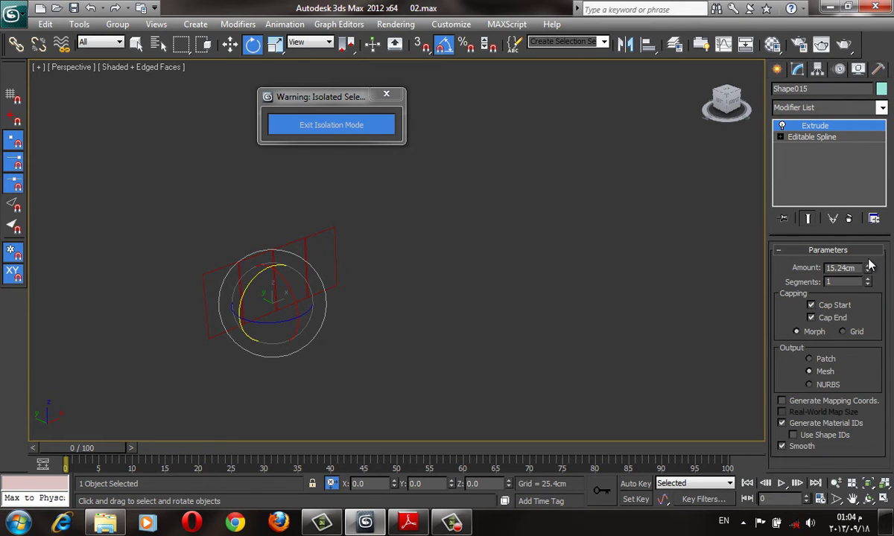
pyautogui.moveTo(868, 266); pyautogui.dragTo(868, 266)
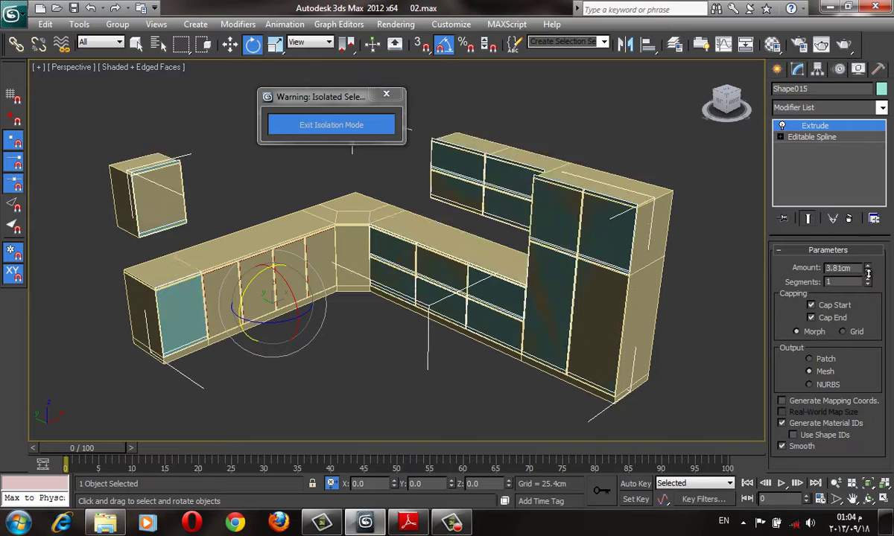
pyautogui.click(848, 218)
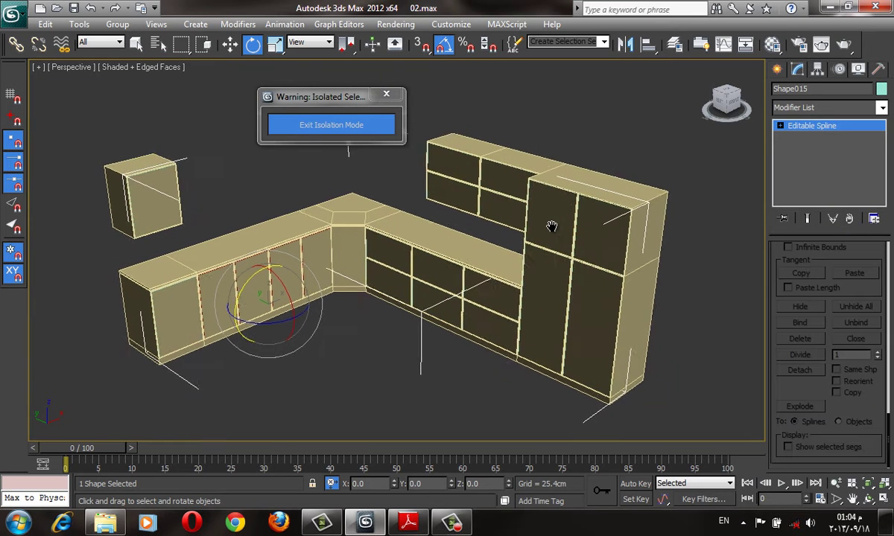
pyautogui.press('F3')
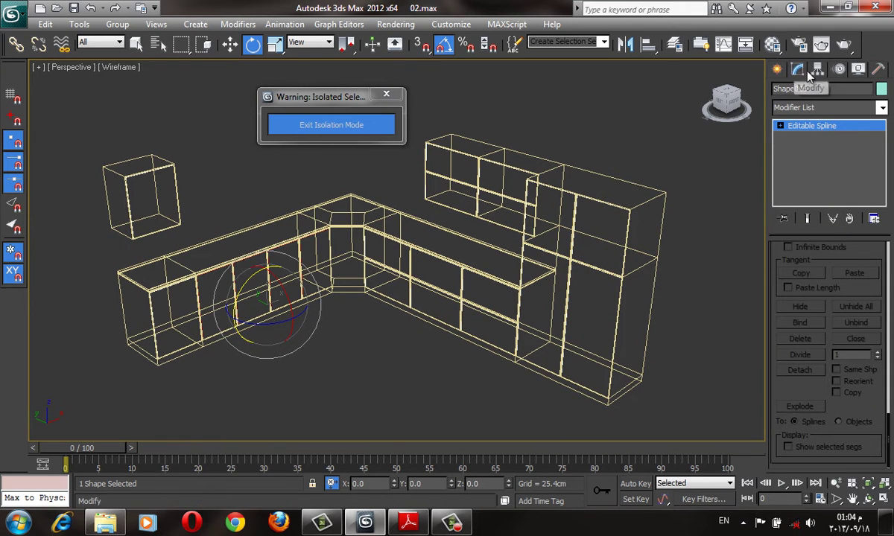
# - Rotate the shape's pivot to a new orientation with Affect Pivot Only, then deselect
pyautogui.click(818, 68)
pyautogui.click(828, 157)
pyautogui.moveTo(374, 236); pyautogui.dragTo(423, 210, button='middle')
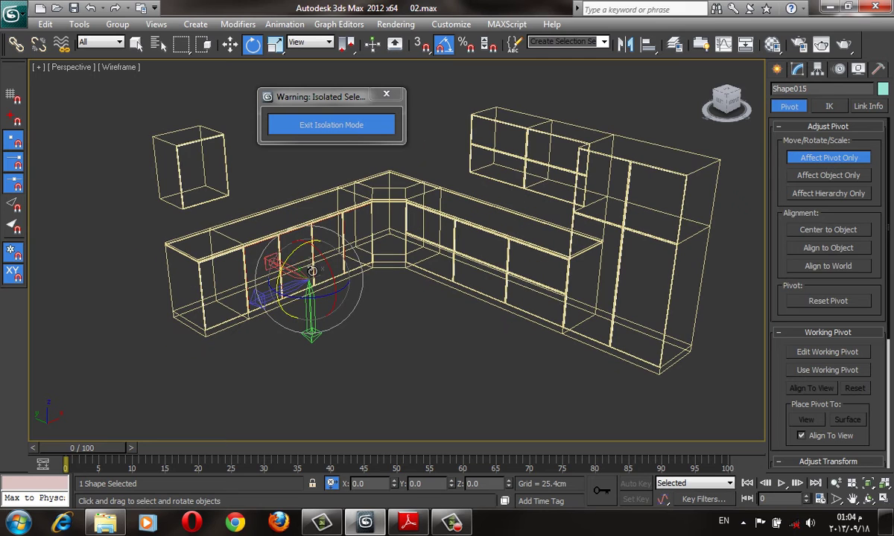
pyautogui.moveTo(370, 316); pyautogui.dragTo(371, 262)
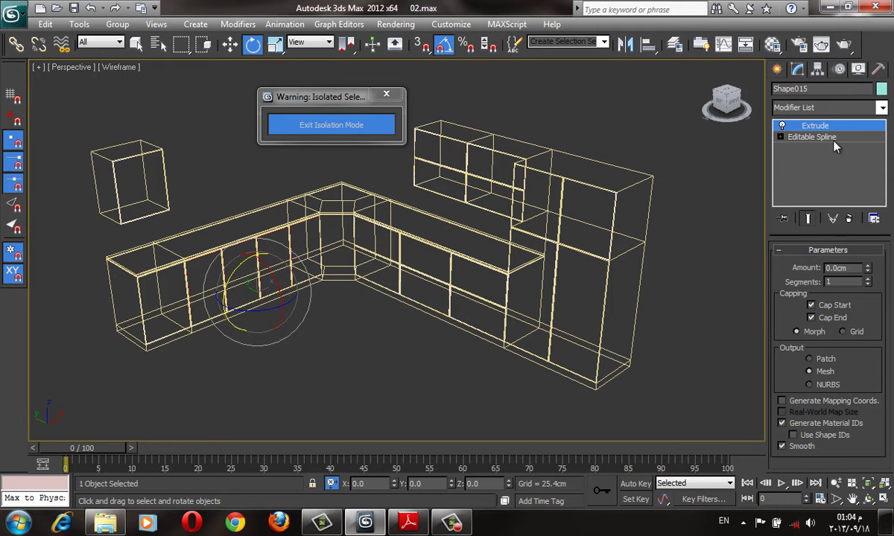
pyautogui.click(726, 199)
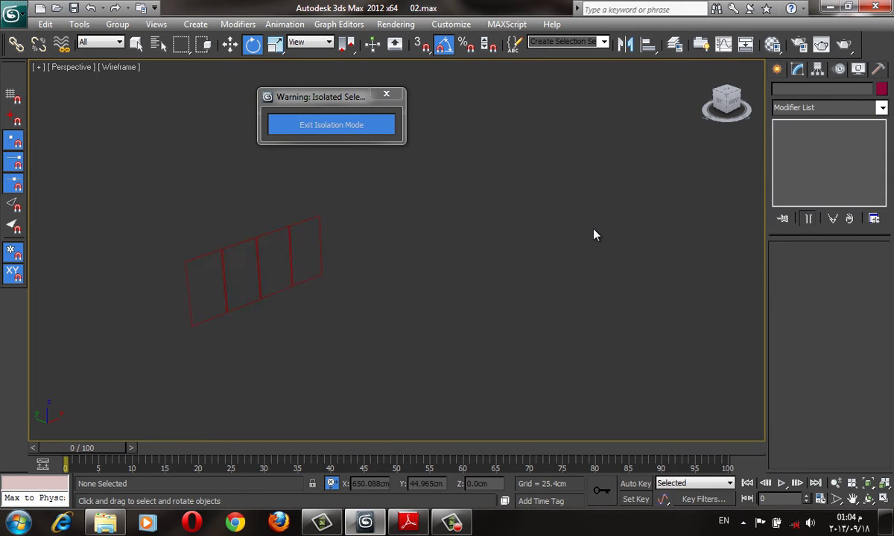
# - Exit isolation mode and unhide all the kitchen geometry
pyautogui.click(329, 129)
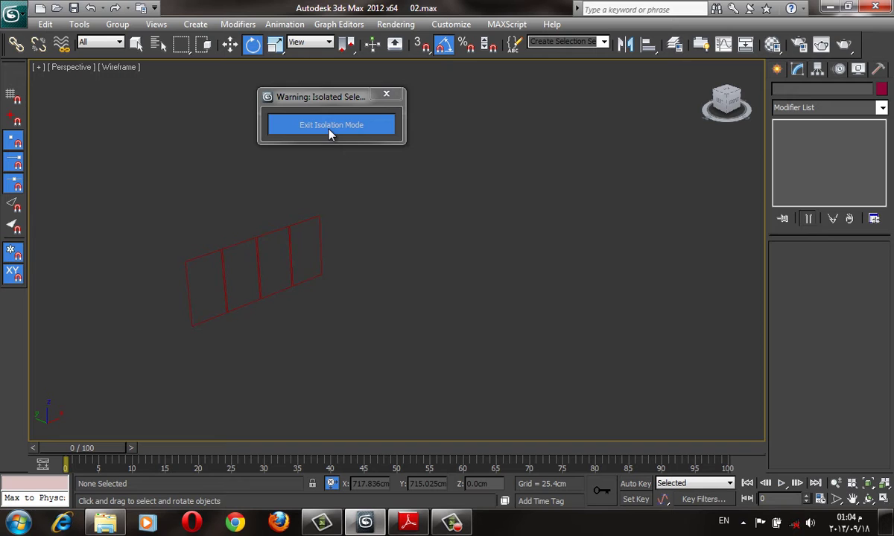
pyautogui.rightClick(509, 262)
pyautogui.click(537, 222)
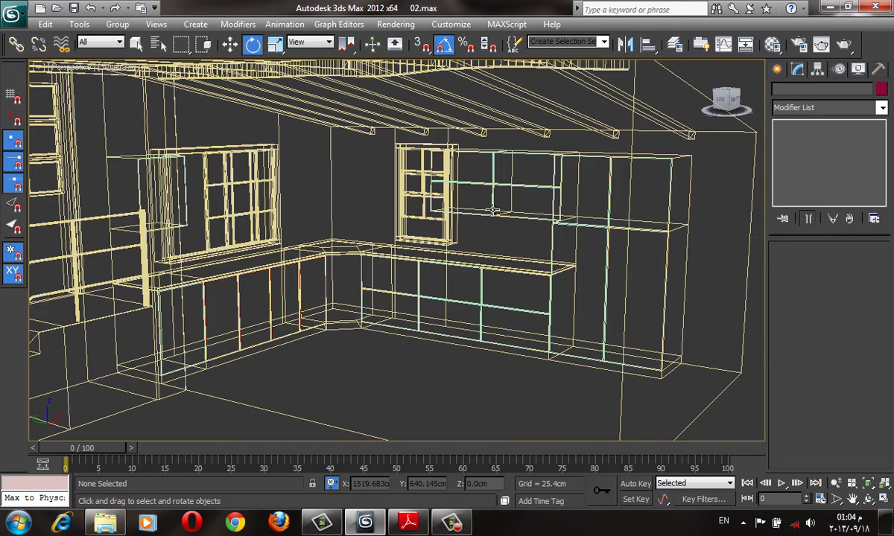
# - Select Shape015 and delete its Extrude modifier, returning to wireframe view
pyautogui.press('F3')
pyautogui.rightClick(497, 231)
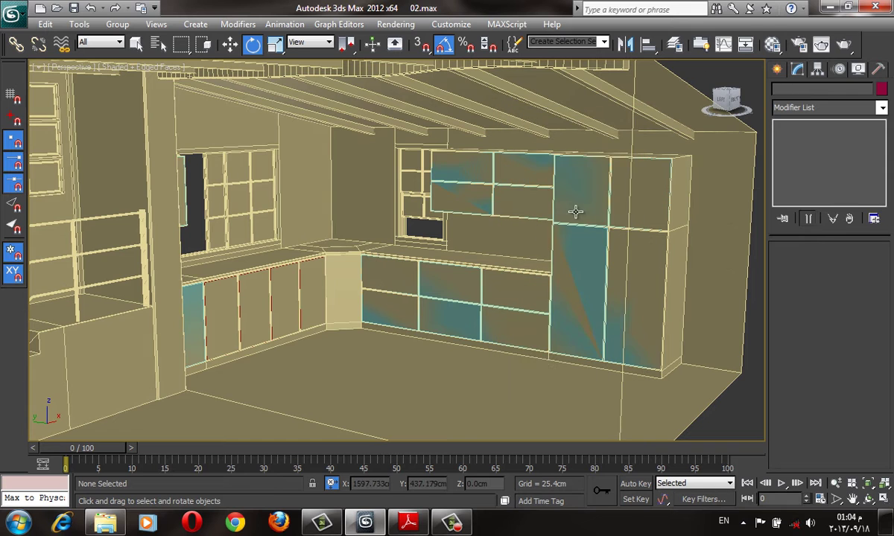
pyautogui.click(574, 209)
pyautogui.click(852, 218)
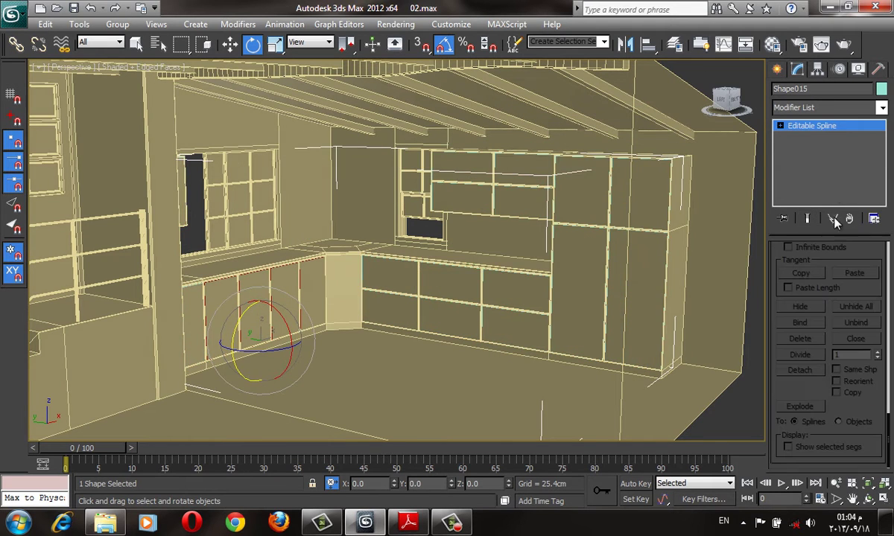
pyautogui.press('F3')
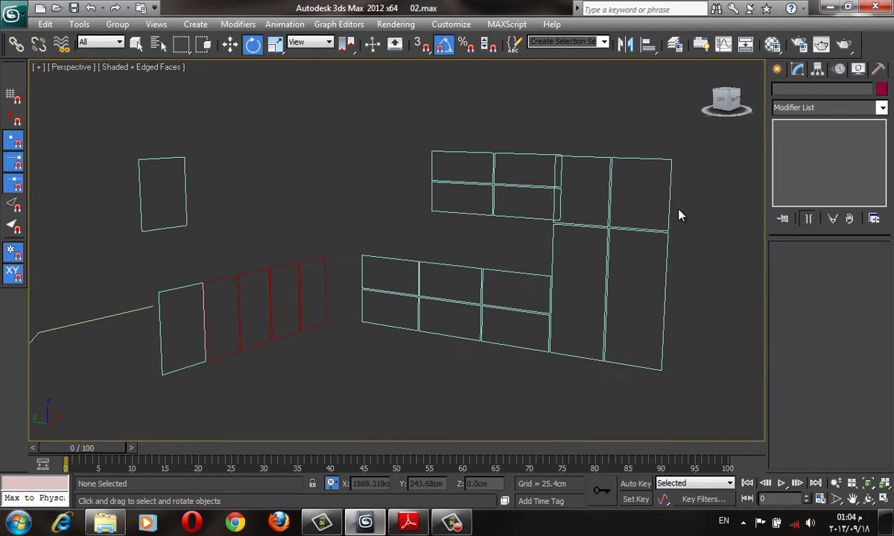
# - Detach the right-hand wall's door splines as Shape017, and detach the small square spline too
pyautogui.keyDown('alt'); pyautogui.moveTo(622, 233); pyautogui.dragTo(799, 139, button='middle'); pyautogui.keyUp('alt')
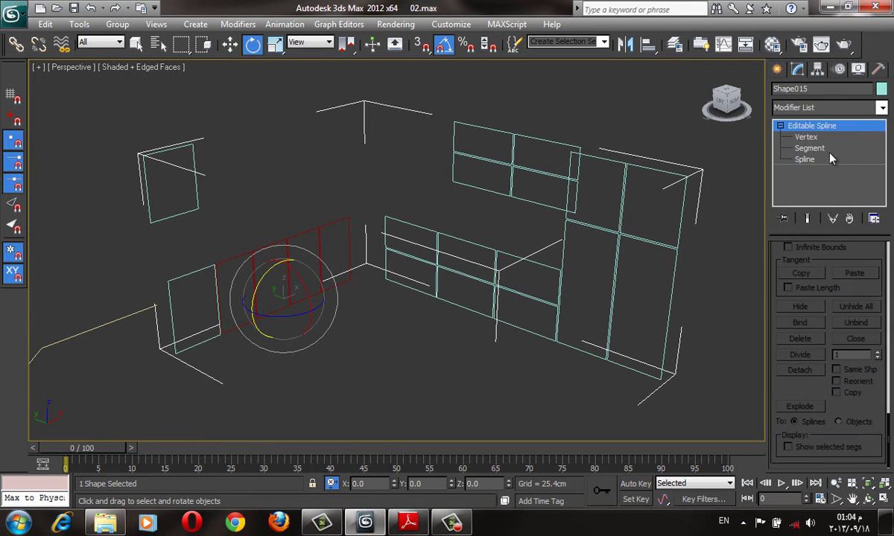
pyautogui.click(805, 158)
pyautogui.moveTo(669, 118)
pyautogui.keyDown('alt'); pyautogui.mouseDown(button='middle')
pyautogui.moveTo(417, 409)
pyautogui.moveTo(697, 173)
pyautogui.moveTo(673, 150)
pyautogui.mouseUp(button='middle'); pyautogui.keyUp('alt')
pyautogui.moveTo(673, 150); pyautogui.dragTo(399, 377)
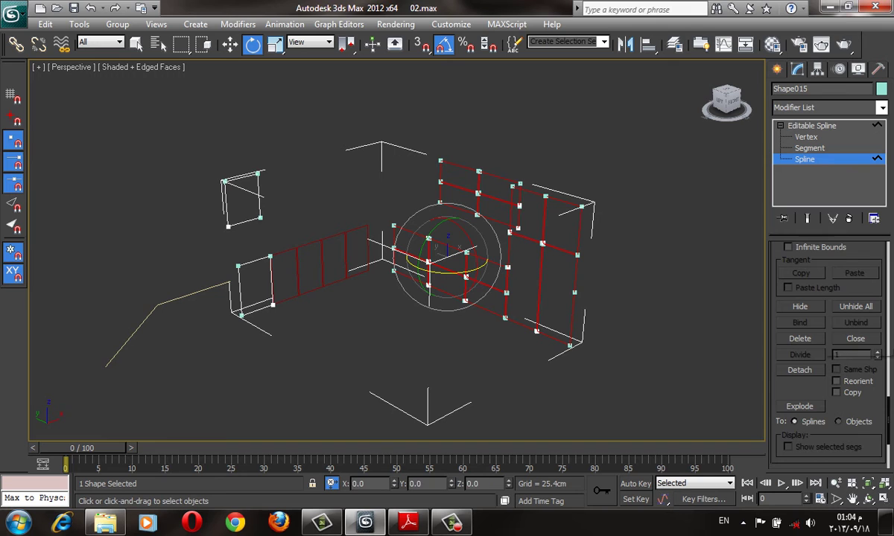
pyautogui.click(800, 370)
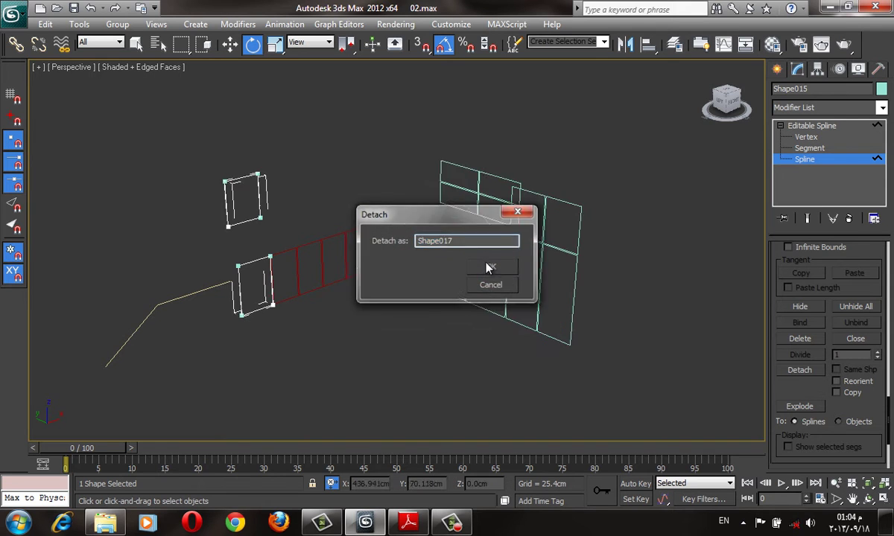
pyautogui.click(488, 270)
pyautogui.click(258, 190)
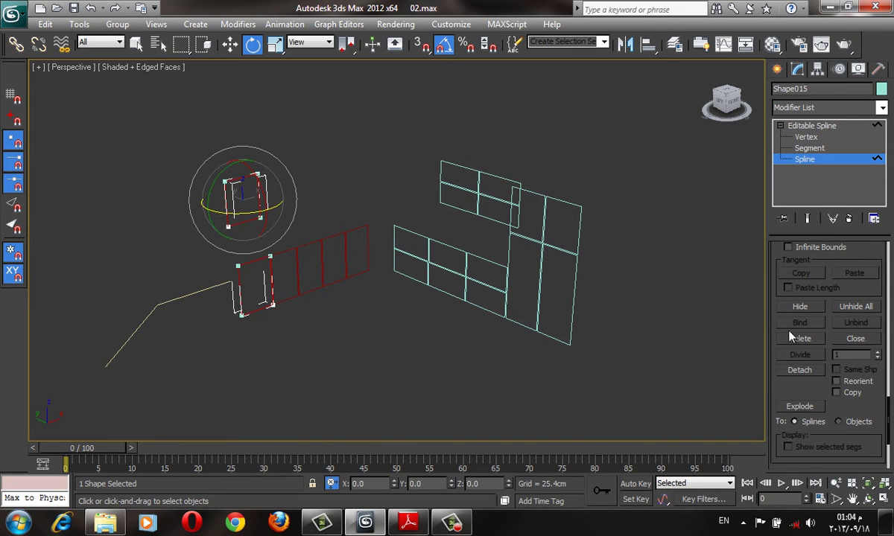
pyautogui.click(799, 371)
pyautogui.click(488, 266)
# - Select all of Shape017's door splines and rotate them about 80° around Y
pyautogui.click(777, 69)
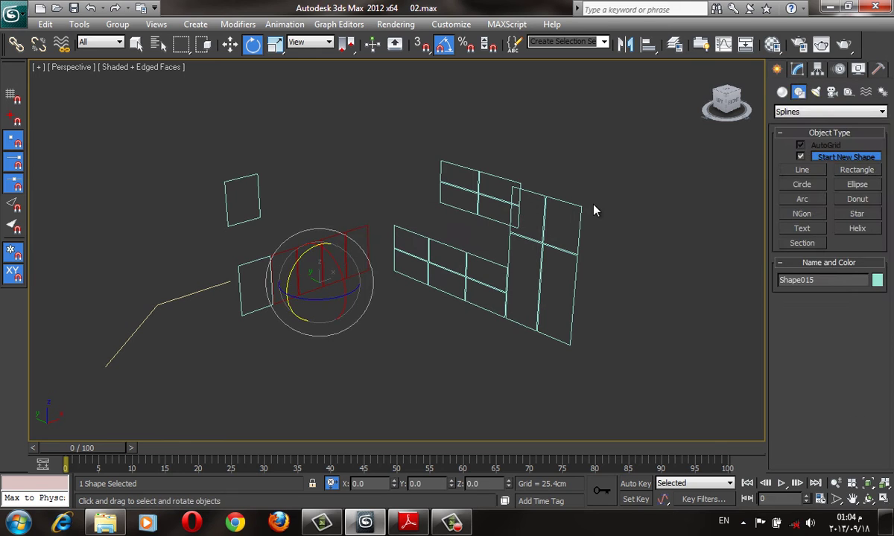
pyautogui.click(577, 206)
pyautogui.click(797, 68)
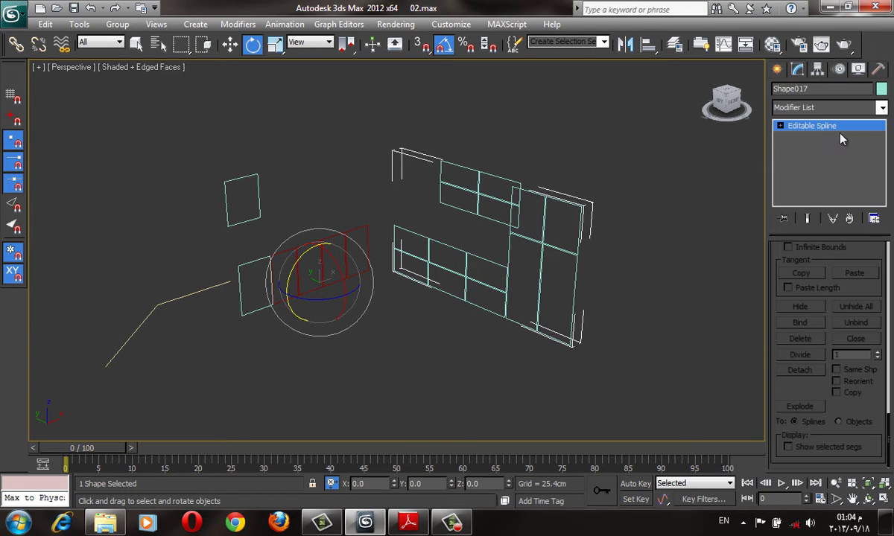
pyautogui.click(803, 159)
pyautogui.moveTo(673, 130); pyautogui.dragTo(382, 361)
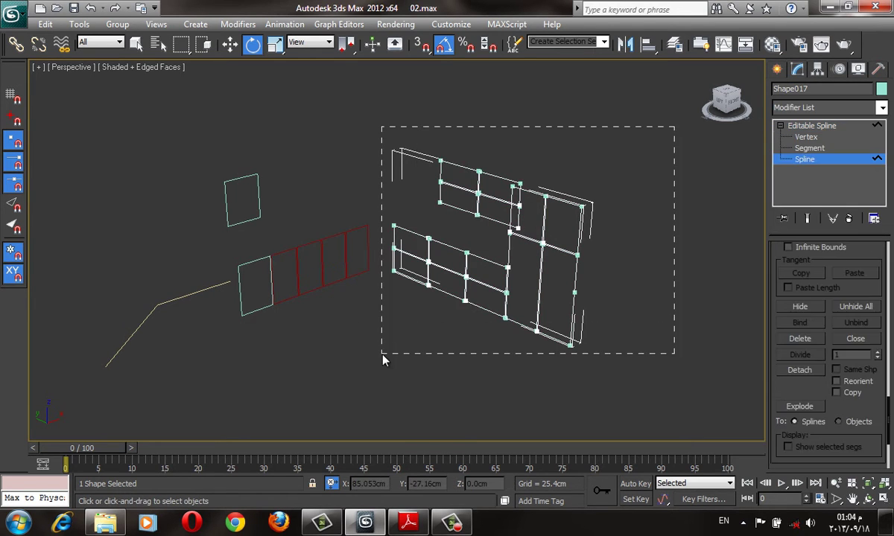
pyautogui.moveTo(450, 262)
pyautogui.keyDown('alt'); pyautogui.mouseDown(button='middle')
pyautogui.moveTo(432, 238)
pyautogui.moveTo(397, 100)
pyautogui.mouseUp(button='middle'); pyautogui.keyUp('alt')
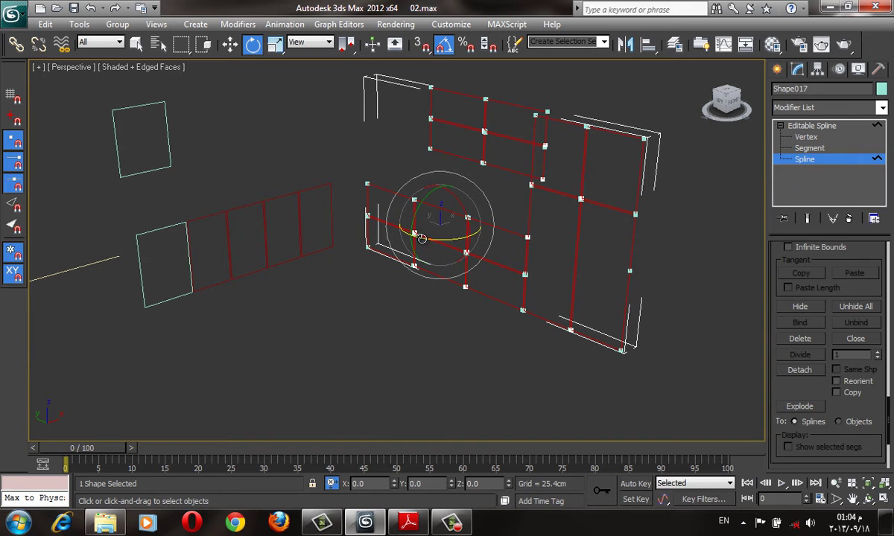
pyautogui.moveTo(421, 238)
pyautogui.mouseDown()
pyautogui.moveTo(449, 170)
pyautogui.moveTo(463, 97)
pyautogui.mouseUp()
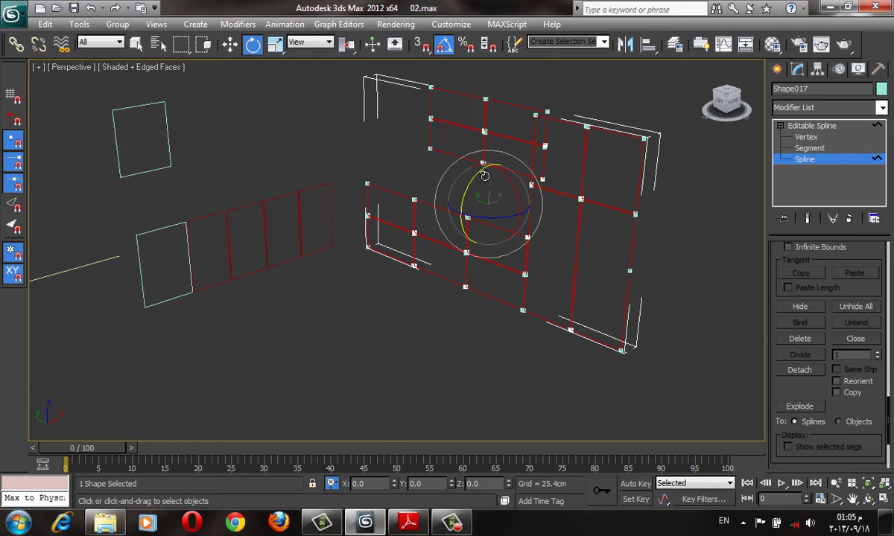
# - Rotate Shape017's splines flat and centre its pivot with Affect Pivot Only > Center to Object
pyautogui.moveTo(485, 175); pyautogui.dragTo(518, 130)
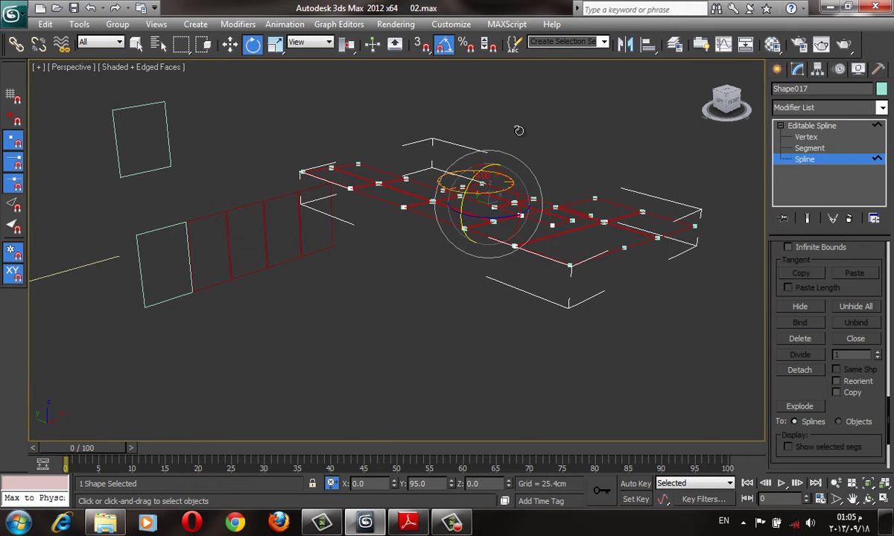
pyautogui.moveTo(517, 132); pyautogui.dragTo(515, 133)
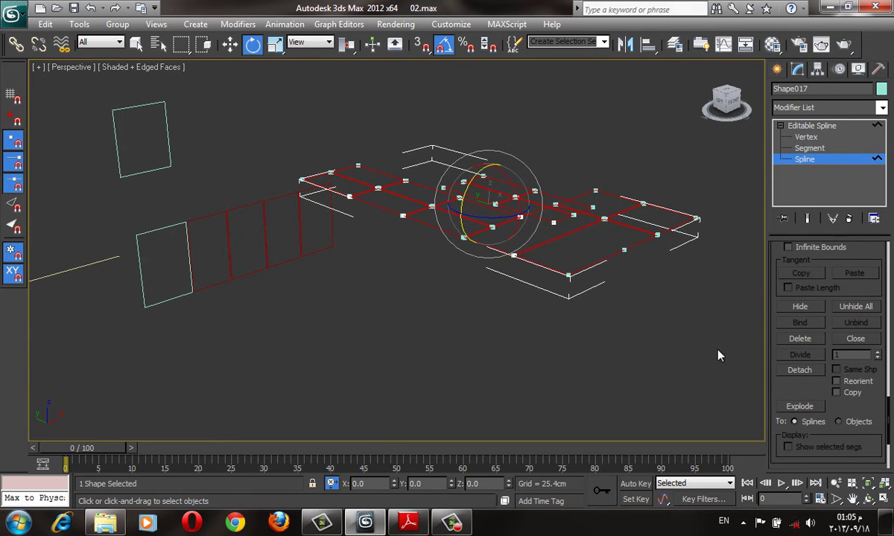
pyautogui.click(777, 69)
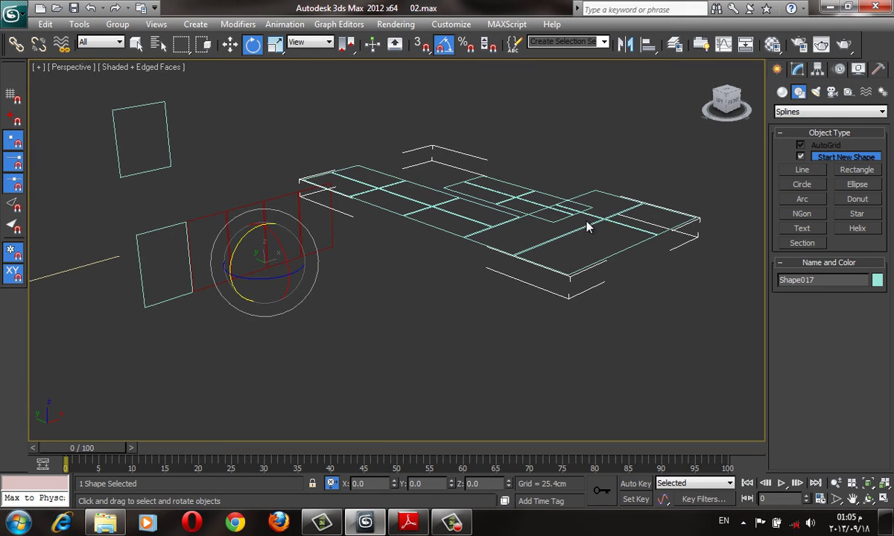
pyautogui.click(819, 69)
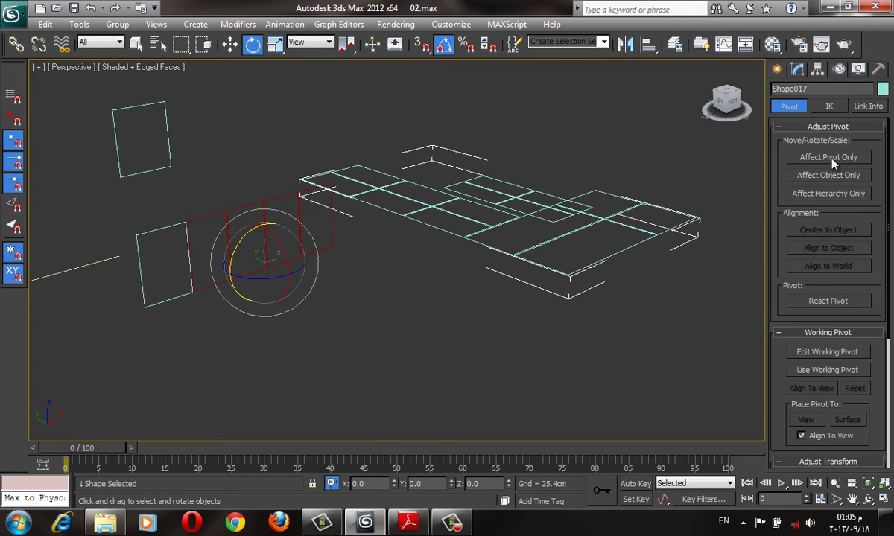
pyautogui.click(829, 157)
pyautogui.click(828, 230)
pyautogui.click(777, 69)
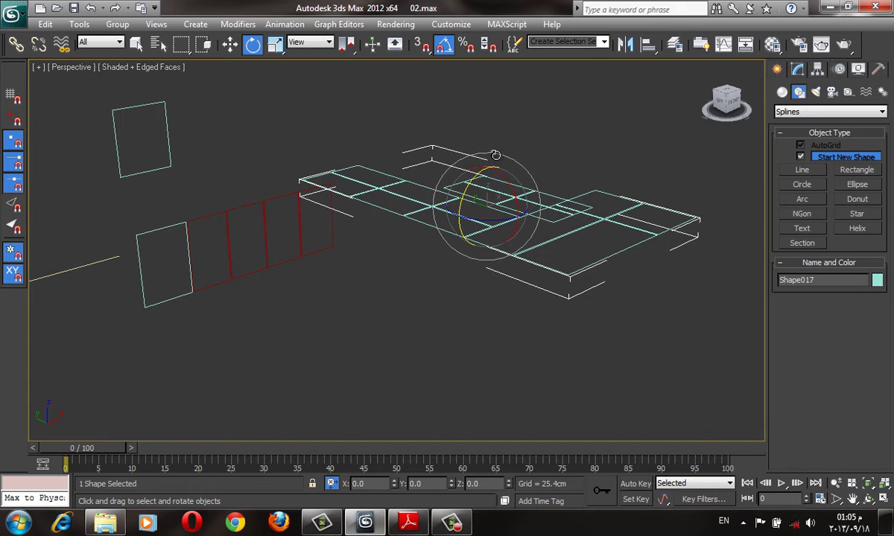
# - Rotate Shape017 back upright, -90° about Y, and bring up its Modifier List
pyautogui.moveTo(469, 181)
pyautogui.mouseDown()
pyautogui.moveTo(448, 252)
pyautogui.moveTo(423, 232)
pyautogui.mouseUp()
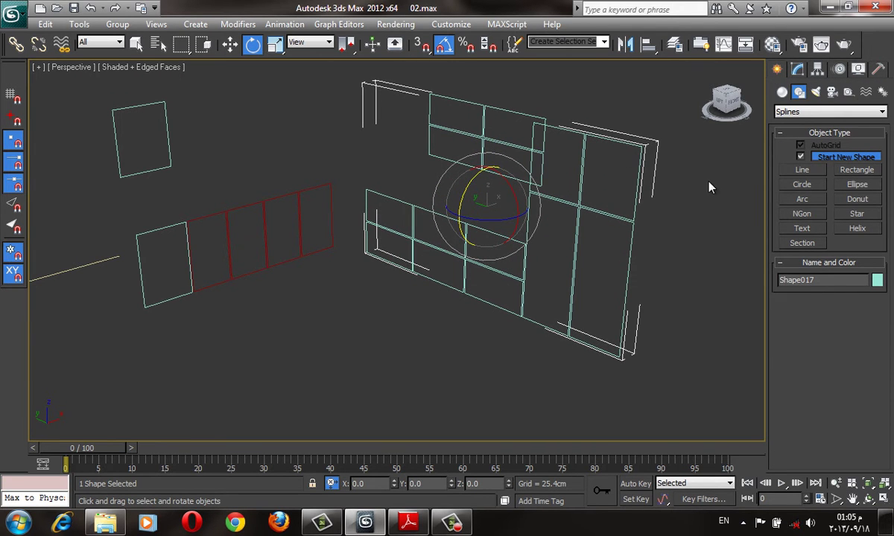
pyautogui.moveTo(664, 170)
pyautogui.keyDown('alt'); pyautogui.mouseDown(button='middle')
pyautogui.moveTo(645, 205)
pyautogui.moveTo(634, 197)
pyautogui.moveTo(708, 199)
pyautogui.mouseUp(button='middle'); pyautogui.keyUp('alt')
pyautogui.press('f')
pyautogui.scroll(-2, 634, 198)
pyautogui.press('p')
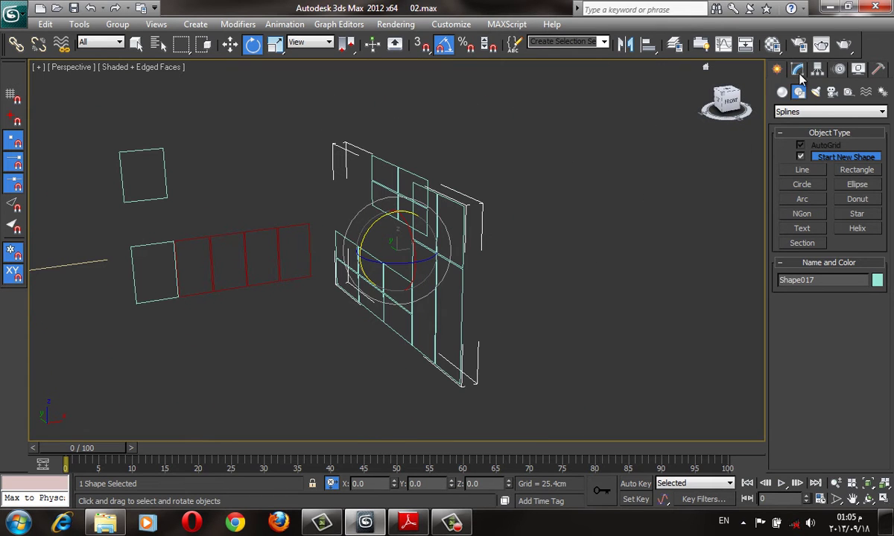
pyautogui.click(798, 68)
pyautogui.click(811, 109)
pyautogui.scroll(-10, 808, 224)
# - Extrude Shape017 and raise the amount to 19.05cm with the kitchen visible
pyautogui.click(812, 145)
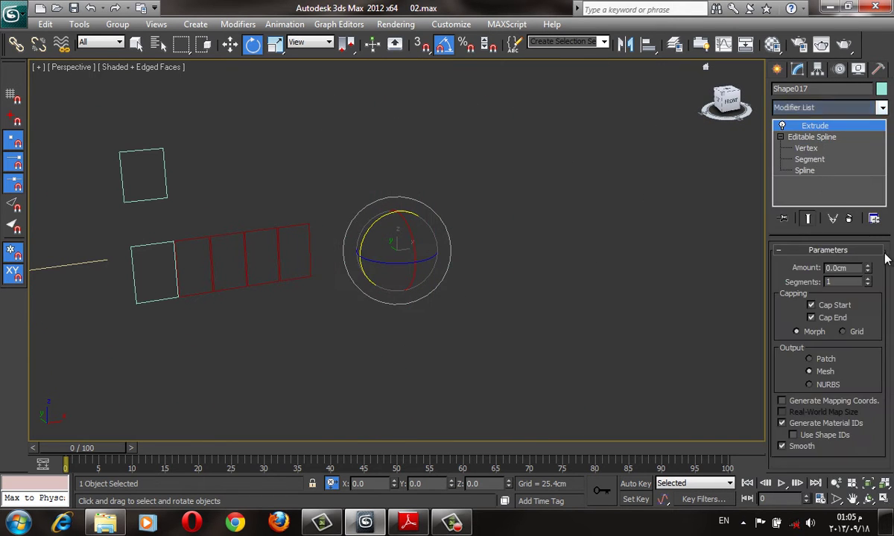
pyautogui.hotkey('shift', 'g')
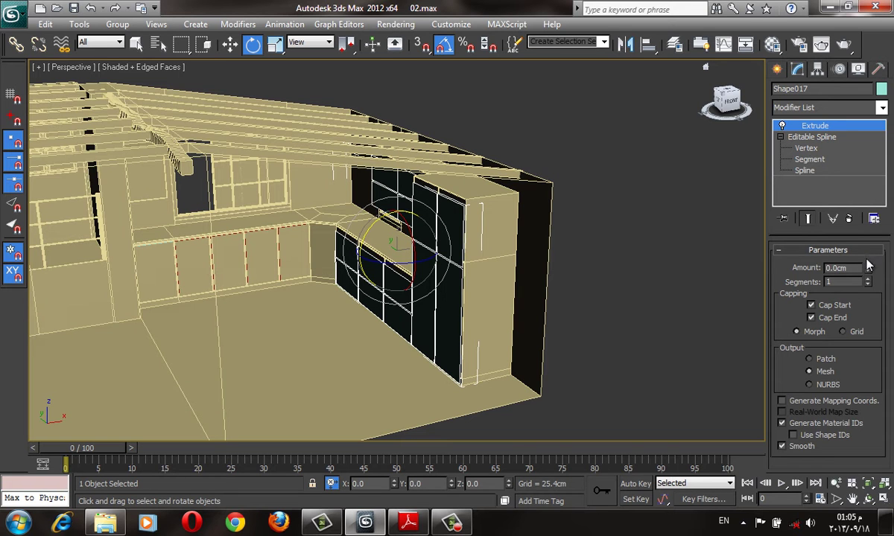
pyautogui.moveTo(868, 271); pyautogui.dragTo(862, 226)
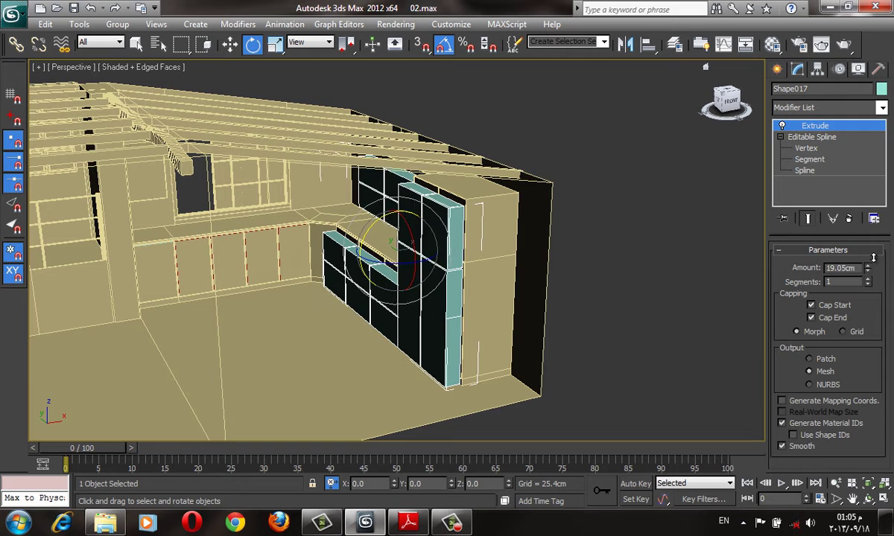
# - Delete the Extrude modifier, hide the kitchen again and switch to wireframe
pyautogui.click(848, 218)
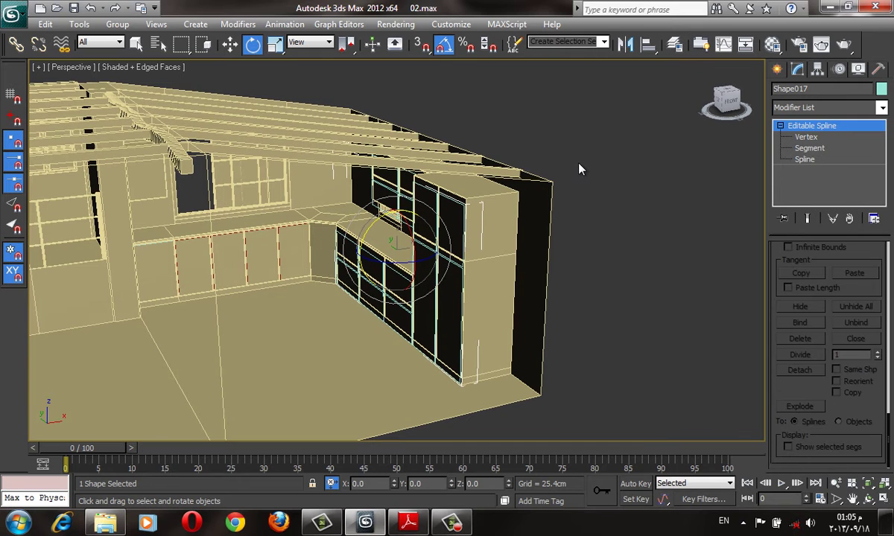
pyautogui.hotkey('shift', 'g')
pyautogui.moveTo(422, 171); pyautogui.dragTo(501, 168, button='middle')
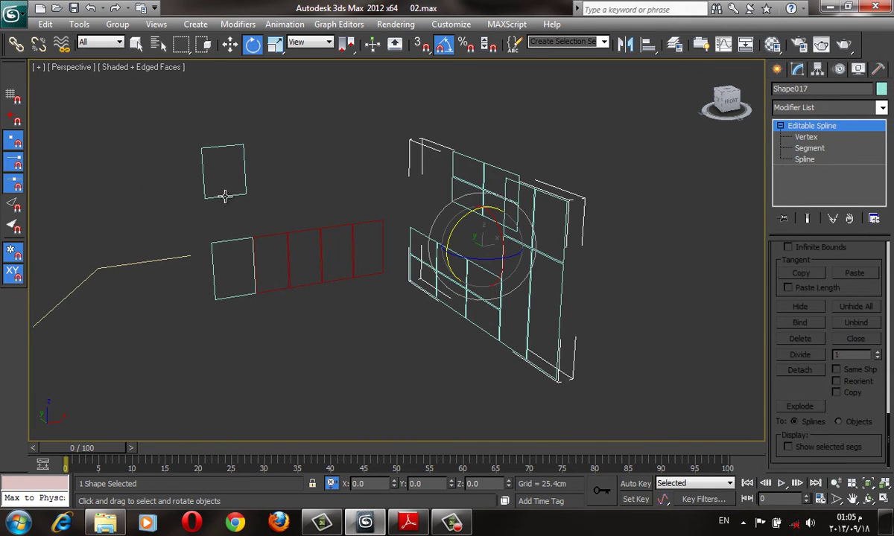
pyautogui.hotkey('ctrl', 'z')
pyautogui.press('F3')
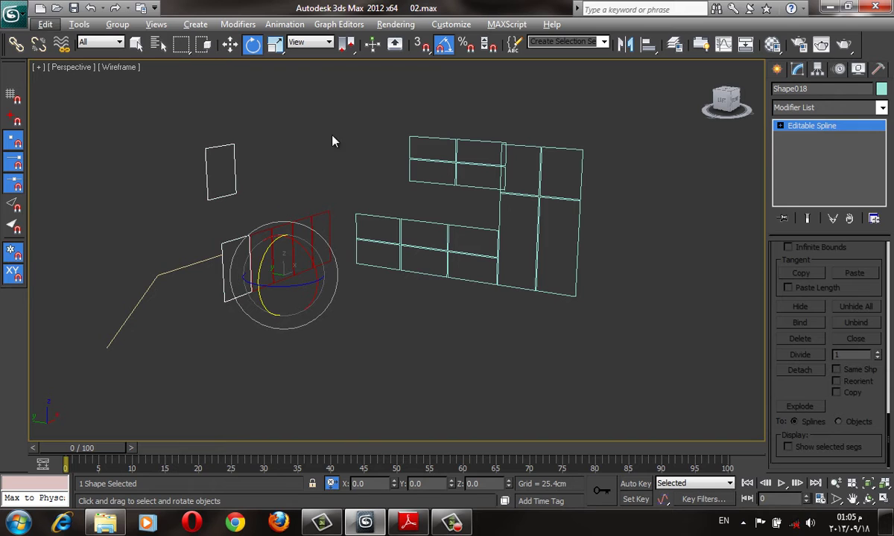
# - Select Shape018's two small rectangle splines and rotate them to lie flat
pyautogui.press('3')
pyautogui.moveTo(285, 112); pyautogui.dragTo(193, 315)
pyautogui.moveTo(252, 211); pyautogui.dragTo(228, 153)
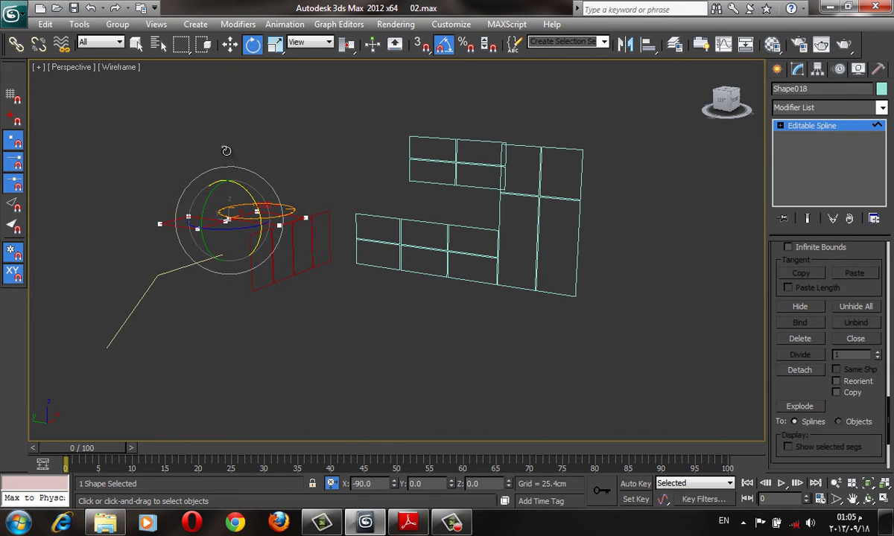
# - Centre Shape018's pivot, stand the rectangles upright 90° about X, and unhide the kitchen
pyautogui.click(777, 70)
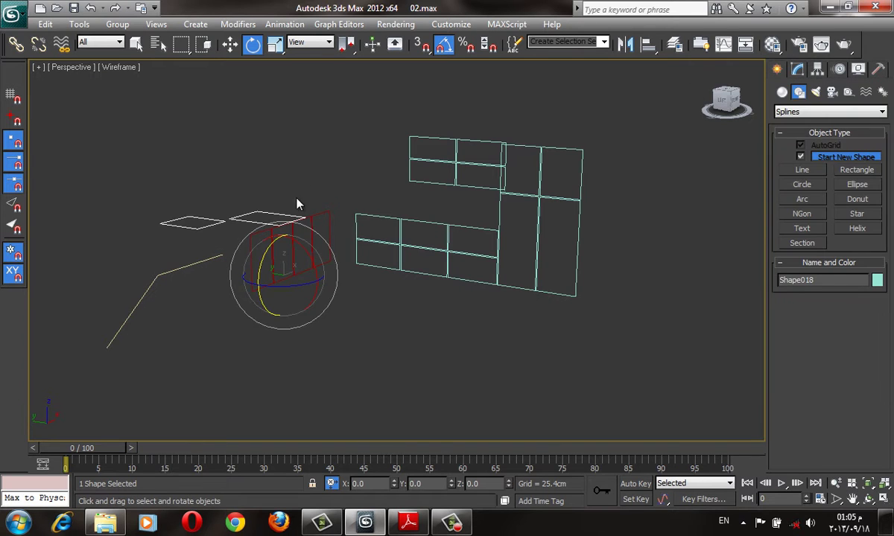
pyautogui.click(817, 69)
pyautogui.click(828, 158)
pyautogui.click(828, 229)
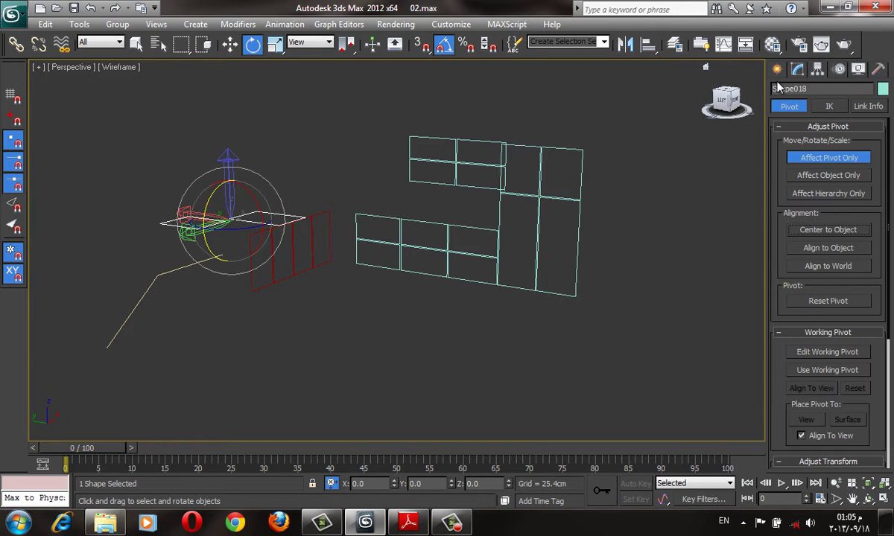
pyautogui.click(777, 70)
pyautogui.moveTo(257, 184); pyautogui.dragTo(277, 245)
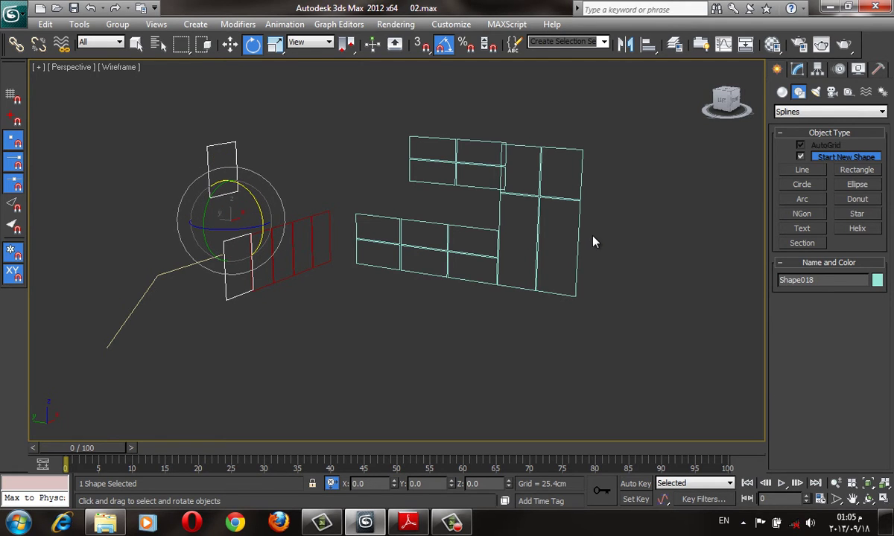
pyautogui.hotkey('alt', 'q')
# - Select Shape017 and, with 3D Snap on, move it onto the upper cabinet corner
pyautogui.click(522, 197)
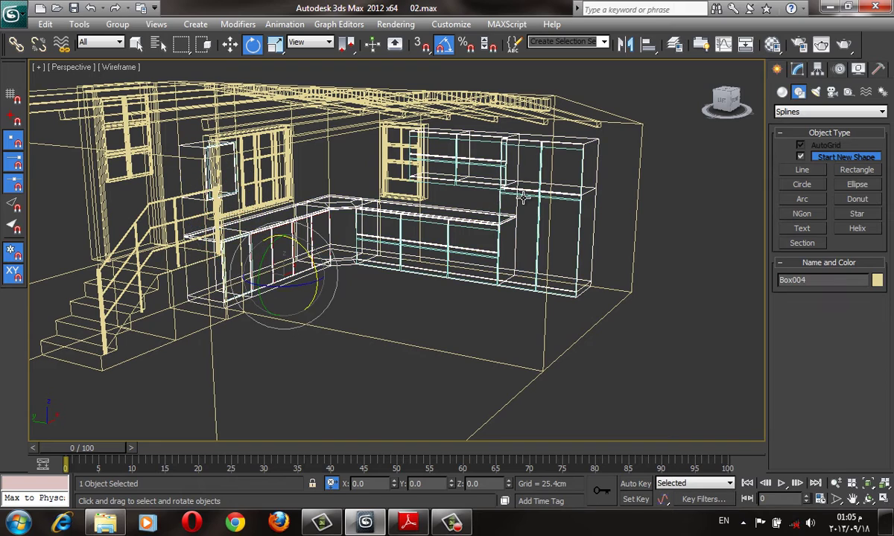
pyautogui.click(522, 197)
pyautogui.press('F3')
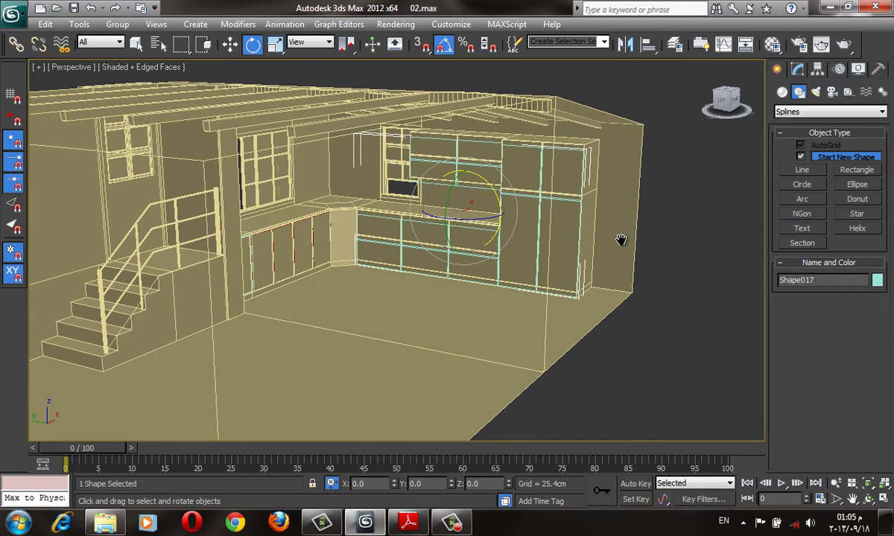
pyautogui.scroll(3, 588, 216)
pyautogui.scroll(3, 588, 238)
pyautogui.press('w')
pyautogui.scroll(3, 521, 227)
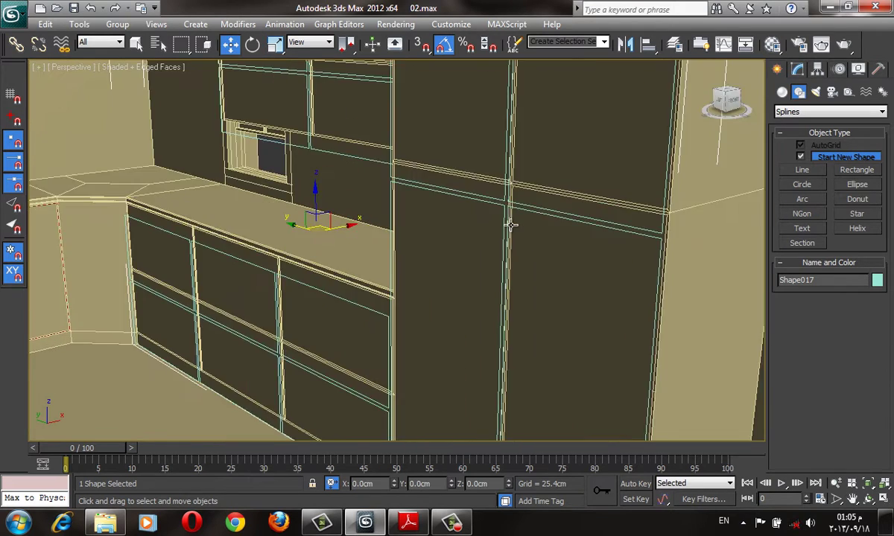
pyautogui.scroll(2, 417, 234)
pyautogui.press('s')
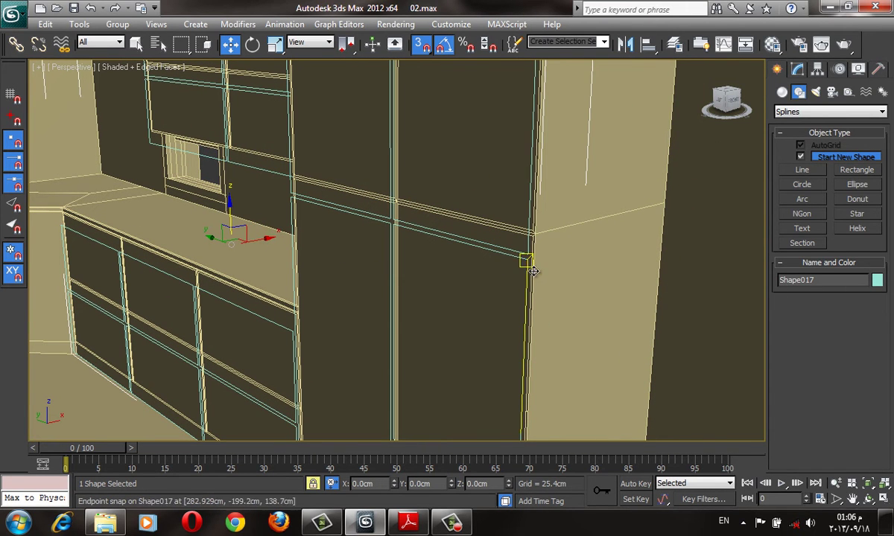
pyautogui.moveTo(529, 260); pyautogui.dragTo(528, 259)
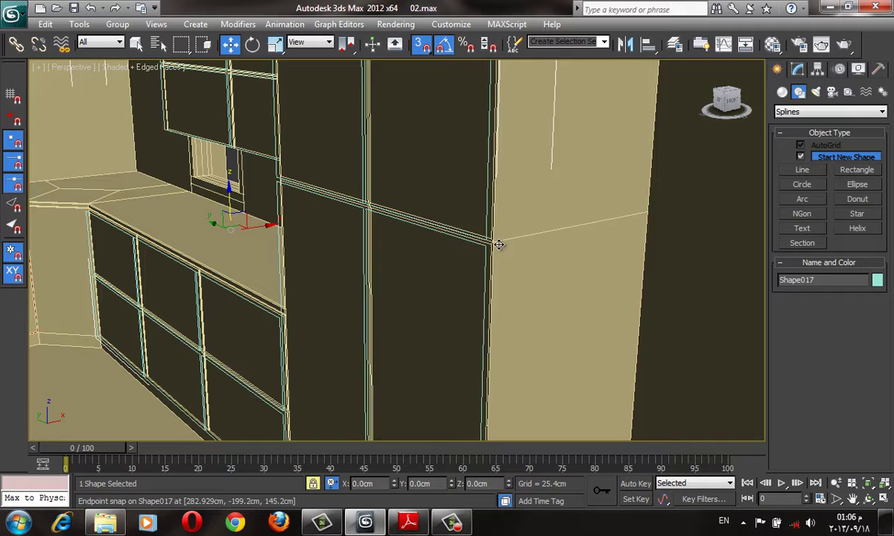
# - Snap the small door shape Shape018 onto its cabinet corner and return to wireframe
pyautogui.keyDown('alt'); pyautogui.moveTo(528, 258); pyautogui.dragTo(488, 243, button='middle'); pyautogui.keyUp('alt')
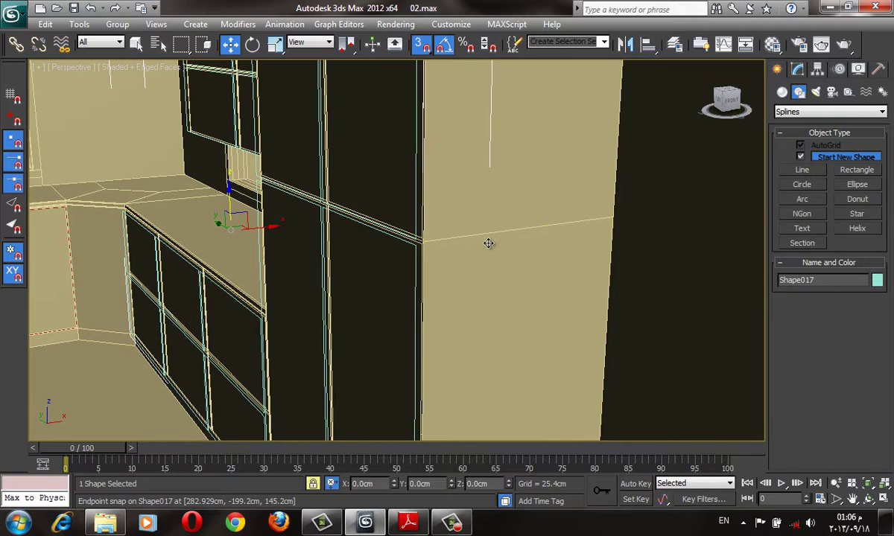
pyautogui.scroll(4, 367, 247)
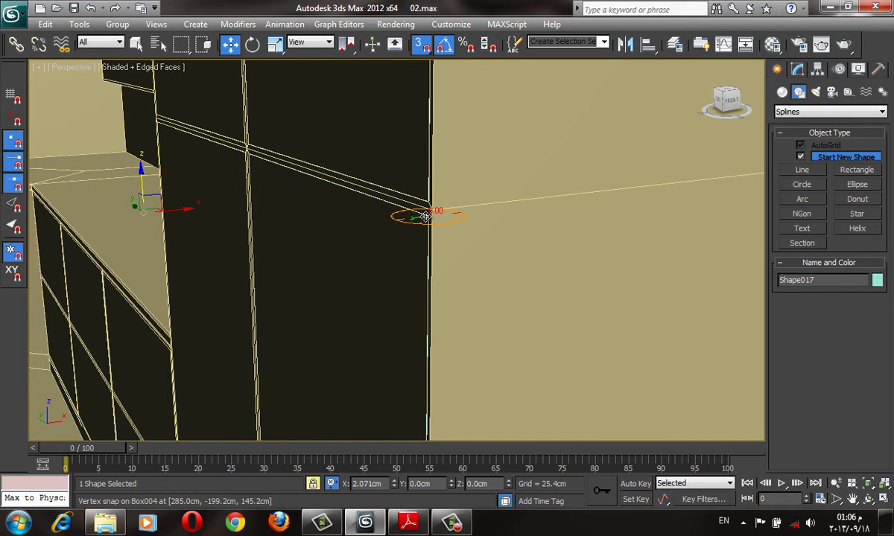
pyautogui.moveTo(425, 214)
pyautogui.keyDown('alt'); pyautogui.mouseDown(button='middle')
pyautogui.moveTo(474, 271)
pyautogui.moveTo(505, 261)
pyautogui.moveTo(515, 247)
pyautogui.moveTo(500, 259)
pyautogui.moveTo(455, 259)
pyautogui.moveTo(617, 226)
pyautogui.moveTo(400, 239)
pyautogui.moveTo(263, 208)
pyautogui.mouseUp(button='middle'); pyautogui.keyUp('alt')
pyautogui.scroll(3, 279, 194)
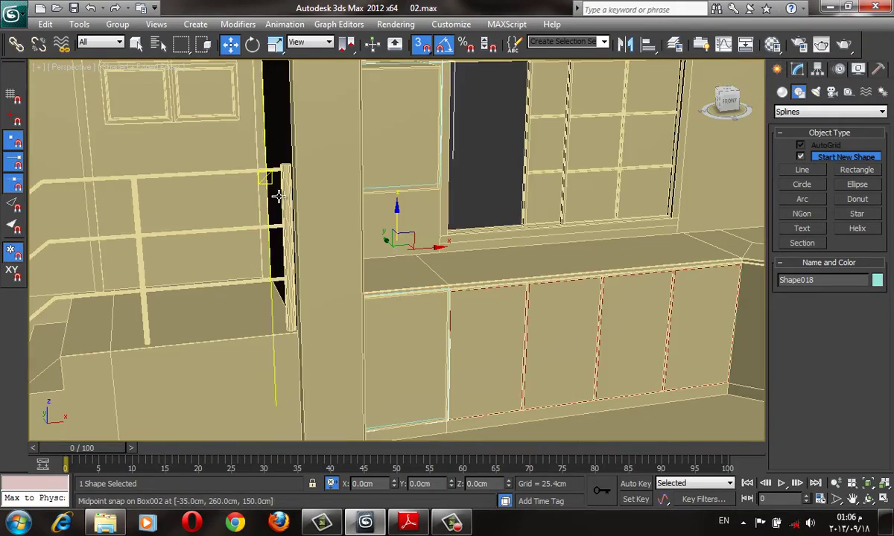
pyautogui.scroll(2, 233, 195)
pyautogui.scroll(3, 333, 293)
pyautogui.scroll(-5, 333, 293)
pyautogui.scroll(3, 331, 312)
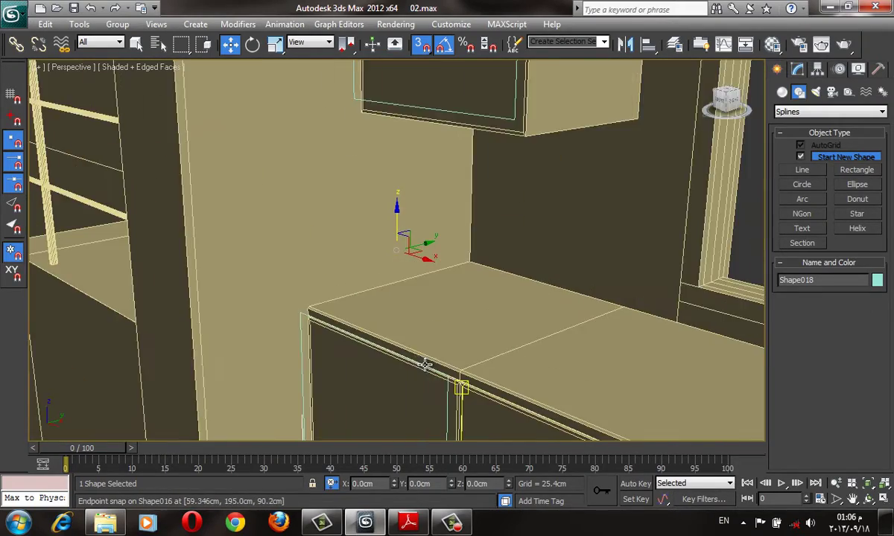
pyautogui.scroll(2, 343, 229)
pyautogui.scroll(1, 344, 232)
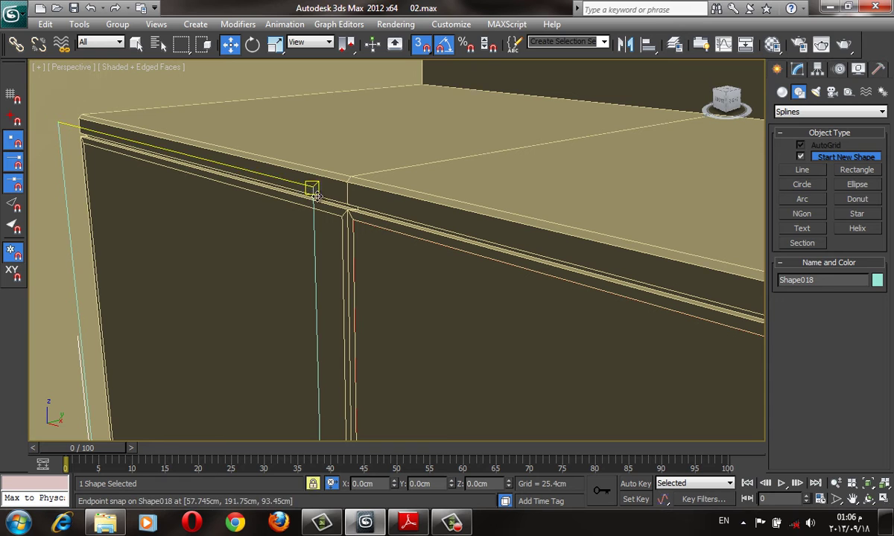
pyautogui.moveTo(313, 191); pyautogui.dragTo(337, 220)
pyautogui.press('F3')
pyautogui.press('F3')
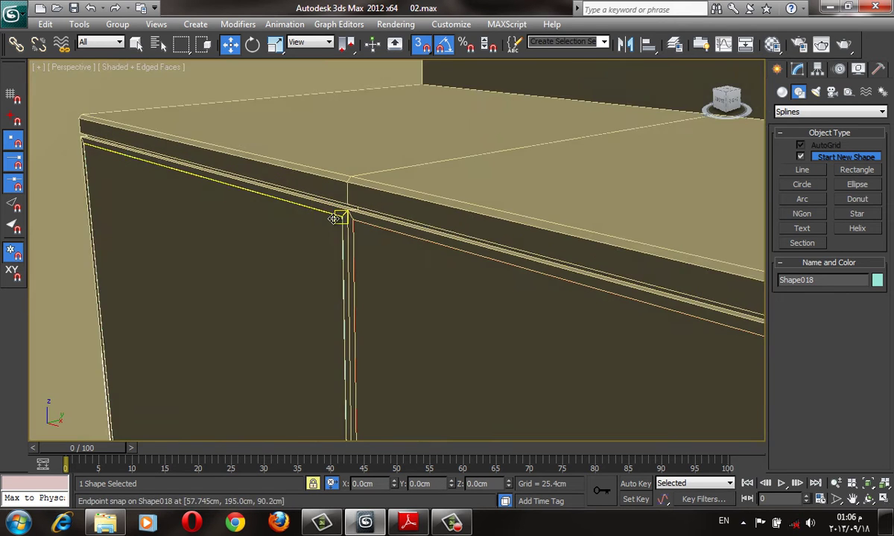
pyautogui.scroll(-5, 347, 246)
# - Hide the kitchen again and select the upper door-front shape Shape017 for editing
pyautogui.hotkey('shift', 'g')
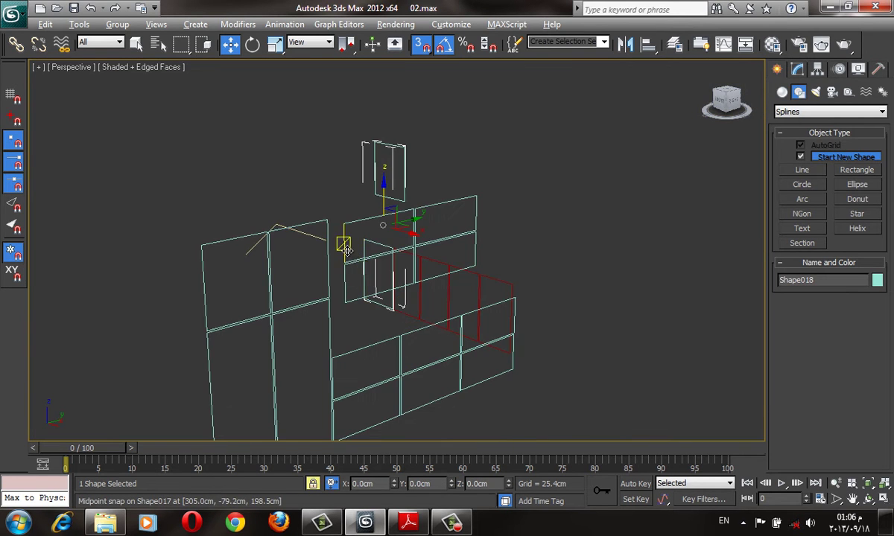
pyautogui.press('space')
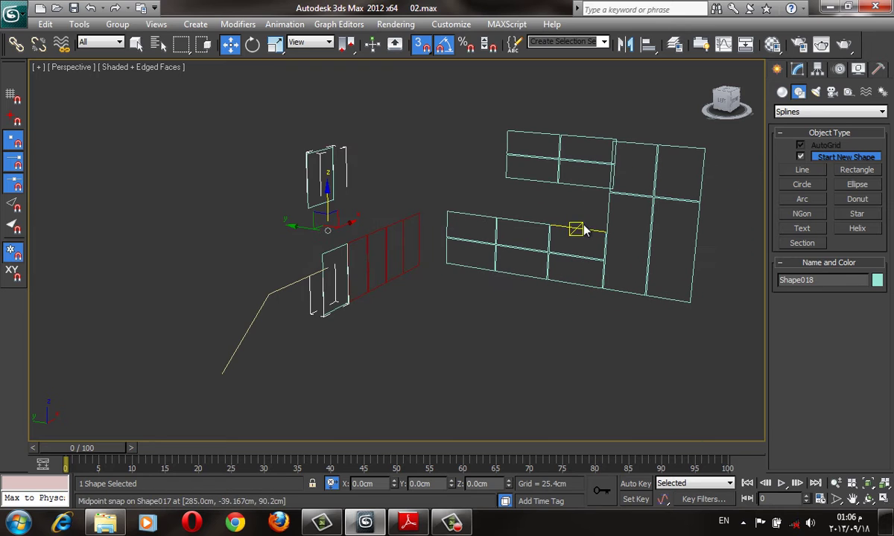
pyautogui.click(576, 230)
pyautogui.press('F3')
pyautogui.click(797, 69)
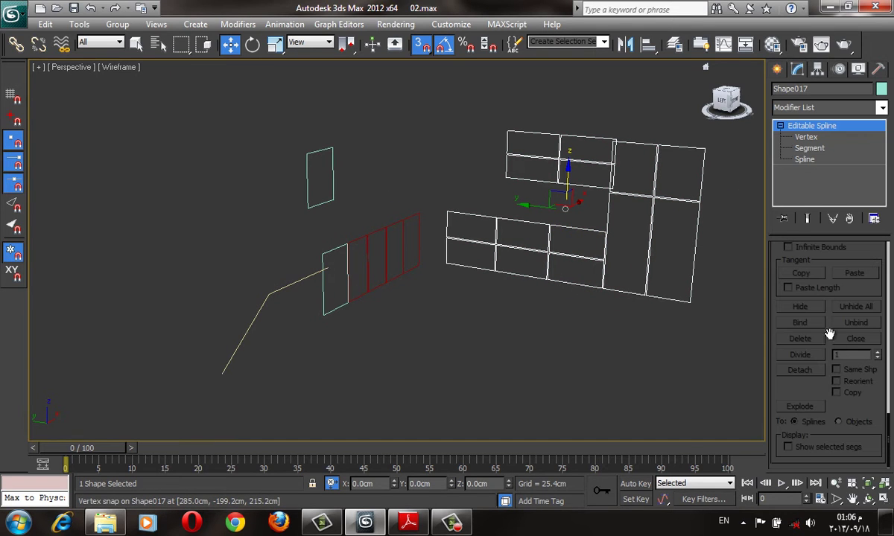
pyautogui.scroll(-3, 818, 388)
pyautogui.scroll(-3, 818, 383)
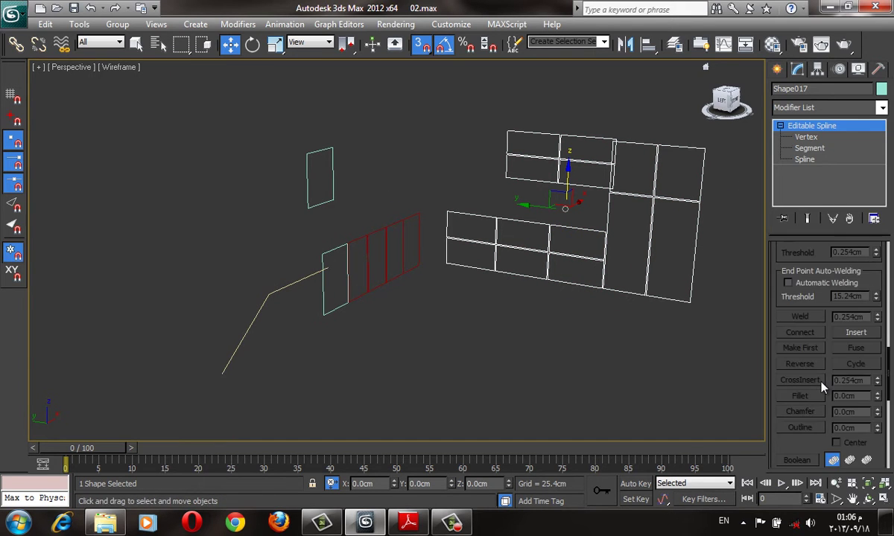
pyautogui.scroll(-3, 819, 381)
pyautogui.scroll(3, 819, 379)
pyautogui.press('F3')
# - Apply an Extrude modifier to Shape017 from the Modifier List
pyautogui.click(800, 318)
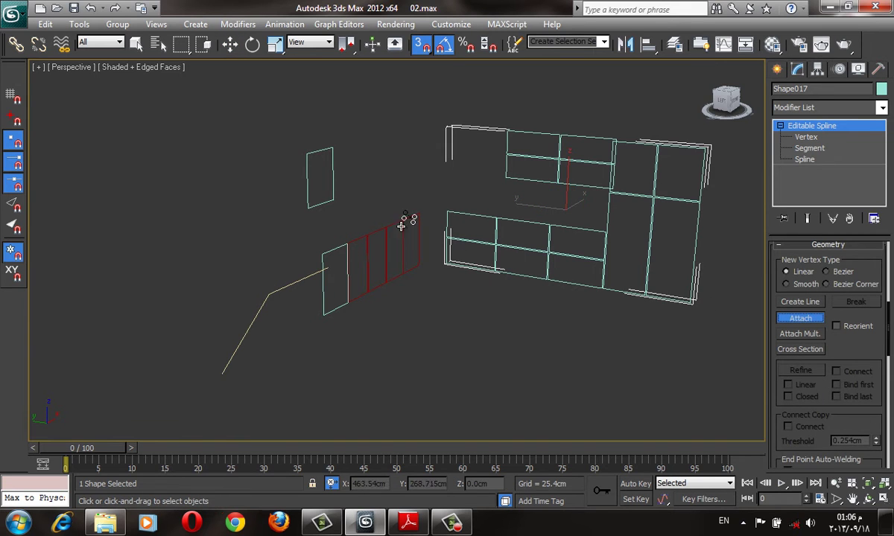
pyautogui.click(826, 108)
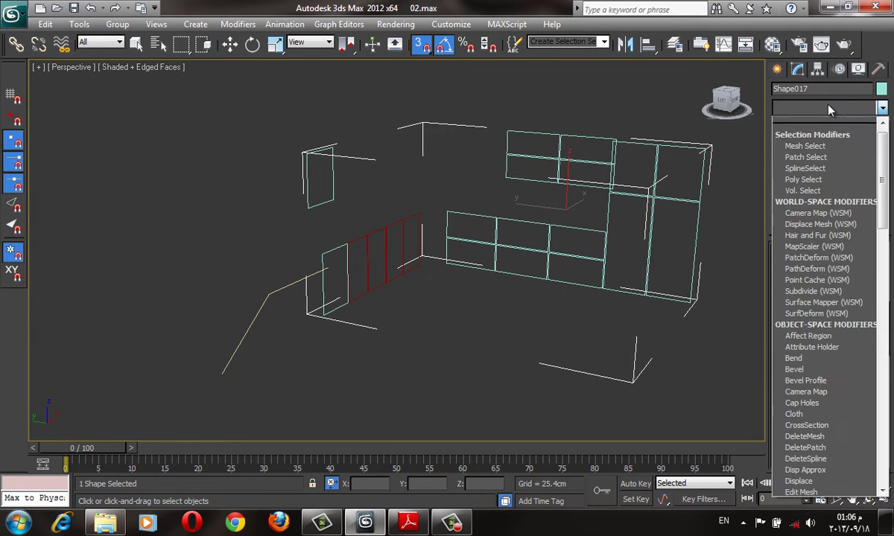
pyautogui.press('e')
pyautogui.click(798, 145)
pyautogui.press('F3')
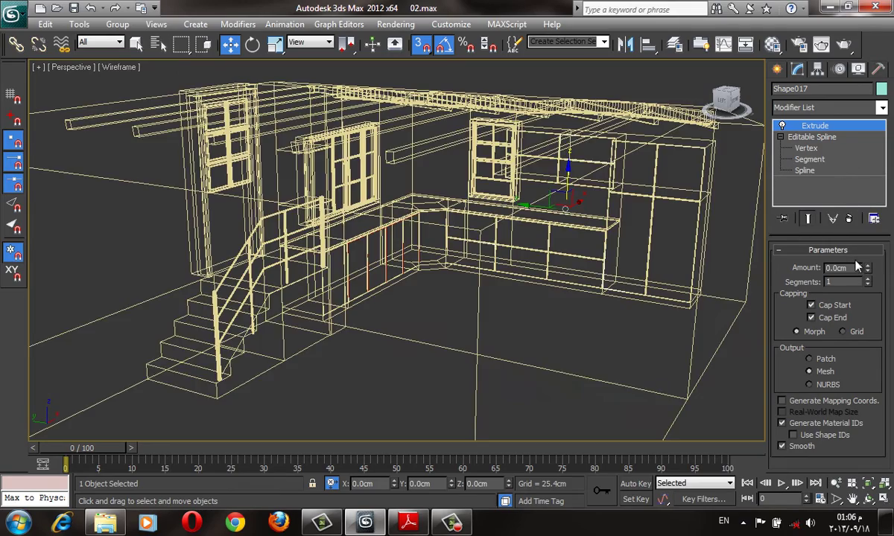
# - Test the Extrude amount on Shape017, then undo an accidental deletion of the shape
pyautogui.press('F3')
pyautogui.press('F3')
pyautogui.scroll(3, 467, 237)
pyautogui.keyDown('alt'); pyautogui.moveTo(467, 237); pyautogui.dragTo(429, 246, button='middle'); pyautogui.keyUp('alt')
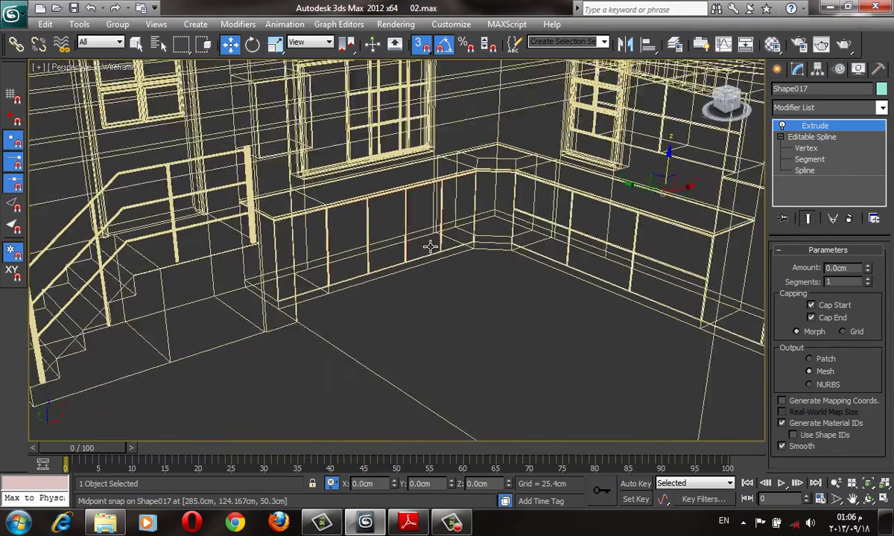
pyautogui.moveTo(867, 268); pyautogui.dragTo(859, 219)
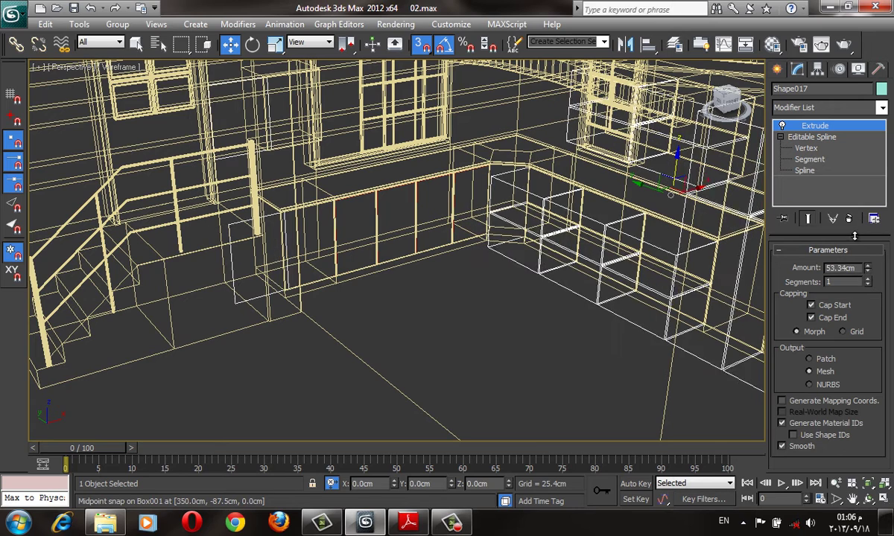
pyautogui.rightClick(858, 219)
pyautogui.press('F3')
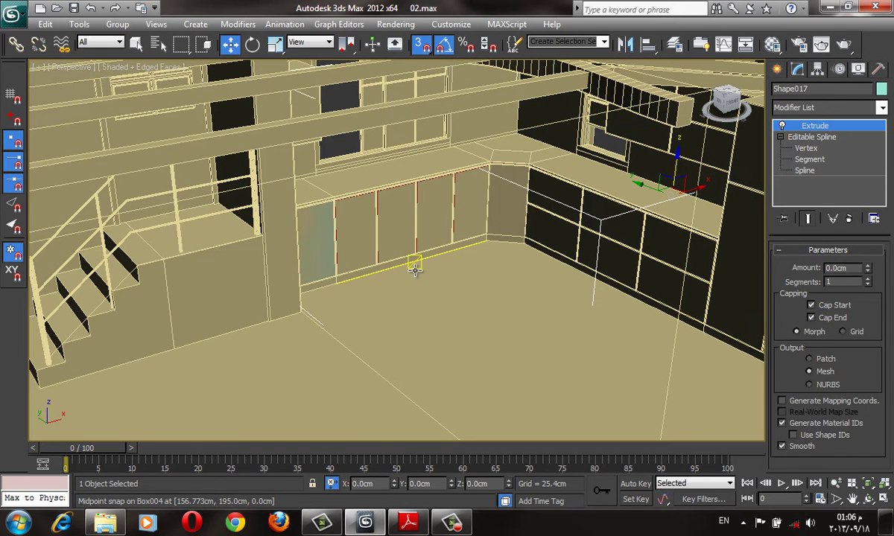
pyautogui.press('Delete')
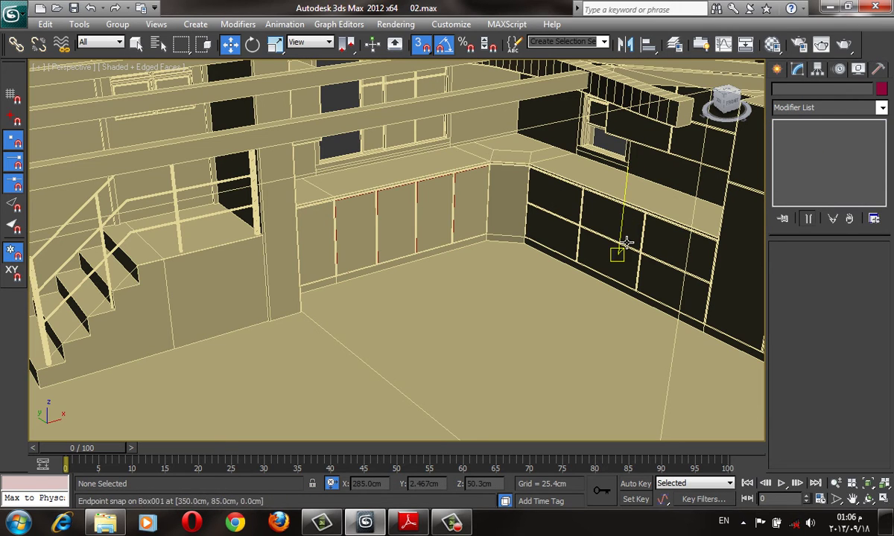
pyautogui.hotkey('ctrl', 'z')
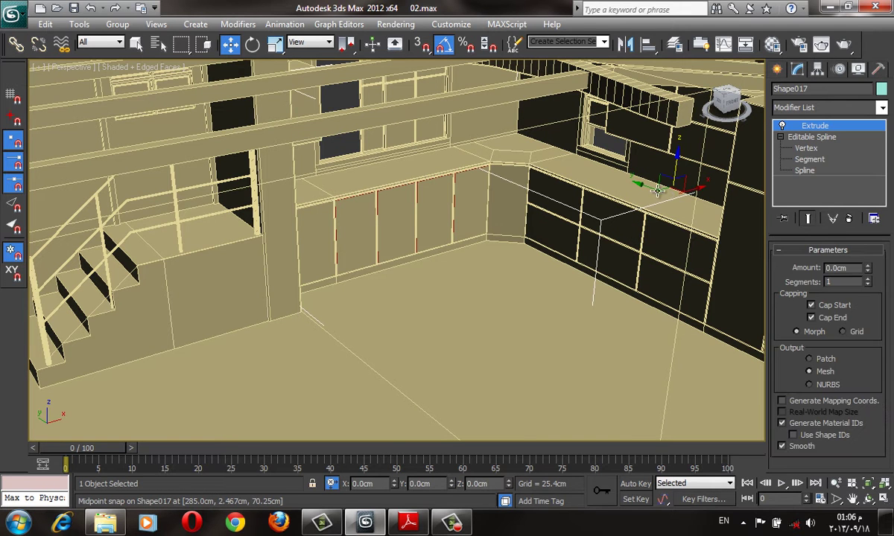
# - Remove Shape017's Extrude modifier, orbit to face the wall cabinets, and switch to the reference PDF
pyautogui.click(849, 219)
pyautogui.press('F3')
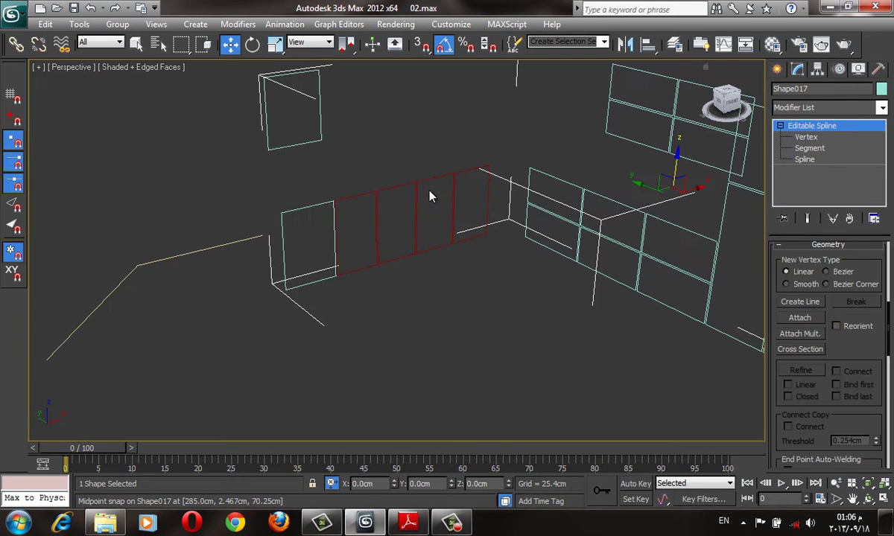
pyautogui.hotkey('ctrl', 'z')
pyautogui.press('F3')
pyautogui.click(337, 255)
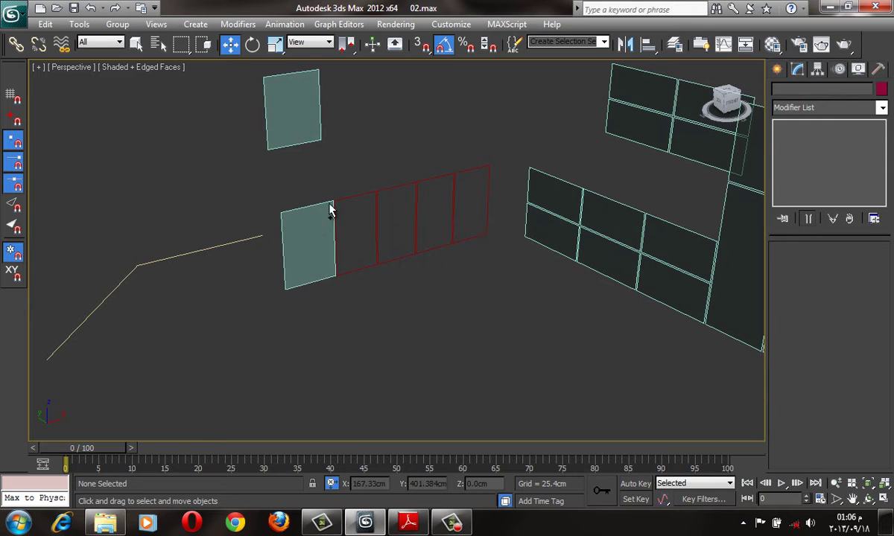
pyautogui.hotkey('ctrl', 'z')
pyautogui.hotkey('ctrl', 'z')
pyautogui.press('F3')
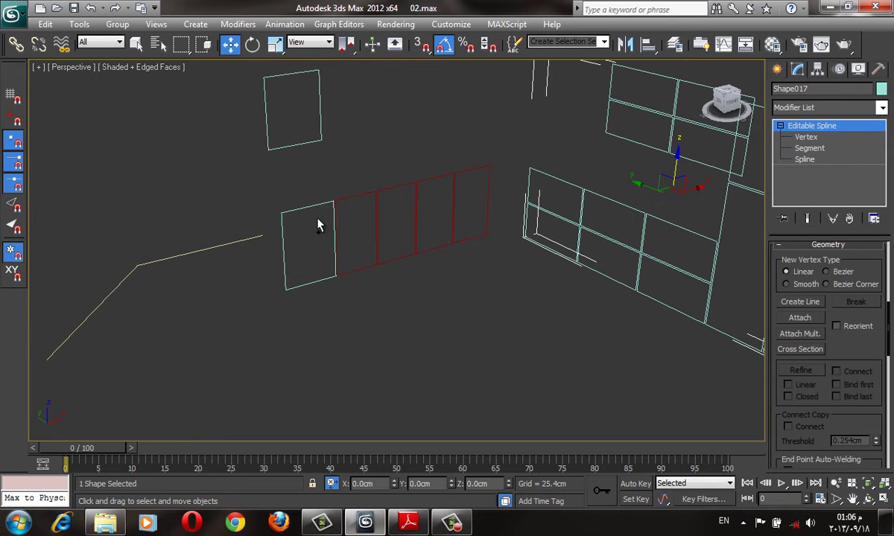
pyautogui.moveTo(319, 236)
pyautogui.keyDown('alt'); pyautogui.mouseDown(button='middle')
pyautogui.moveTo(523, 179)
pyautogui.moveTo(539, 200)
pyautogui.moveTo(438, 243)
pyautogui.moveTo(743, 201)
pyautogui.mouseUp(button='middle'); pyautogui.keyUp('alt')
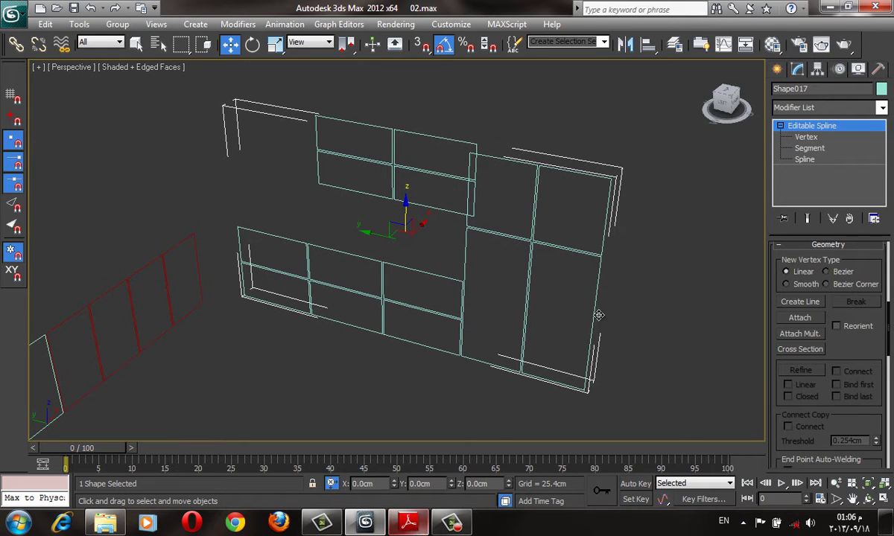
pyautogui.click(408, 522)
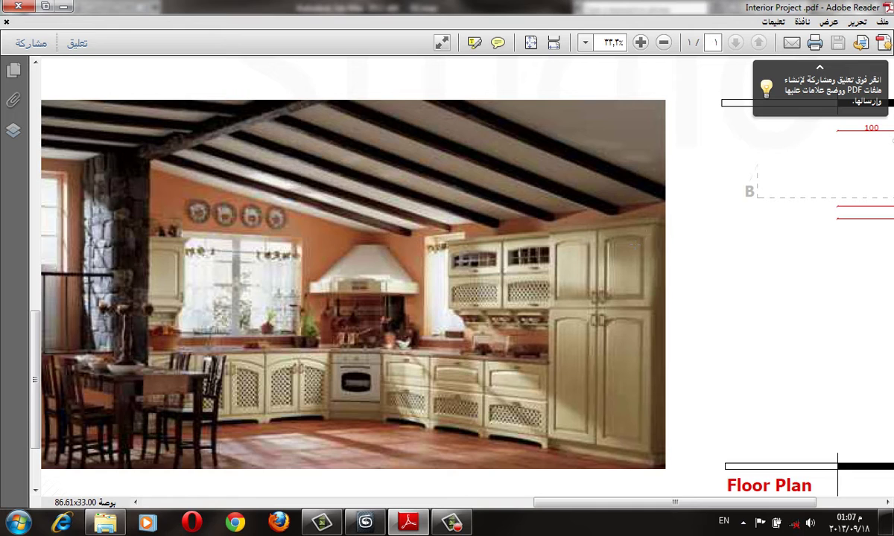
# - Zoom into the Interior Project.pdf photo and pan to the oven and arched lattice lower doors
pyautogui.keyDown('ctrl'); pyautogui.scroll(2, 650, 299); pyautogui.keyUp('ctrl')
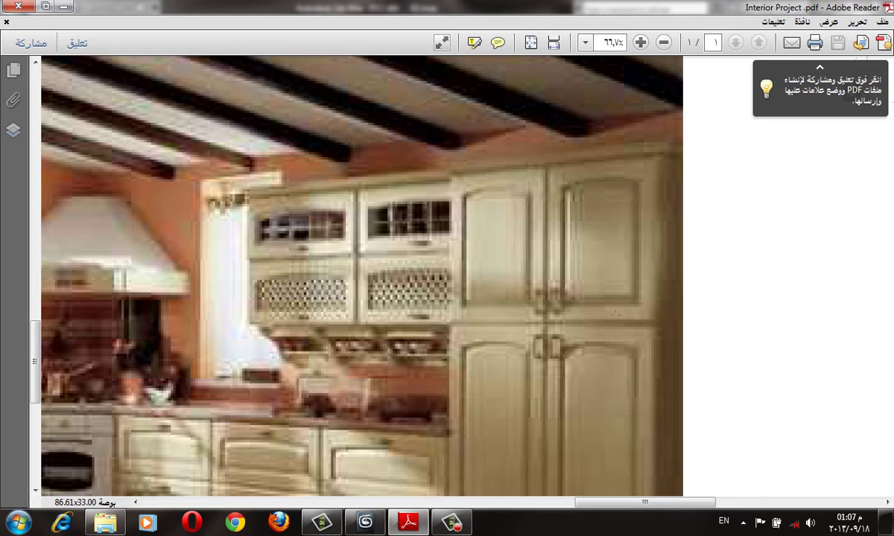
pyautogui.keyDown('ctrl'); pyautogui.scroll(2, 634, 181); pyautogui.keyUp('ctrl')
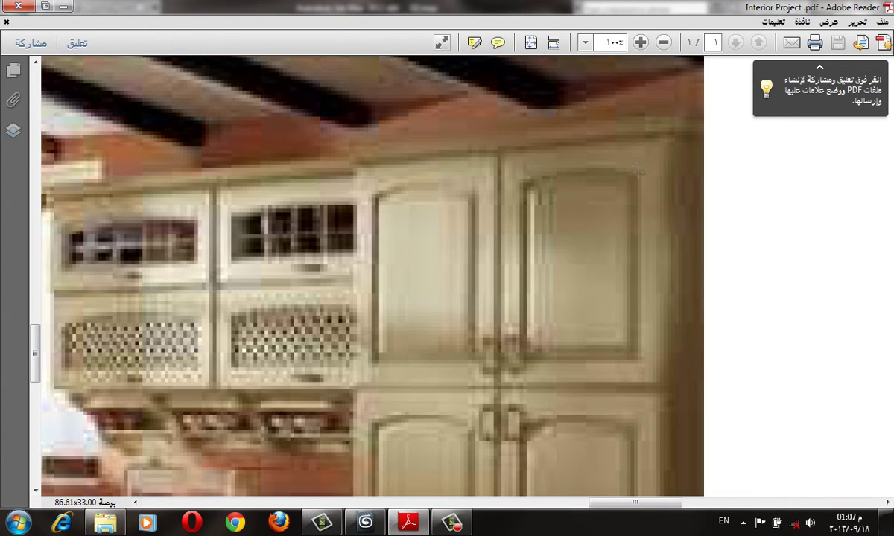
pyautogui.moveTo(388, 326)
pyautogui.mouseDown()
pyautogui.moveTo(509, 199)
pyautogui.moveTo(579, 144)
pyautogui.mouseUp()
pyautogui.moveTo(300, 374)
pyautogui.mouseDown()
pyautogui.moveTo(409, 256)
pyautogui.moveTo(649, 228)
pyautogui.mouseUp()
pyautogui.moveTo(298, 231); pyautogui.dragTo(328, 233)
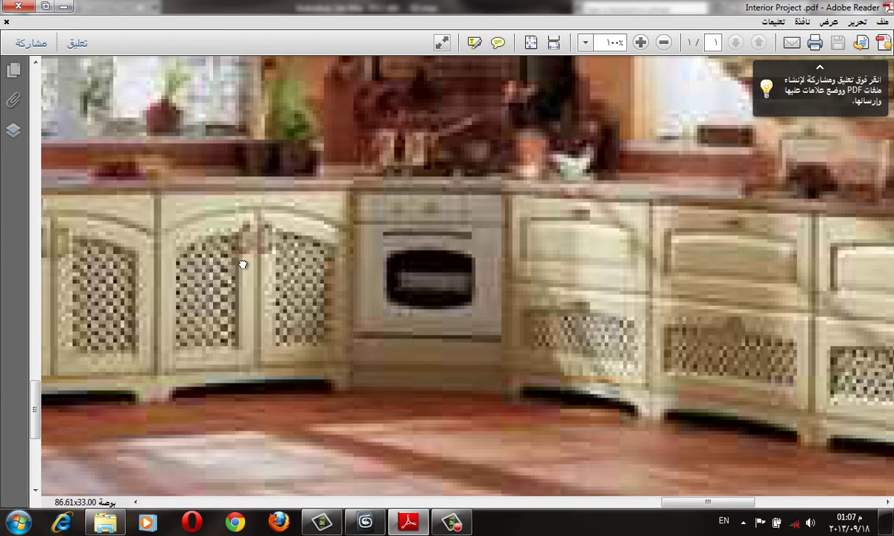
pyautogui.moveTo(243, 265); pyautogui.dragTo(350, 264)
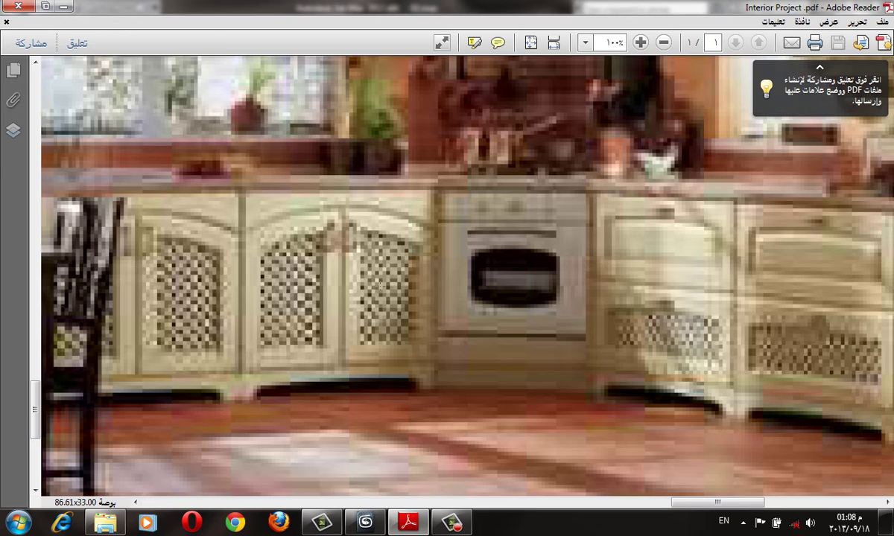
# - At Spline level, test the Outline on all splines with a cleared value, then undo it
pyautogui.click(365, 522)
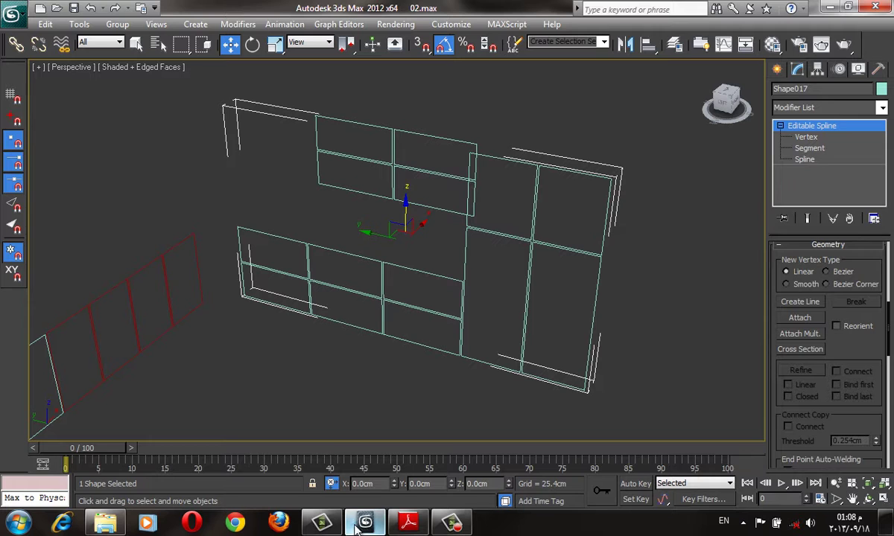
pyautogui.click(805, 159)
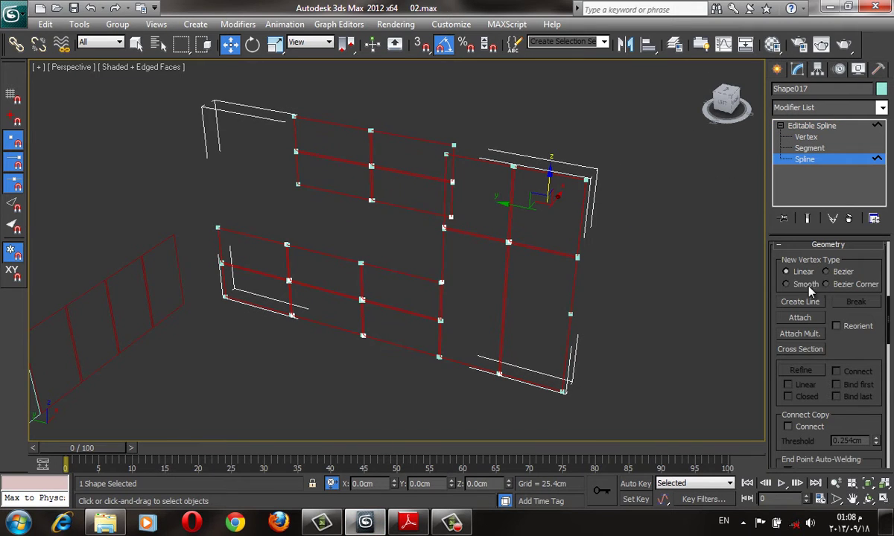
pyautogui.scroll(-3, 804, 324)
pyautogui.scroll(-3, 846, 310)
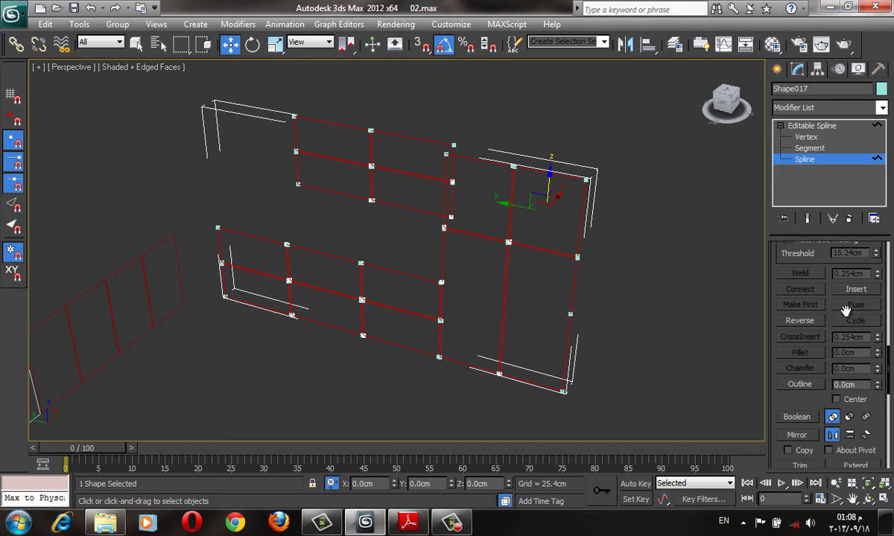
pyautogui.doubleClick(859, 384)
pyautogui.press('BackSpace')
pyautogui.press('Return')
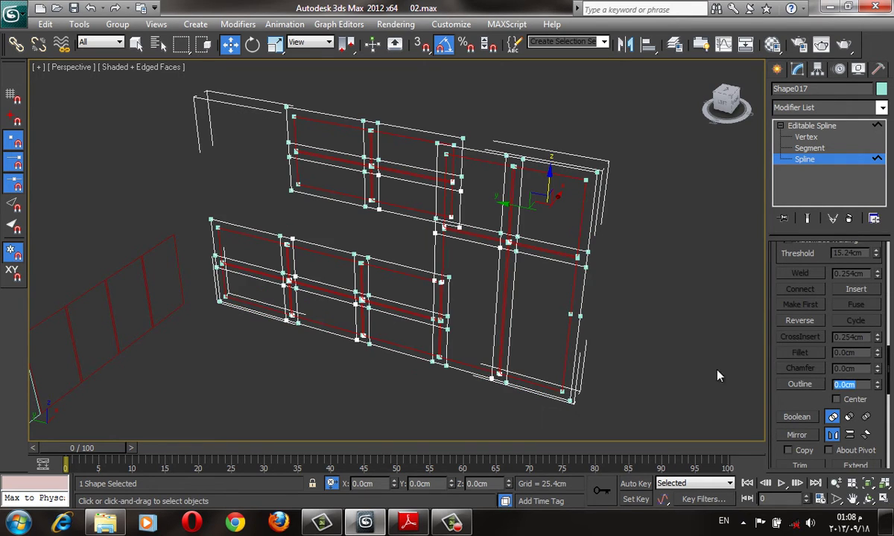
pyautogui.hotkey('shift', 'z')
pyautogui.hotkey('ctrl', 'z')
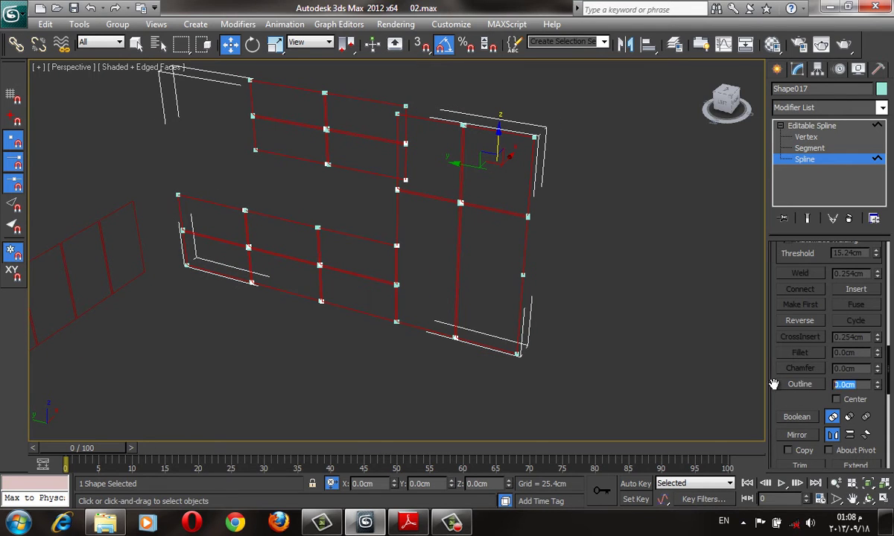
# - Try an Outline of -9 and an interactive outline drag, undoing both
pyautogui.write('-9')
pyautogui.press('Return')
pyautogui.hotkey('ctrl', 'z')
pyautogui.hotkey('shift', 'z')
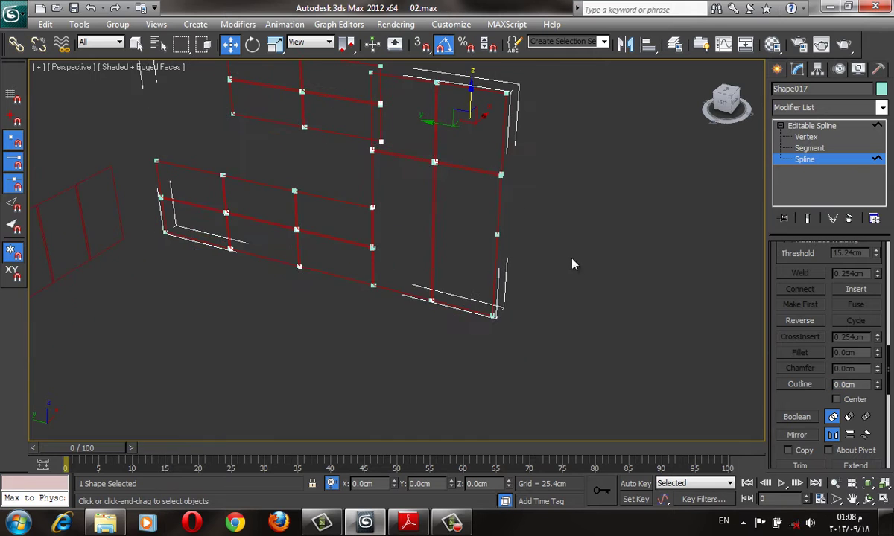
pyautogui.hotkey('shift', 'z')
pyautogui.click(799, 383)
pyautogui.moveTo(598, 153); pyautogui.dragTo(598, 155)
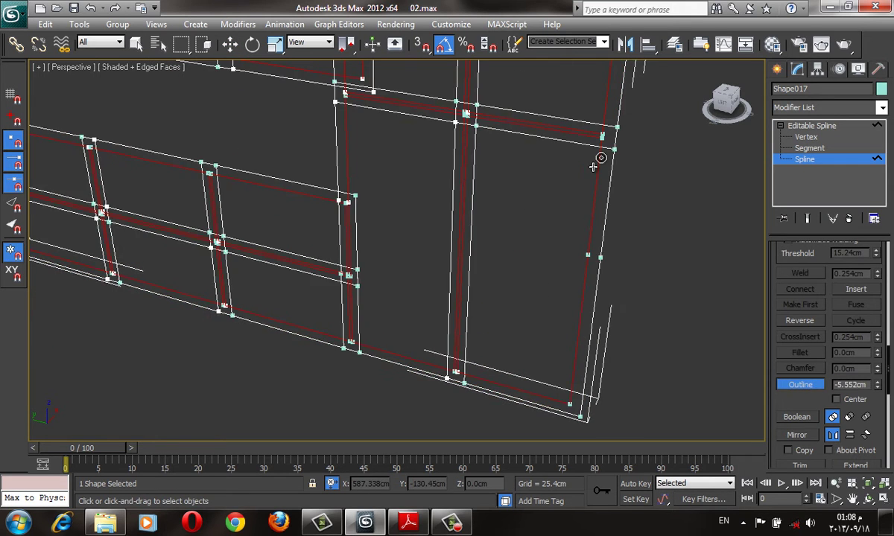
pyautogui.rightClick(598, 145)
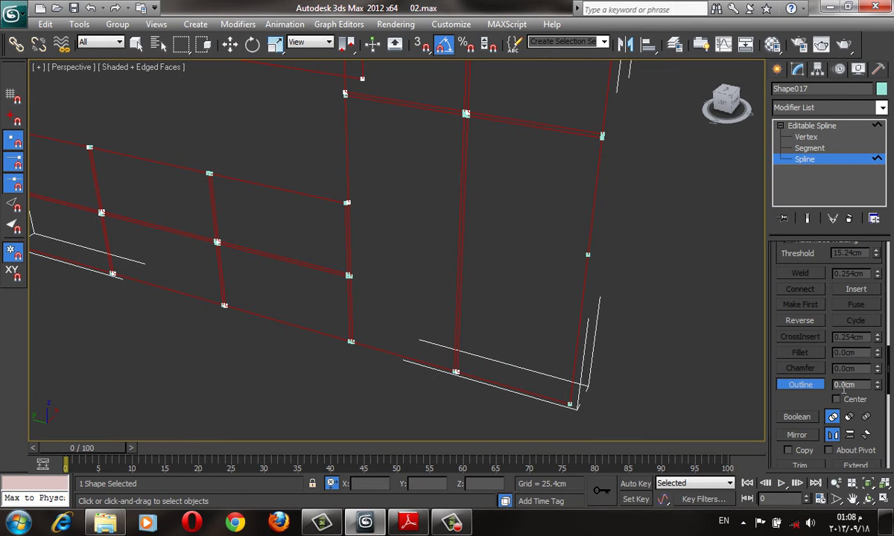
# - Apply the inset Outline value to every cabinet frame at once
pyautogui.hotkey('shift', 'z')
pyautogui.hotkey('shift', 'z')
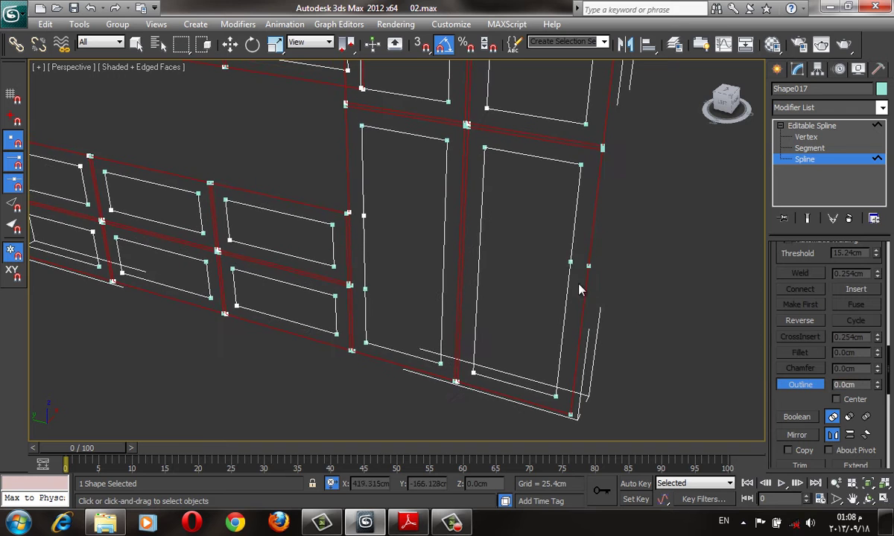
pyautogui.hotkey('shift', 'z')
pyautogui.hotkey('shift', 'z')
pyautogui.hotkey('shift', 'z')
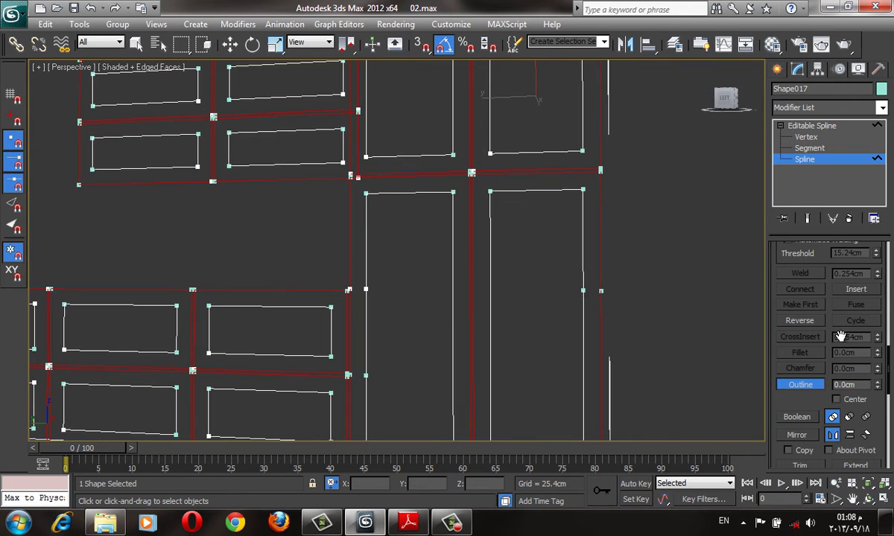
pyautogui.hotkey('shift', 'z')
pyautogui.doubleClick(866, 382)
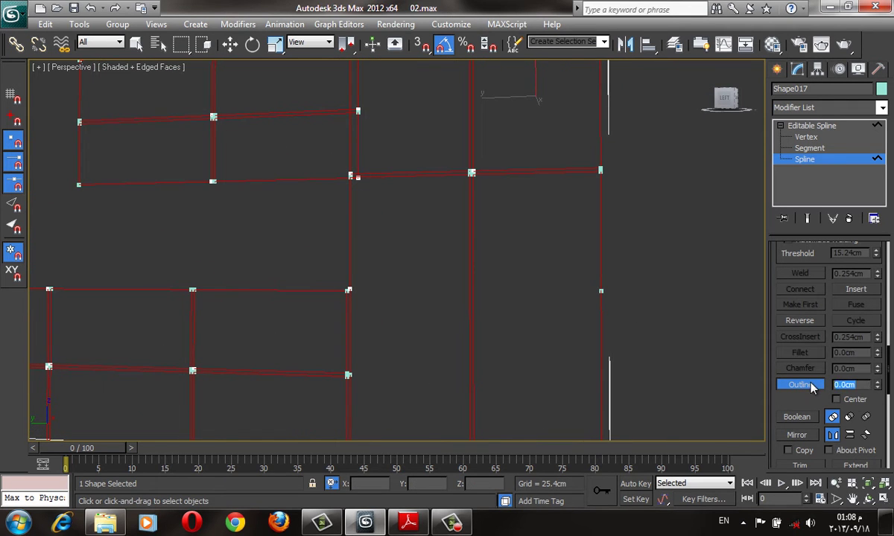
pyautogui.press('Return')
# - Pan across the cabinets to inspect the new inner door panels, then deselect the splines
pyautogui.moveTo(708, 312); pyautogui.dragTo(819, 324, button='middle')
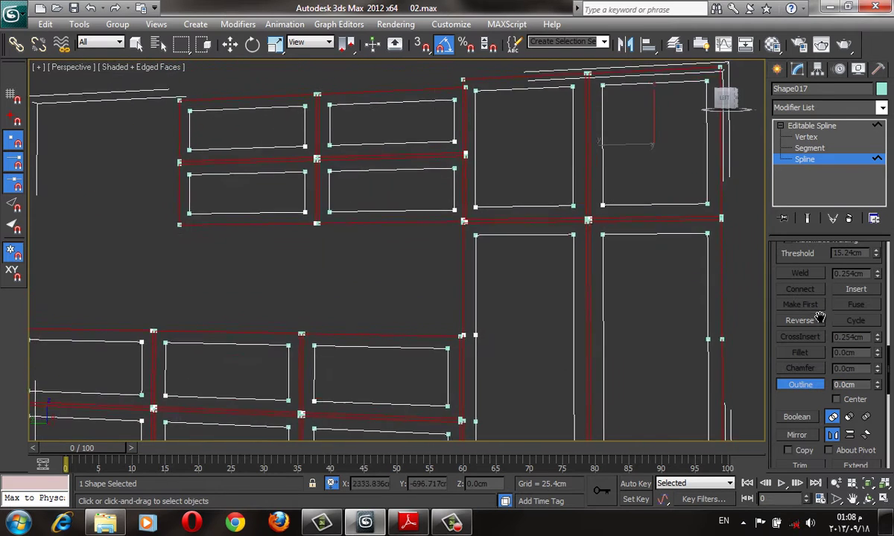
pyautogui.moveTo(491, 155); pyautogui.dragTo(572, 124, button='middle')
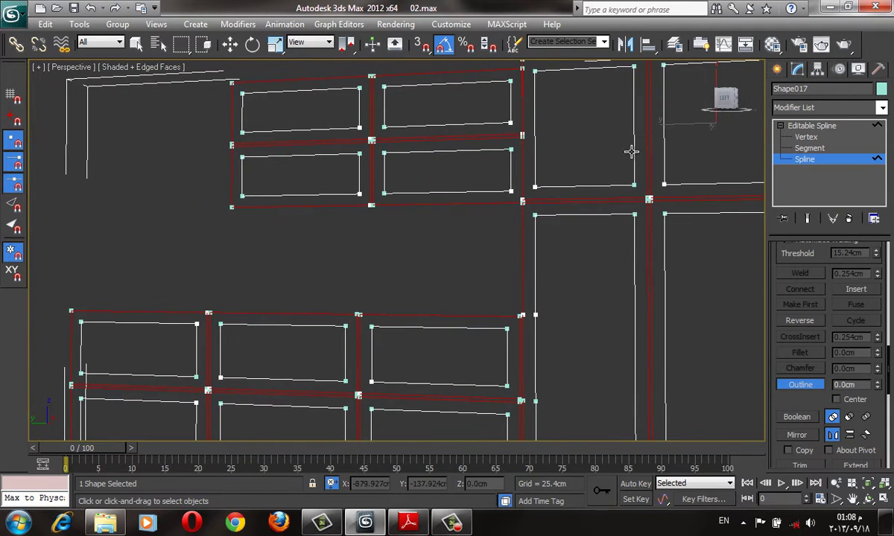
pyautogui.click(726, 259)
pyautogui.moveTo(727, 259); pyautogui.dragTo(635, 259, button='middle')
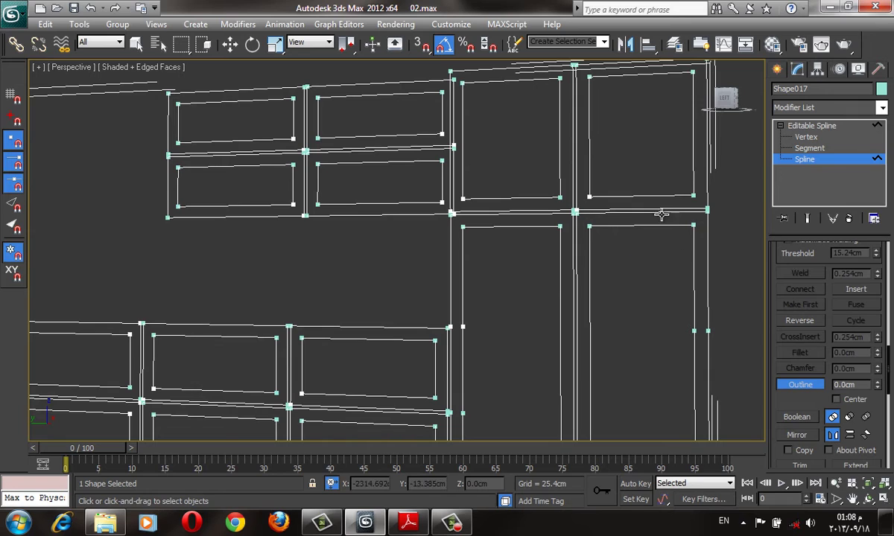
pyautogui.click(826, 148)
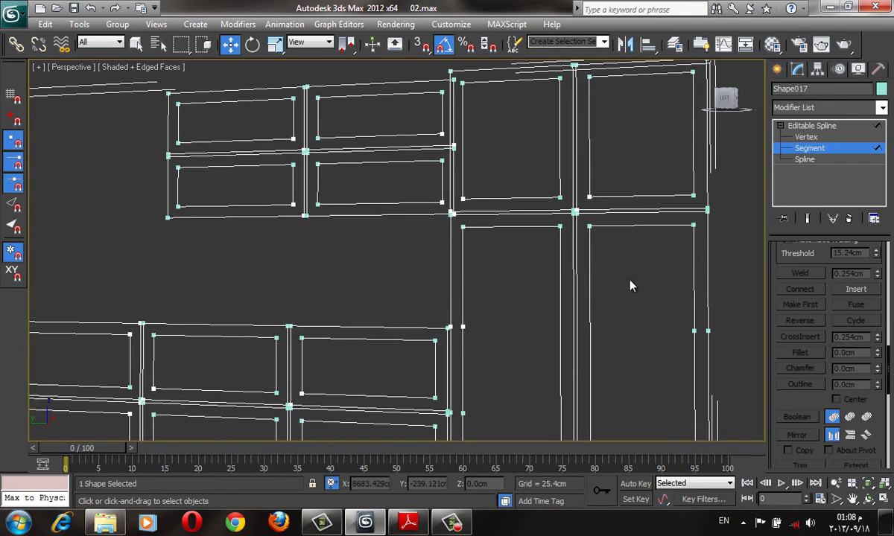
pyautogui.moveTo(658, 309); pyautogui.dragTo(576, 213, button='middle')
pyautogui.scroll(3, 576, 213)
pyautogui.moveTo(655, 289); pyautogui.dragTo(383, 264, button='middle')
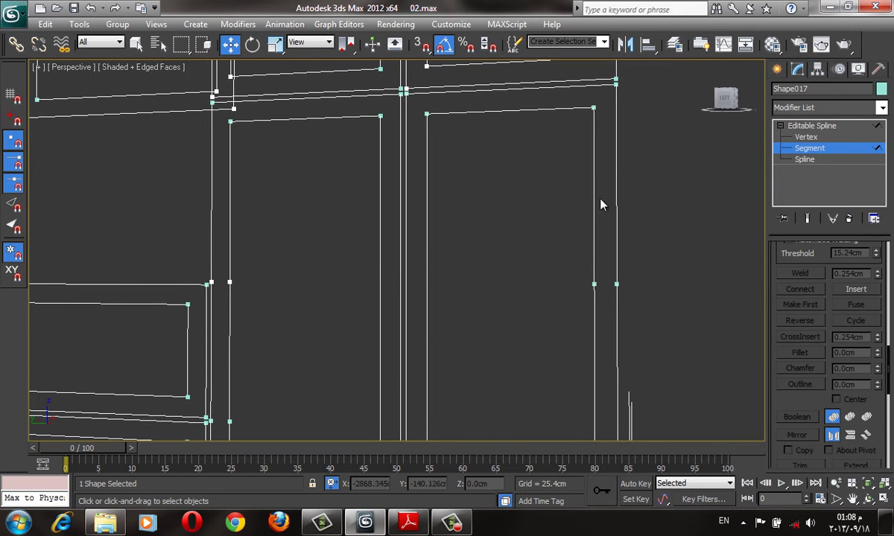
pyautogui.press('1')
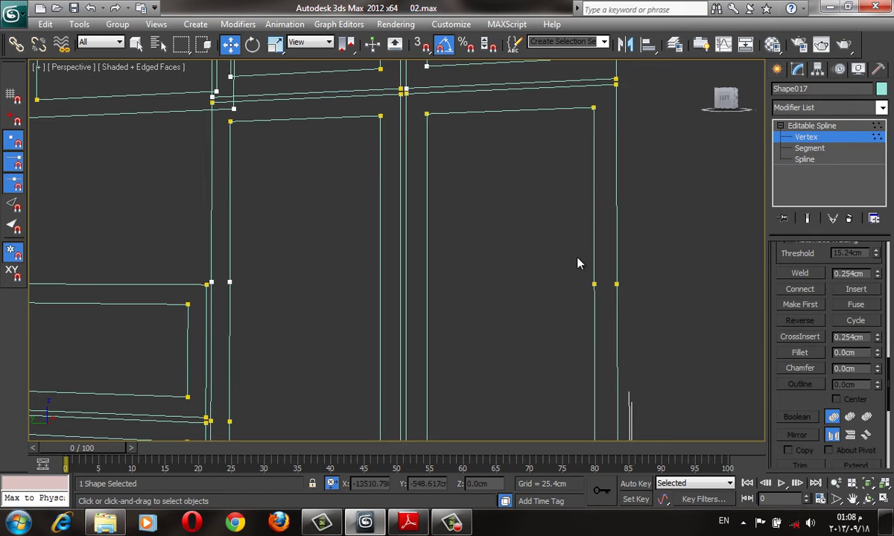
pyautogui.click(616, 284)
pyautogui.click(680, 353)
pyautogui.click(210, 284)
pyautogui.click(214, 284)
pyautogui.moveTo(214, 283)
pyautogui.mouseDown(button='middle')
pyautogui.moveTo(265, 335)
pyautogui.moveTo(415, 271)
pyautogui.mouseUp(button='middle')
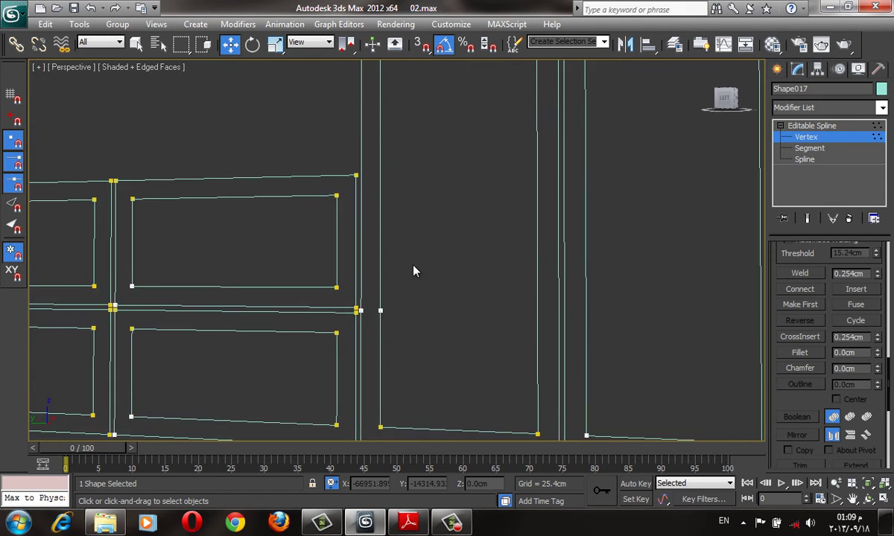
pyautogui.scroll(2, 415, 271)
pyautogui.click(342, 333)
pyautogui.click(376, 331)
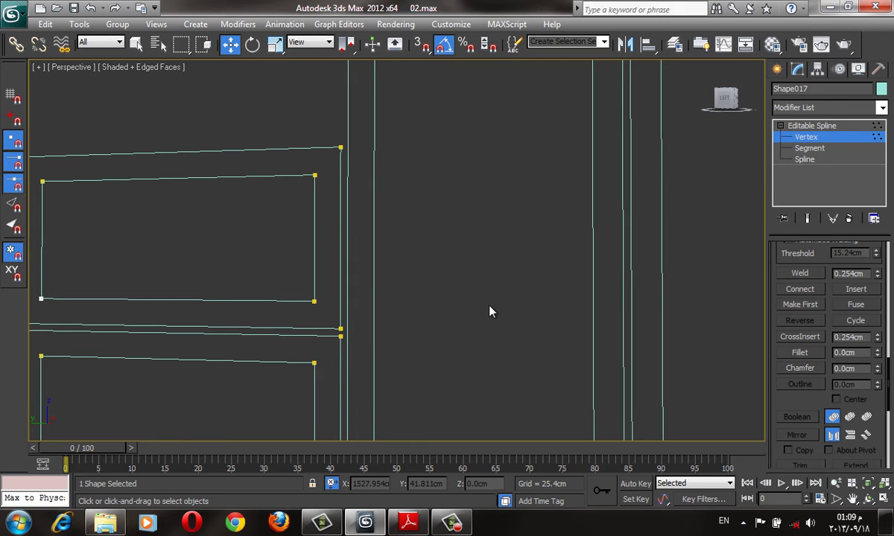
pyautogui.scroll(-5, 489, 311)
pyautogui.moveTo(526, 237)
pyautogui.keyDown('alt'); pyautogui.mouseDown(button='middle')
pyautogui.moveTo(349, 294)
pyautogui.moveTo(463, 253)
pyautogui.moveTo(471, 288)
pyautogui.moveTo(324, 301)
pyautogui.moveTo(687, 133)
pyautogui.moveTo(587, 191)
pyautogui.moveTo(300, 285)
pyautogui.moveTo(646, 224)
pyautogui.moveTo(634, 209)
pyautogui.moveTo(625, 249)
pyautogui.moveTo(453, 326)
pyautogui.moveTo(522, 303)
pyautogui.moveTo(553, 252)
pyautogui.mouseUp(button='middle'); pyautogui.keyUp('alt')
pyautogui.scroll(5, 453, 325)
pyautogui.scroll(-2, 437, 304)
pyautogui.scroll(-3, 430, 323)
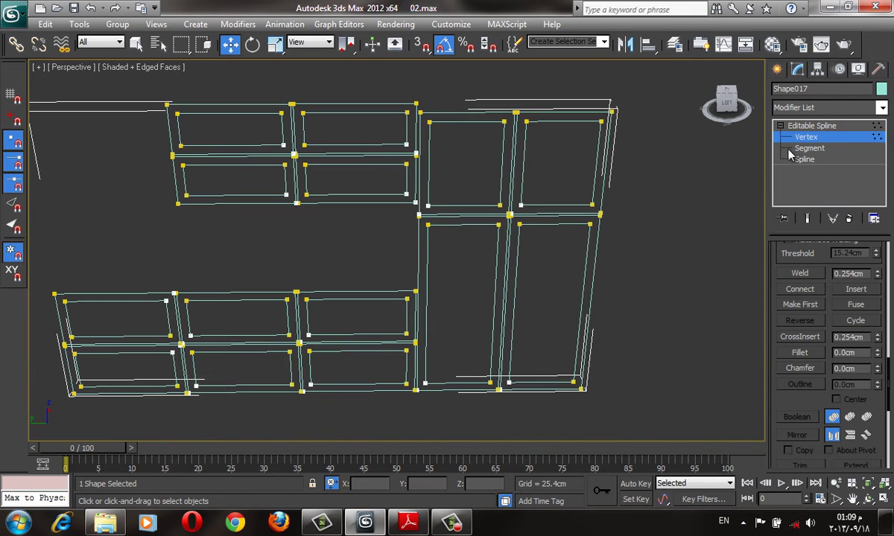
# - At Segment level, select the top segment of all 13 inner door panels
pyautogui.click(809, 147)
pyautogui.click(555, 221)
pyautogui.keyDown('ctrl'); pyautogui.click(544, 123); pyautogui.keyUp('ctrl')
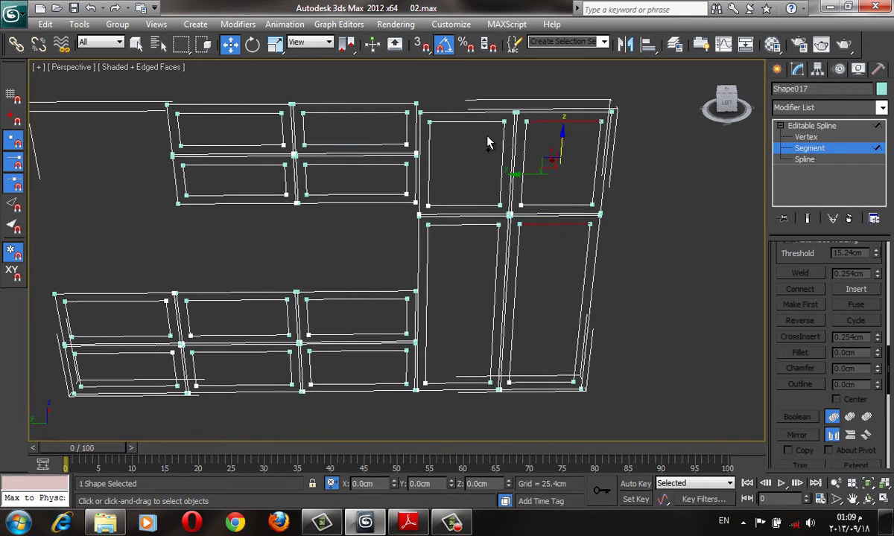
pyautogui.keyDown('ctrl'); pyautogui.click(469, 123); pyautogui.keyUp('ctrl')
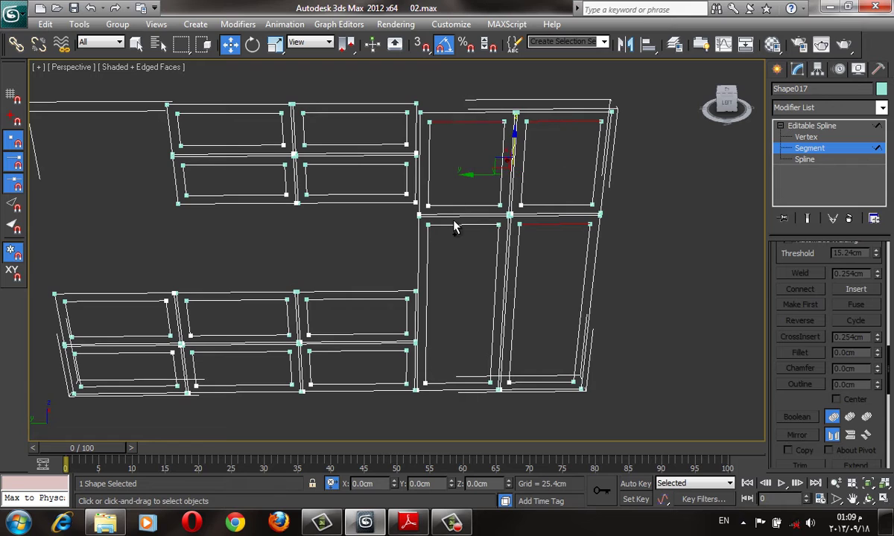
pyautogui.keyDown('ctrl'); pyautogui.click(377, 164); pyautogui.keyUp('ctrl')
pyautogui.keyDown('ctrl'); pyautogui.click(356, 299); pyautogui.keyUp('ctrl')
pyautogui.keyDown('ctrl'); pyautogui.click(339, 349); pyautogui.keyUp('ctrl')
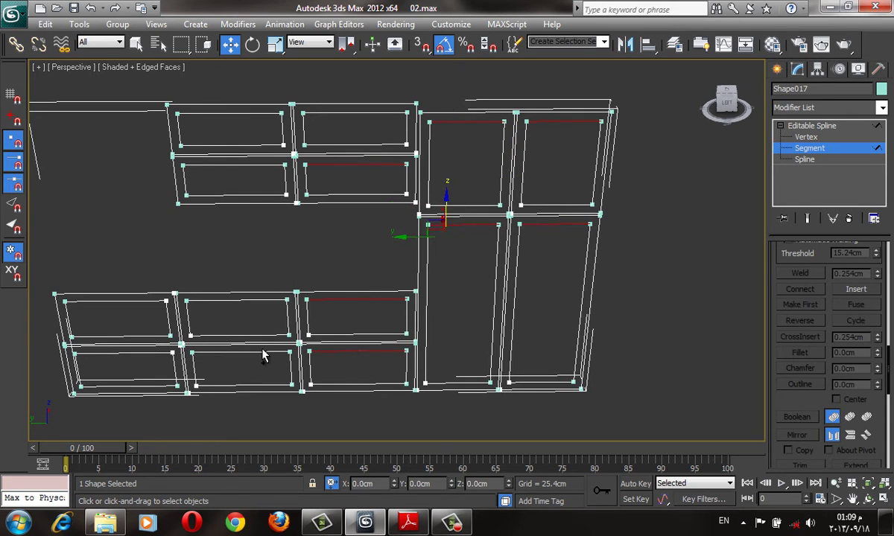
pyautogui.keyDown('ctrl'); pyautogui.click(263, 353); pyautogui.keyUp('ctrl')
pyautogui.keyDown('ctrl'); pyautogui.click(254, 301); pyautogui.keyUp('ctrl')
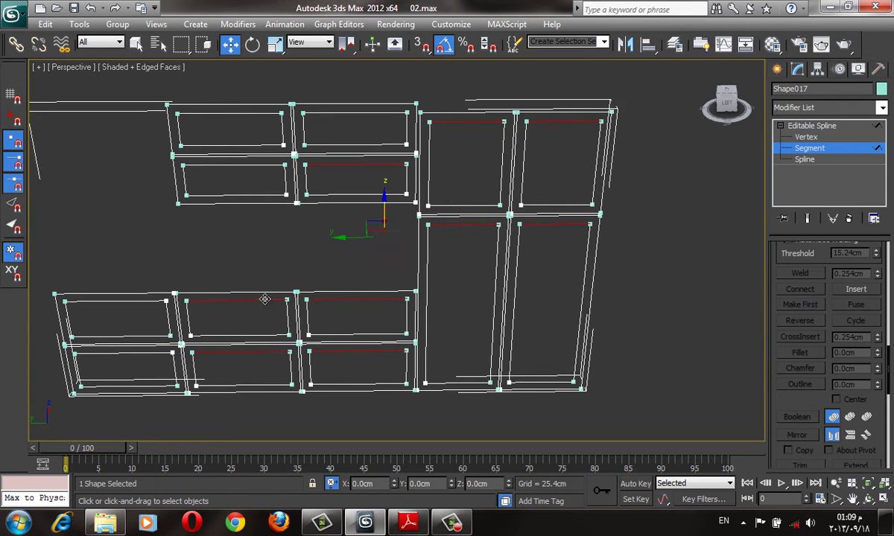
pyautogui.keyDown('ctrl'); pyautogui.click(269, 165); pyautogui.keyUp('ctrl')
pyautogui.keyDown('ctrl'); pyautogui.click(253, 113); pyautogui.keyUp('ctrl')
pyautogui.keyDown('ctrl'); pyautogui.click(308, 112); pyautogui.keyUp('ctrl')
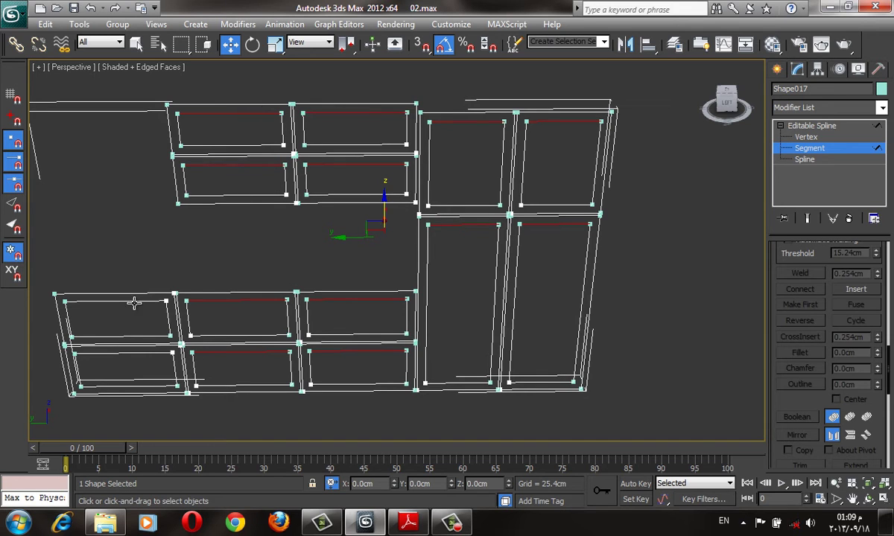
pyautogui.keyDown('ctrl'); pyautogui.click(134, 302); pyautogui.keyUp('ctrl')
pyautogui.keyDown('ctrl'); pyautogui.click(149, 352); pyautogui.keyUp('ctrl')
# - Divide the selected top segments at their midpoints, then undo the division
pyautogui.moveTo(821, 399)
pyautogui.mouseDown()
pyautogui.moveTo(816, 339)
pyautogui.moveTo(812, 405)
pyautogui.moveTo(809, 227)
pyautogui.mouseUp()
pyautogui.scroll(-1, 818, 349)
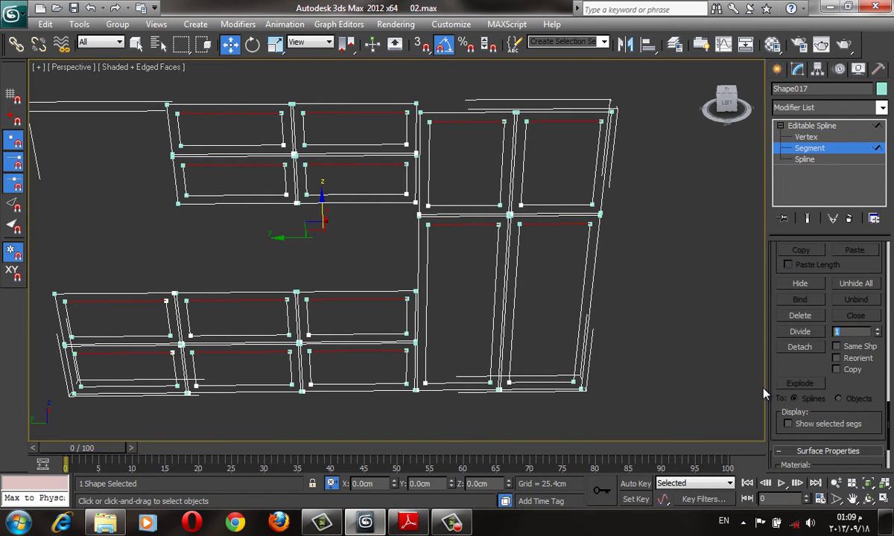
pyautogui.click(797, 332)
pyautogui.moveTo(611, 279); pyautogui.dragTo(580, 264, button='middle')
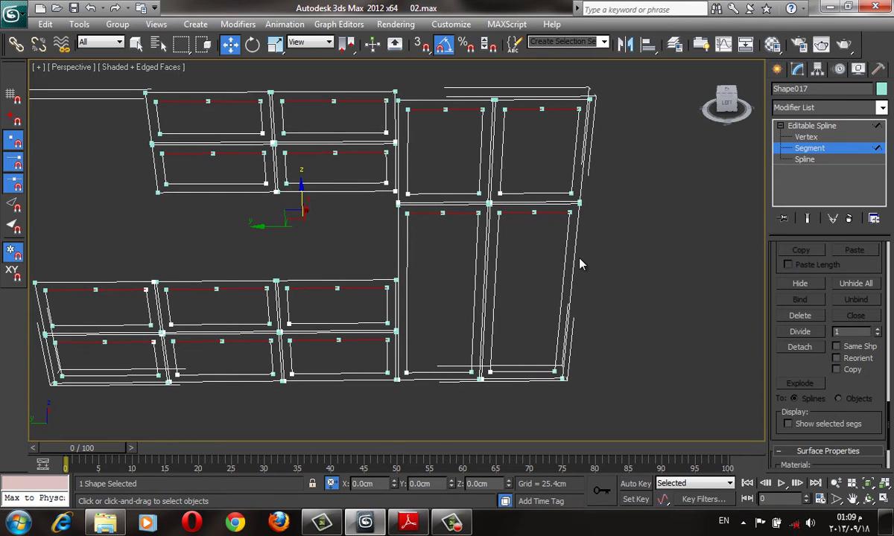
pyautogui.hotkey('ctrl', 'z')
# - Turn on snapping and Refine a vertex at the right panel's top midpoint
pyautogui.scroll(3, 800, 357)
pyautogui.scroll(3, 804, 350)
pyautogui.scroll(3, 808, 349)
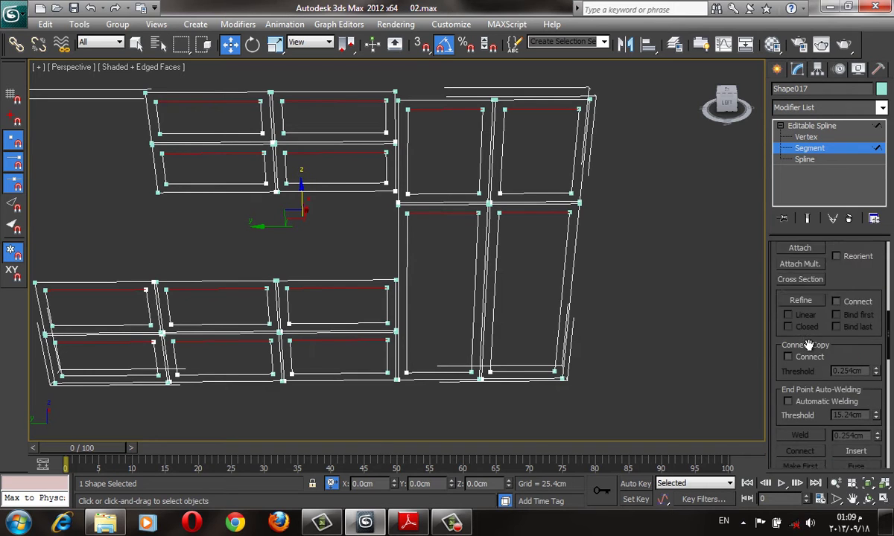
pyautogui.scroll(2, 809, 348)
pyautogui.press('s')
pyautogui.click(805, 344)
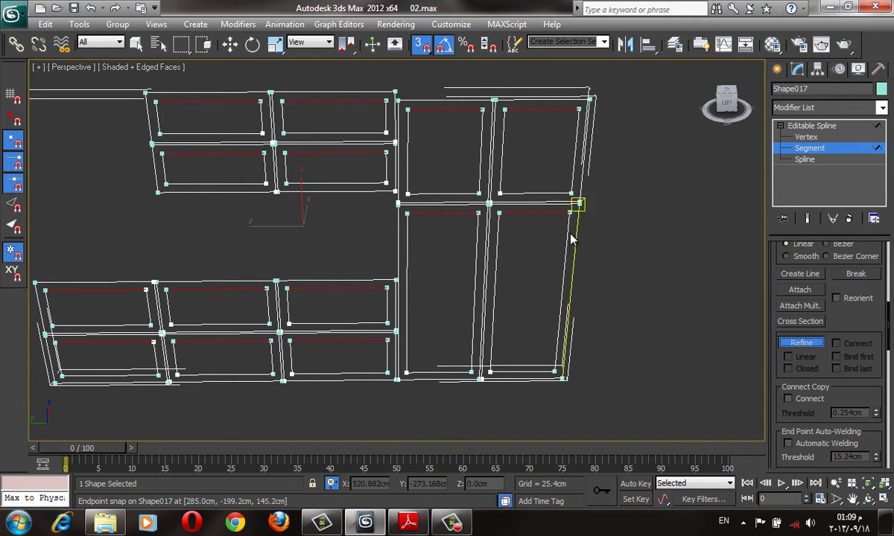
pyautogui.click(531, 215)
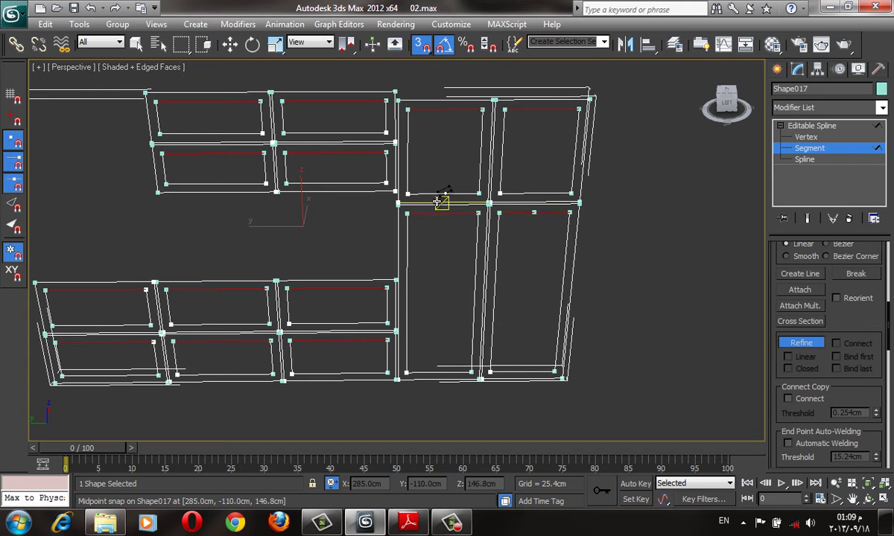
pyautogui.press('w')
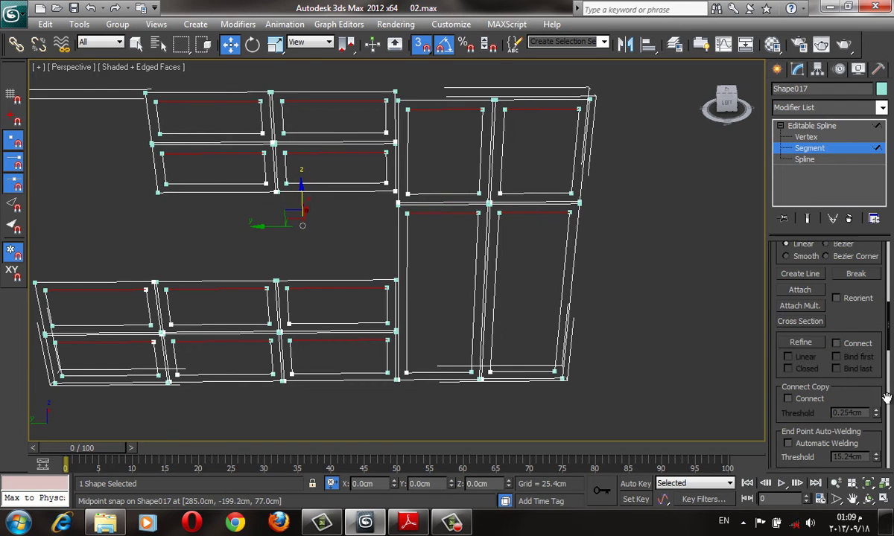
# - Divide every selected top segment once to add a midpoint vertex
pyautogui.scroll(-2, 827, 320)
pyautogui.scroll(-5, 830, 350)
pyautogui.scroll(-2, 835, 384)
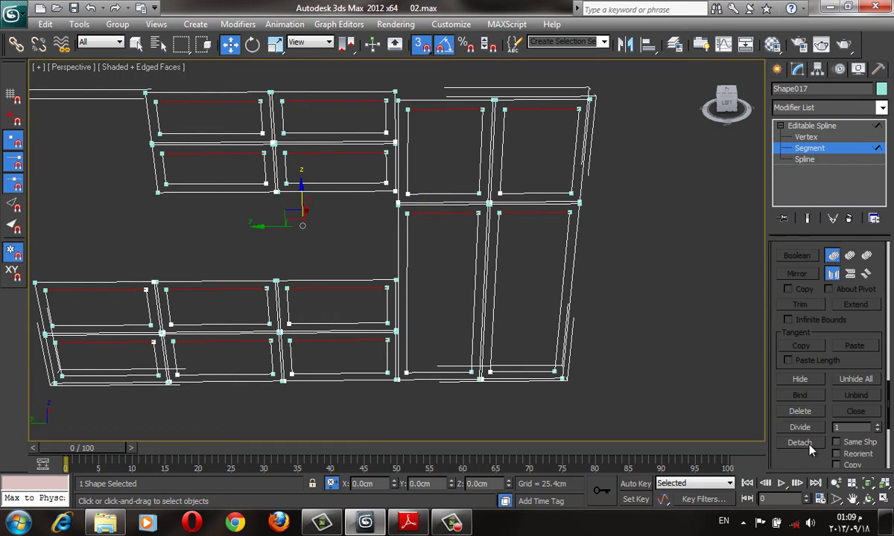
pyautogui.scroll(-5, 819, 417)
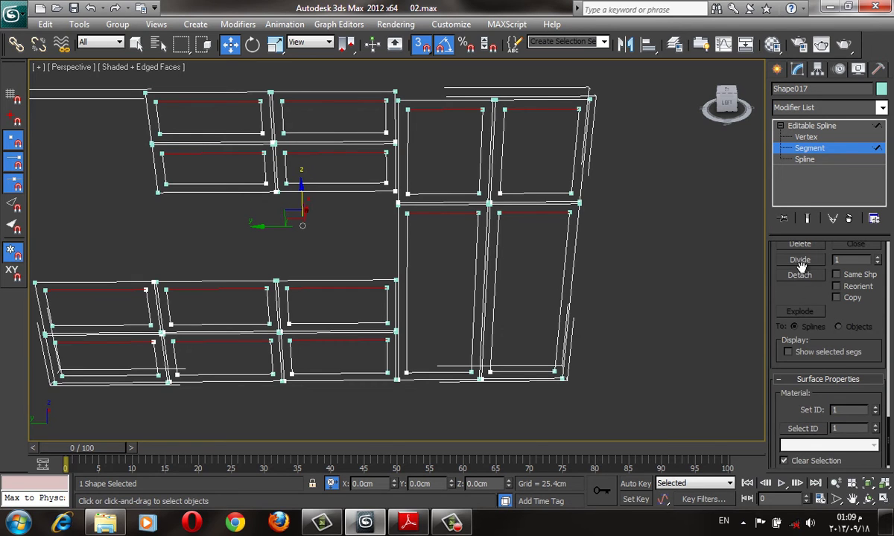
pyautogui.click(799, 260)
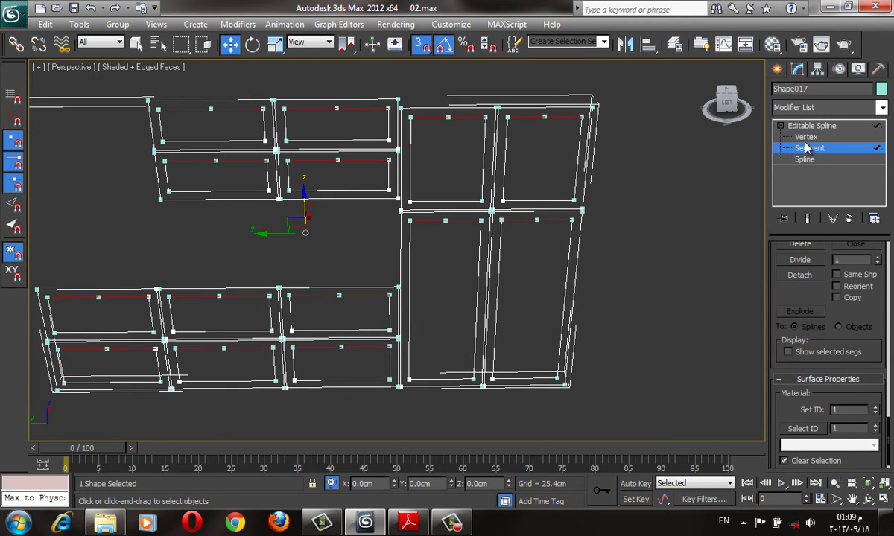
# - At Vertex level in a flat view, select the top corner vertices of the upper panels
pyautogui.click(805, 137)
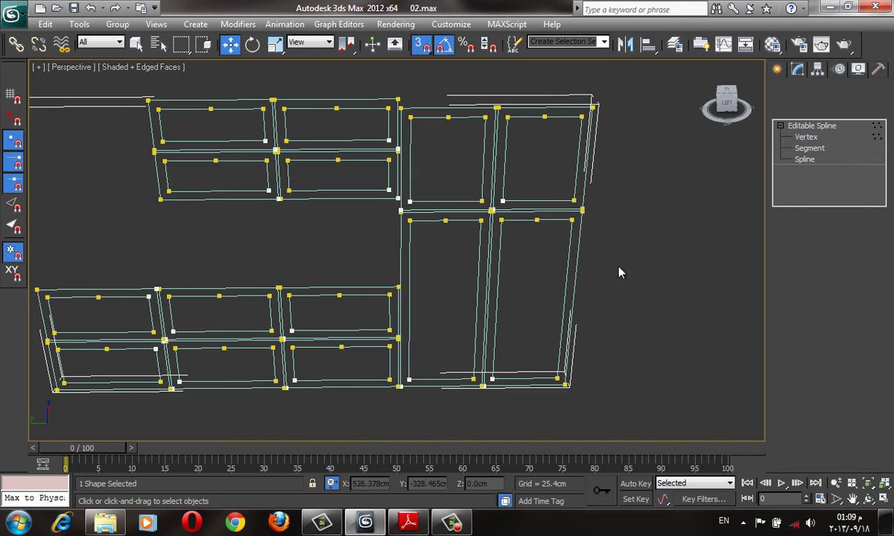
pyautogui.scroll(2, 555, 250)
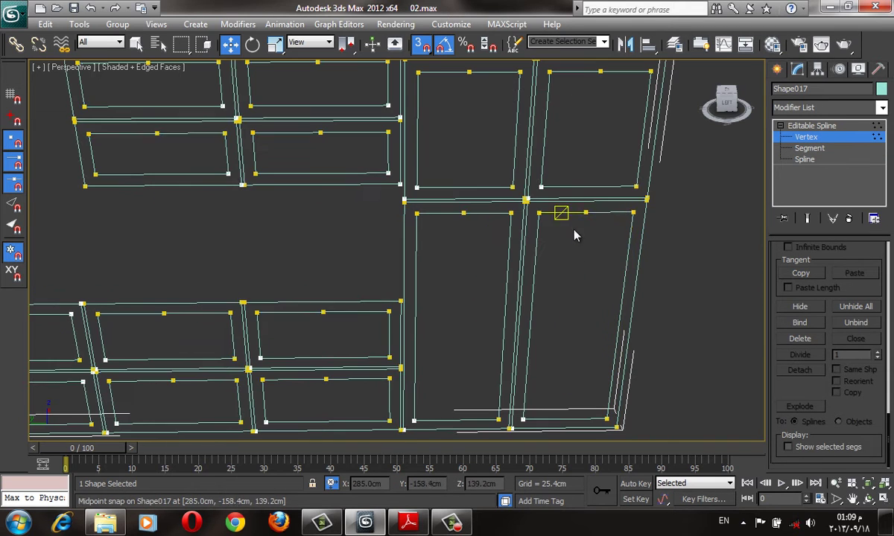
pyautogui.press('f')
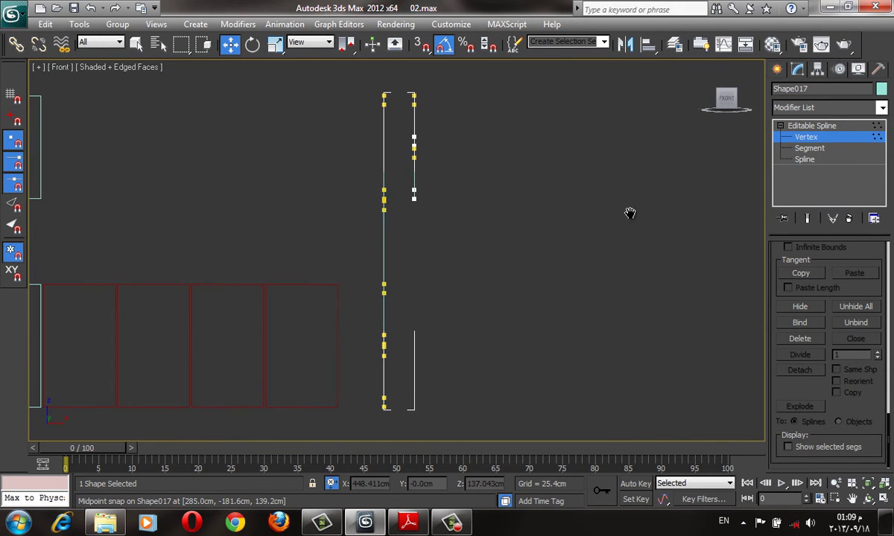
pyautogui.press('l')
pyautogui.click(576, 234)
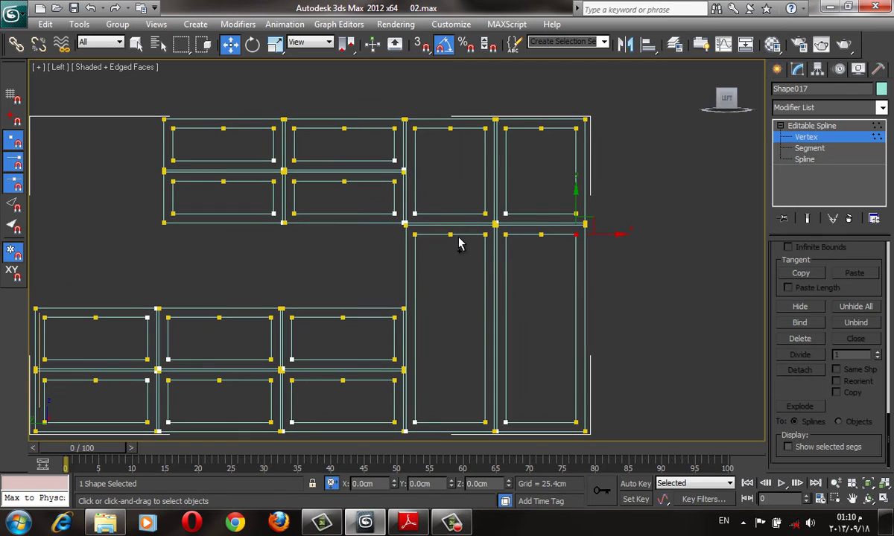
pyautogui.keyDown('ctrl'); pyautogui.click(414, 234); pyautogui.keyUp('ctrl')
pyautogui.keyDown('ctrl'); pyautogui.click(505, 234); pyautogui.keyUp('ctrl')
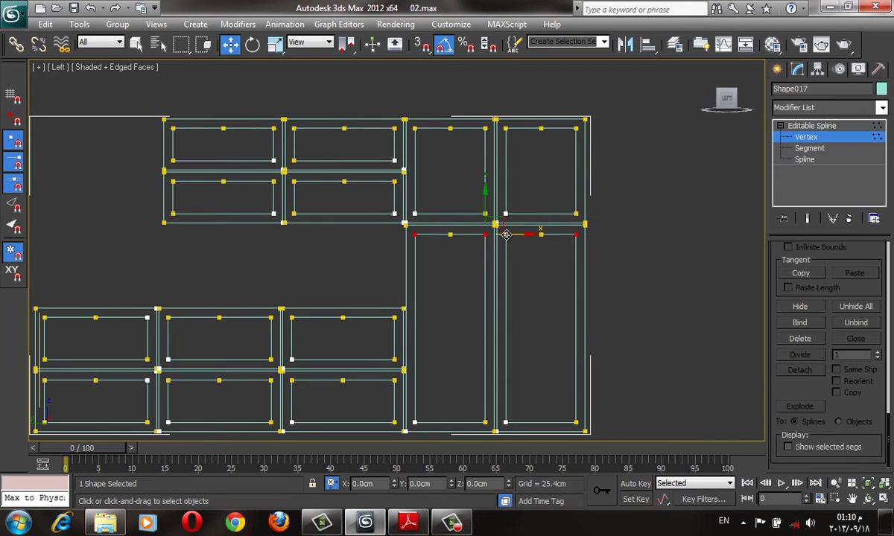
pyautogui.keyDown('ctrl'); pyautogui.click(505, 129); pyautogui.keyUp('ctrl')
pyautogui.keyDown('ctrl'); pyautogui.click(575, 130); pyautogui.keyUp('ctrl')
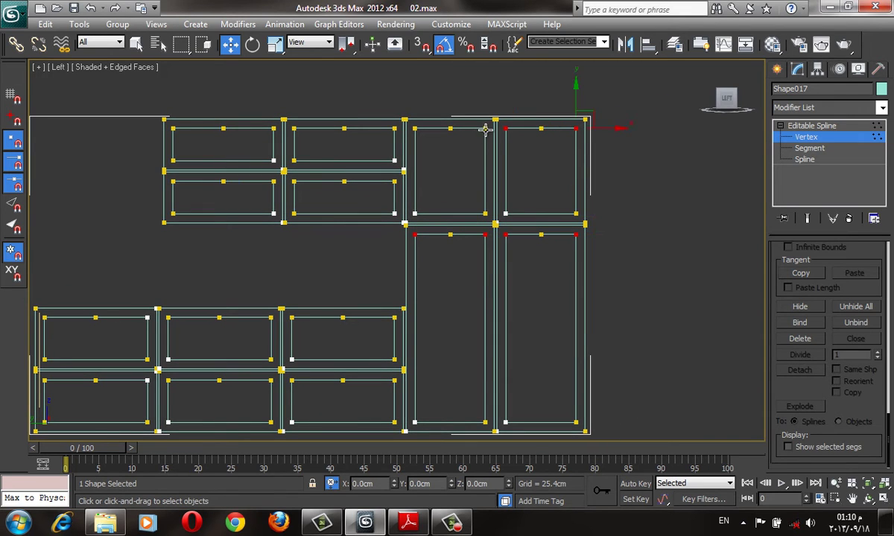
pyautogui.keyDown('ctrl'); pyautogui.click(394, 129); pyautogui.keyUp('ctrl')
pyautogui.keyDown('ctrl'); pyautogui.click(294, 129); pyautogui.keyUp('ctrl')
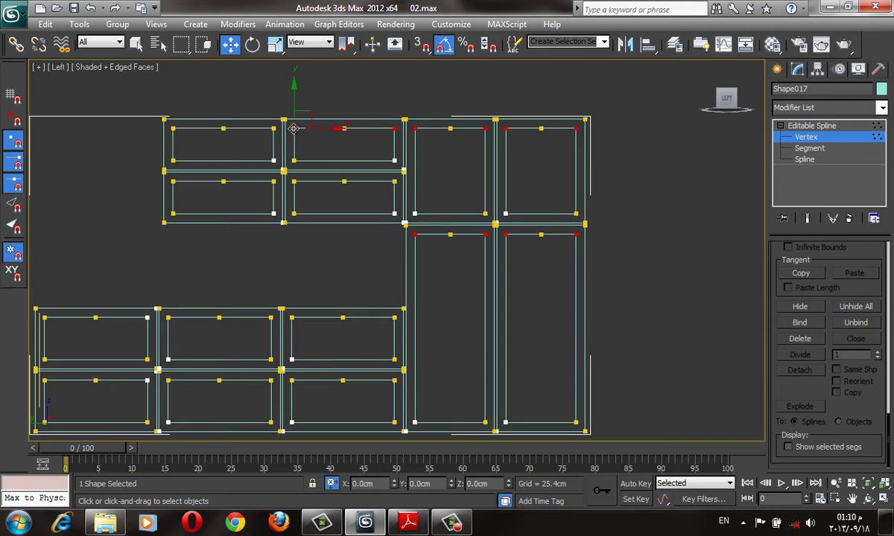
pyautogui.keyDown('ctrl'); pyautogui.click(294, 182); pyautogui.keyUp('ctrl')
pyautogui.keyDown('ctrl'); pyautogui.click(394, 181); pyautogui.keyUp('ctrl')
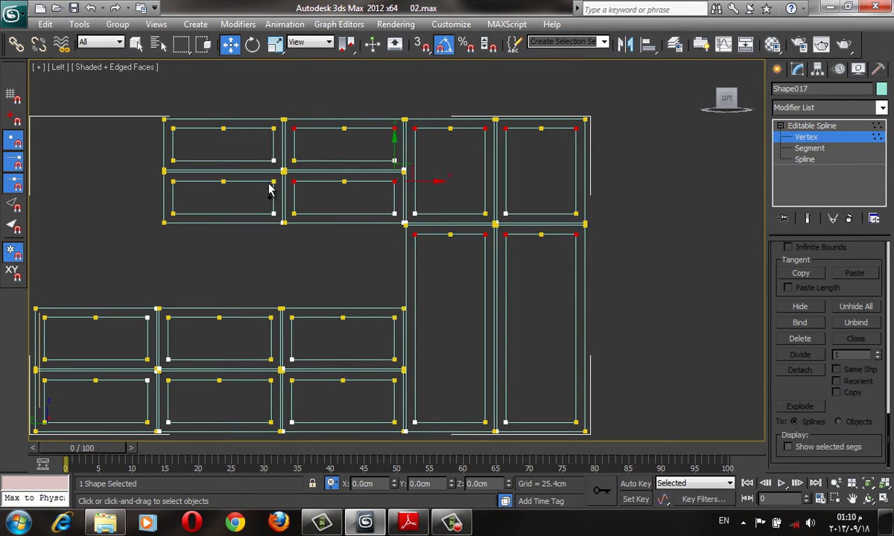
pyautogui.keyDown('ctrl'); pyautogui.click(273, 182); pyautogui.keyUp('ctrl')
pyautogui.keyDown('ctrl'); pyautogui.click(173, 182); pyautogui.keyUp('ctrl')
pyautogui.keyDown('ctrl'); pyautogui.click(173, 129); pyautogui.keyUp('ctrl')
pyautogui.keyDown('ctrl'); pyautogui.click(273, 129); pyautogui.keyUp('ctrl')
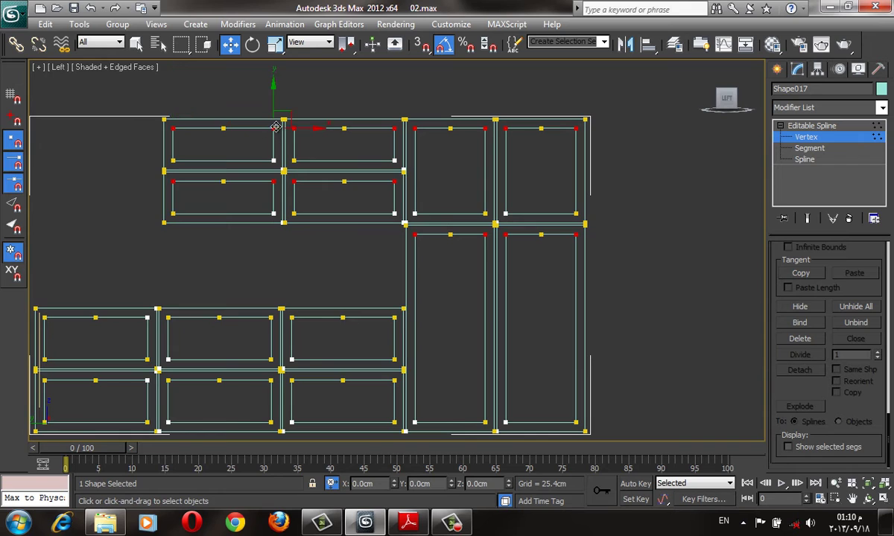
# - Add the lower and left cabinet panels' top corner vertices to the selection
pyautogui.moveTo(300, 306); pyautogui.dragTo(318, 244, button='middle')
pyautogui.scroll(2, 319, 246)
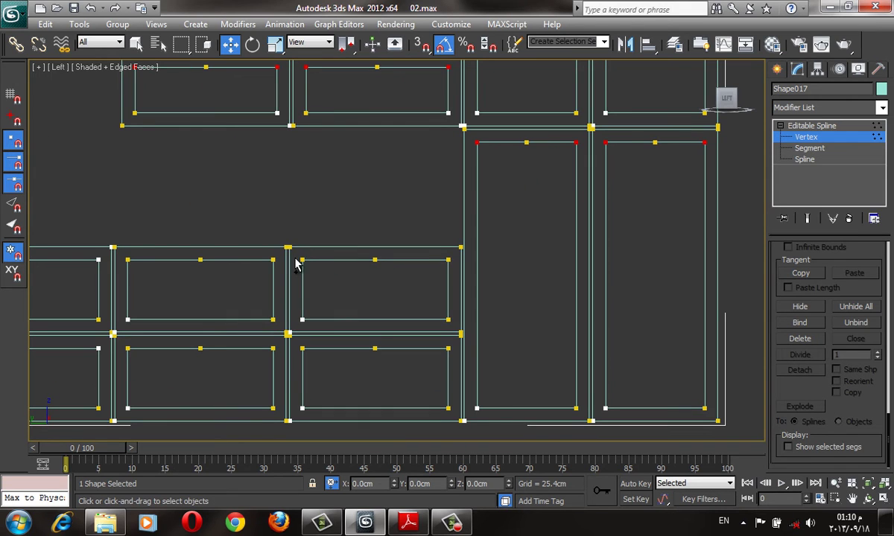
pyautogui.keyDown('ctrl'); pyautogui.click(448, 260); pyautogui.keyUp('ctrl')
pyautogui.keyDown('ctrl'); pyautogui.moveTo(435, 338); pyautogui.dragTo(453, 365); pyautogui.keyUp('ctrl')
pyautogui.keyDown('ctrl'); pyautogui.click(301, 259); pyautogui.keyUp('ctrl')
pyautogui.keyDown('ctrl'); pyautogui.click(273, 348); pyautogui.keyUp('ctrl')
pyautogui.keyDown('ctrl'); pyautogui.moveTo(250, 238); pyautogui.dragTo(279, 281); pyautogui.keyUp('ctrl')
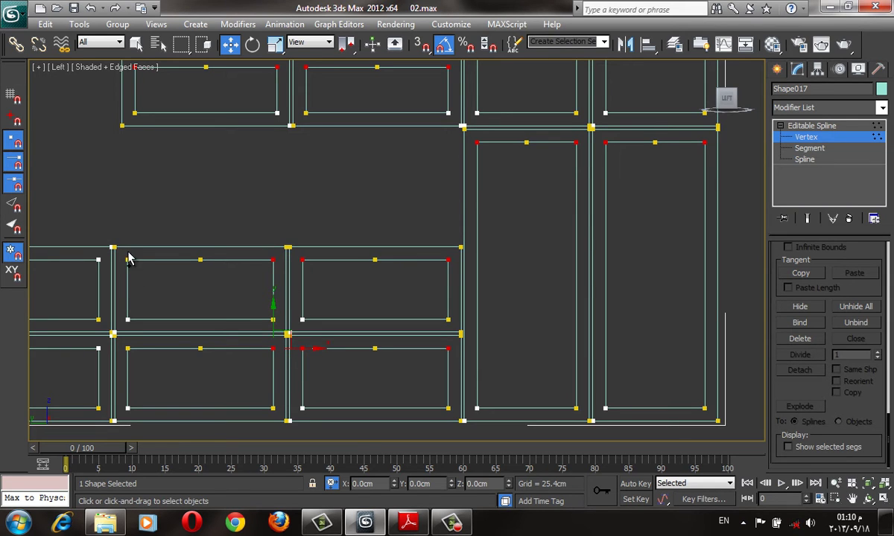
pyautogui.keyDown('ctrl'); pyautogui.click(128, 258); pyautogui.keyUp('ctrl')
pyautogui.moveTo(162, 338); pyautogui.dragTo(325, 315, button='middle')
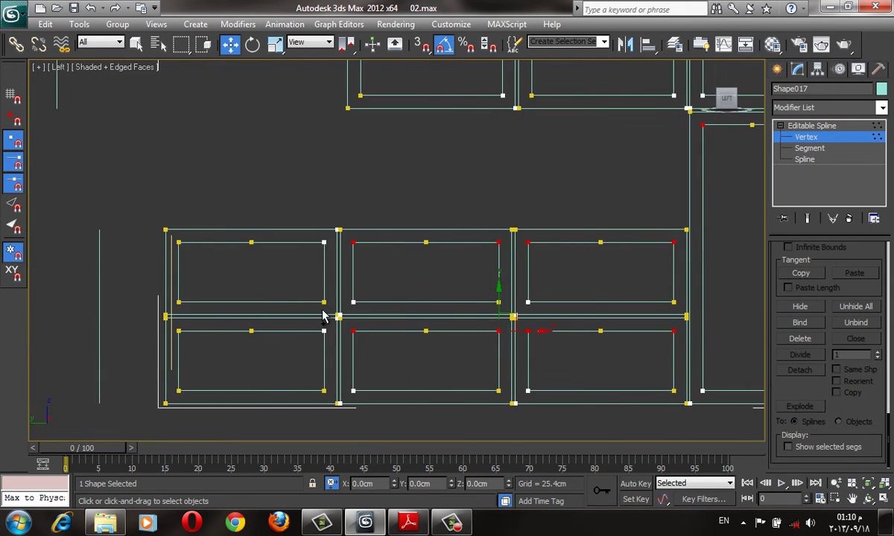
pyautogui.keyDown('ctrl'); pyautogui.moveTo(310, 325); pyautogui.dragTo(335, 353); pyautogui.keyUp('ctrl')
pyautogui.keyDown('ctrl'); pyautogui.moveTo(172, 323); pyautogui.dragTo(185, 340); pyautogui.keyUp('ctrl')
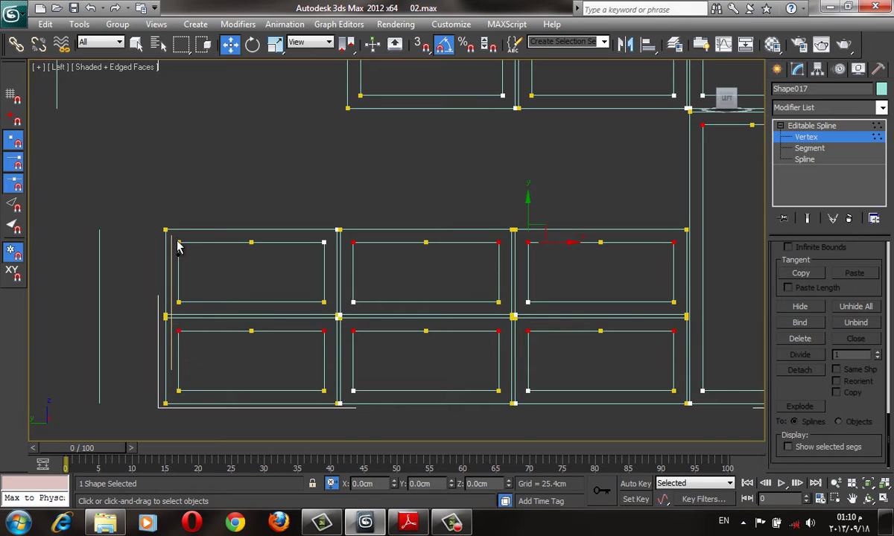
pyautogui.keyDown('ctrl'); pyautogui.moveTo(178, 241); pyautogui.dragTo(164, 224); pyautogui.keyUp('ctrl')
pyautogui.keyDown('ctrl'); pyautogui.moveTo(310, 230); pyautogui.dragTo(326, 259); pyautogui.keyUp('ctrl')
pyautogui.moveTo(320, 240); pyautogui.dragTo(349, 306, button='middle')
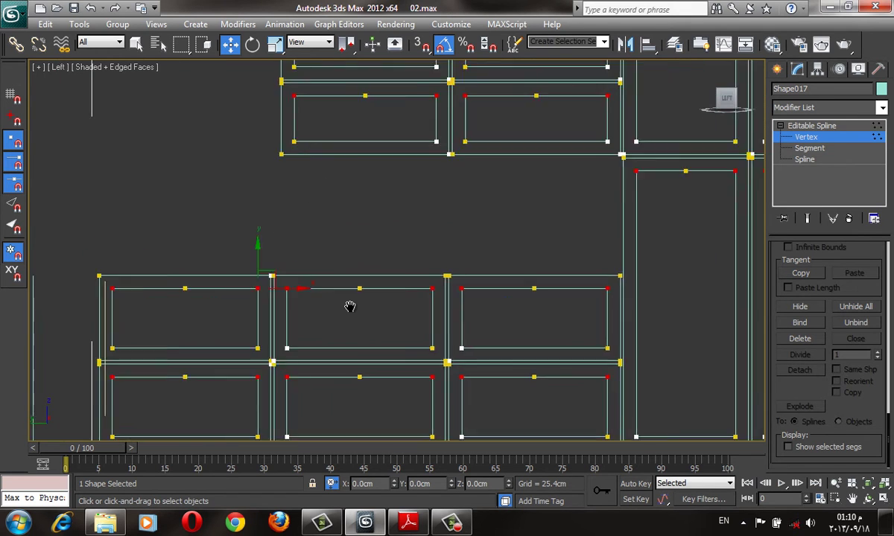
pyautogui.scroll(-3, 376, 295)
# - Lower all selected top corners 10 cm using a Y offset of -10
pyautogui.moveTo(372, 258); pyautogui.dragTo(375, 270)
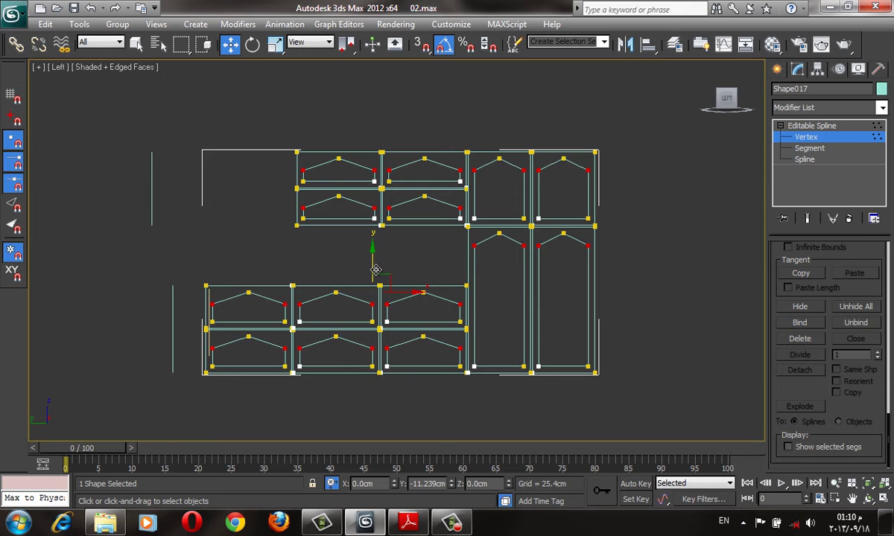
pyautogui.rightClick(373, 259)
pyautogui.scroll(4, 373, 327)
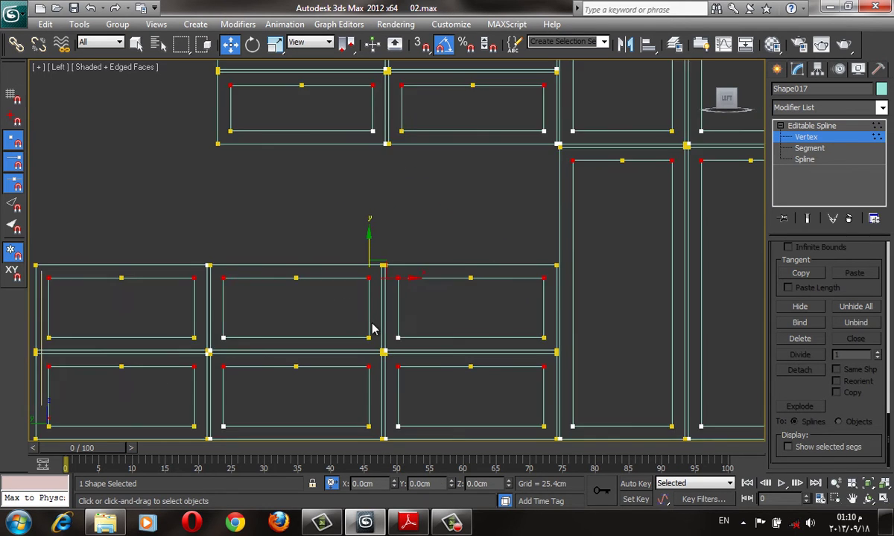
pyautogui.moveTo(401, 403); pyautogui.dragTo(450, 450, button='middle')
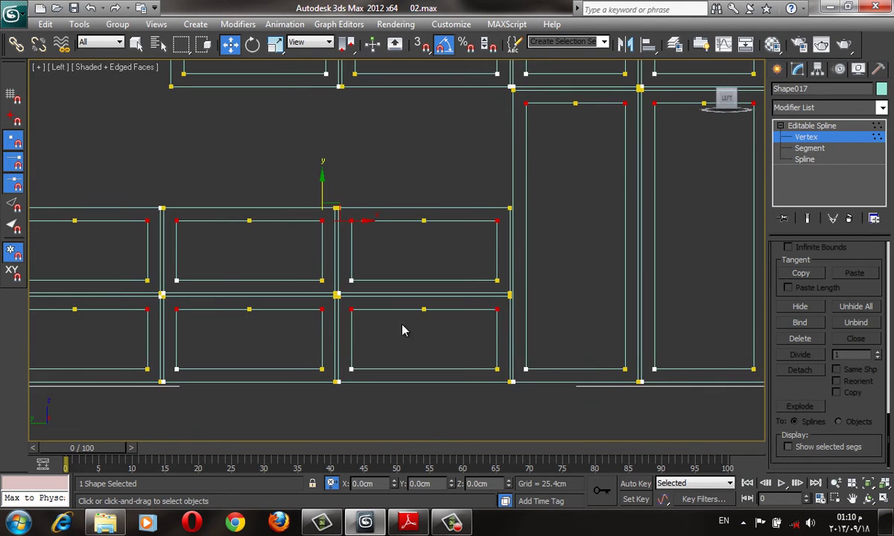
pyautogui.click(421, 483)
pyautogui.moveTo(325, 353); pyautogui.dragTo(332, 341, button='middle')
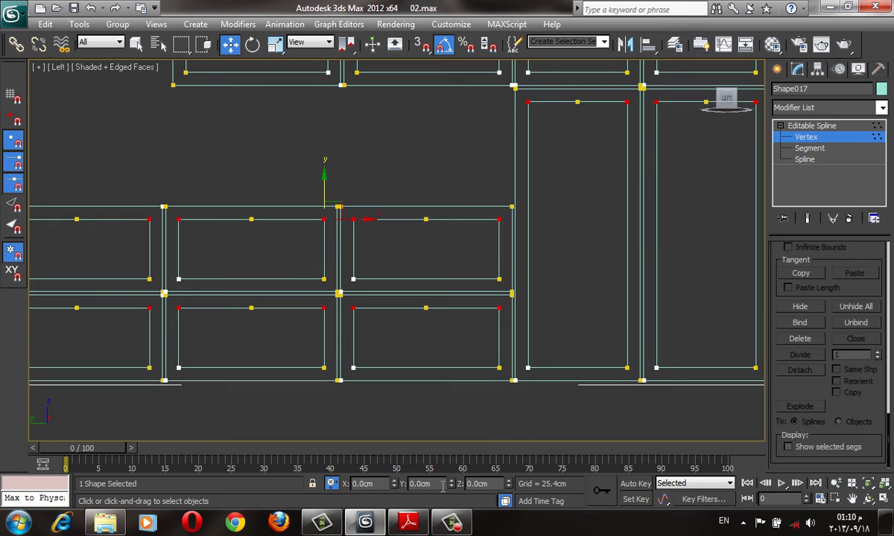
pyautogui.click(332, 483)
pyautogui.write('-10')
pyautogui.press('Return')
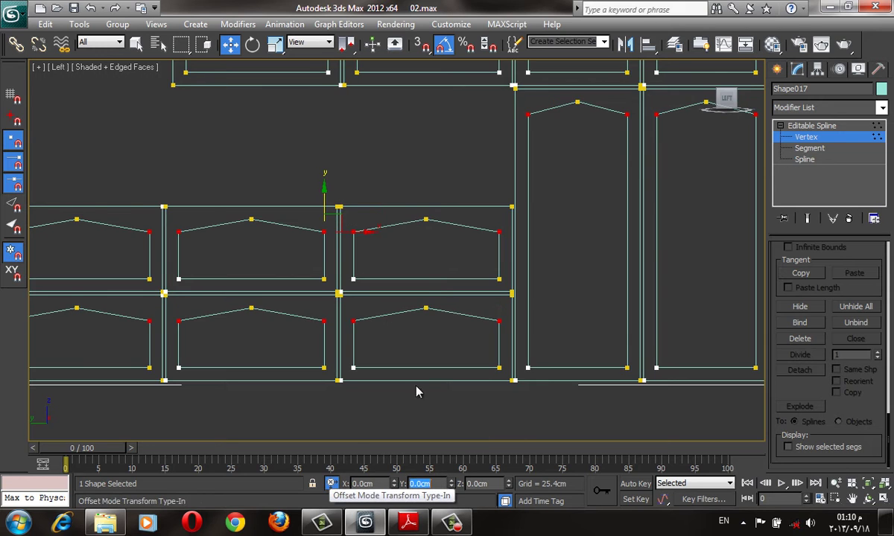
# - Select the midpoint apex vertices of all upper and lower panels
pyautogui.moveTo(417, 392); pyautogui.dragTo(430, 384, button='middle')
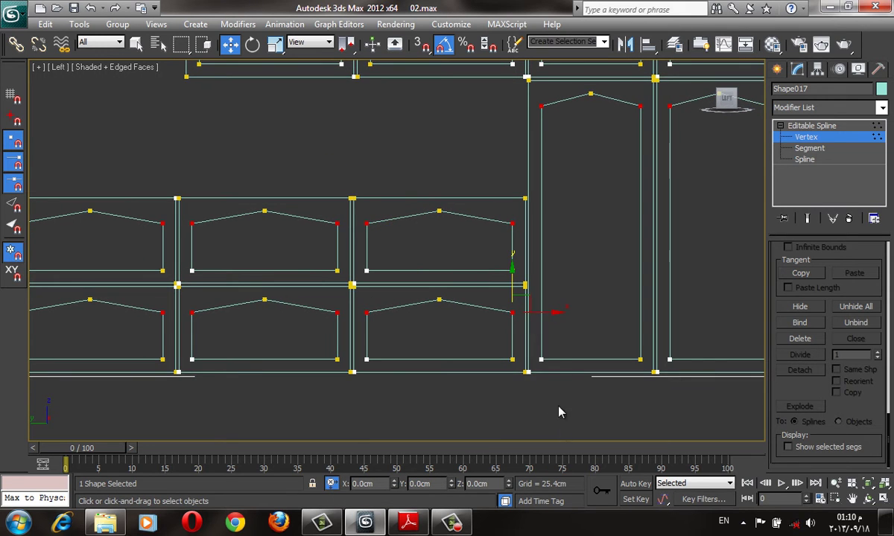
pyautogui.scroll(-1, 560, 412)
pyautogui.scroll(-2, 494, 368)
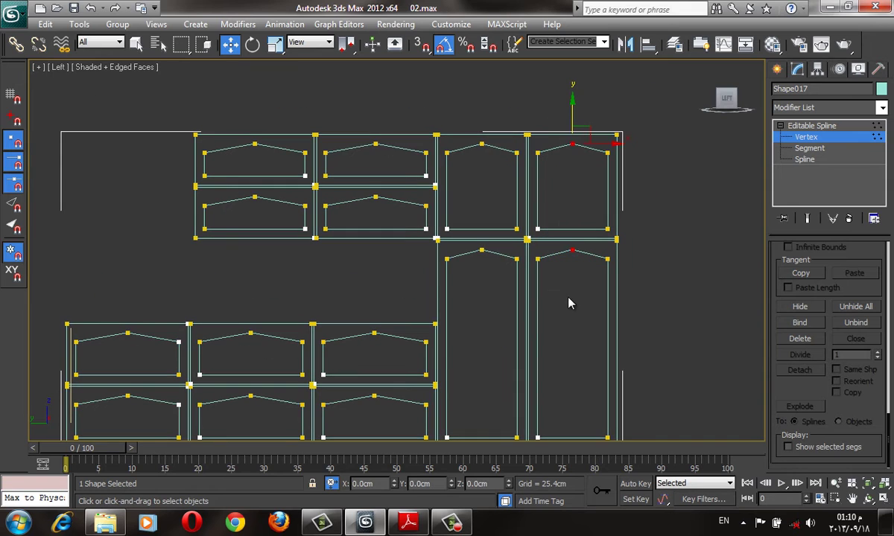
pyautogui.keyDown('ctrl'); pyautogui.moveTo(488, 111); pyautogui.dragTo(443, 253); pyautogui.keyUp('ctrl')
pyautogui.keyDown('ctrl'); pyautogui.moveTo(322, 110); pyautogui.dragTo(376, 208); pyautogui.keyUp('ctrl')
pyautogui.keyDown('ctrl'); pyautogui.moveTo(229, 96); pyautogui.dragTo(272, 216); pyautogui.keyUp('ctrl')
pyautogui.keyDown('ctrl'); pyautogui.moveTo(330, 273); pyautogui.dragTo(380, 401); pyautogui.keyUp('ctrl')
pyautogui.moveTo(285, 336); pyautogui.dragTo(351, 258, button='middle')
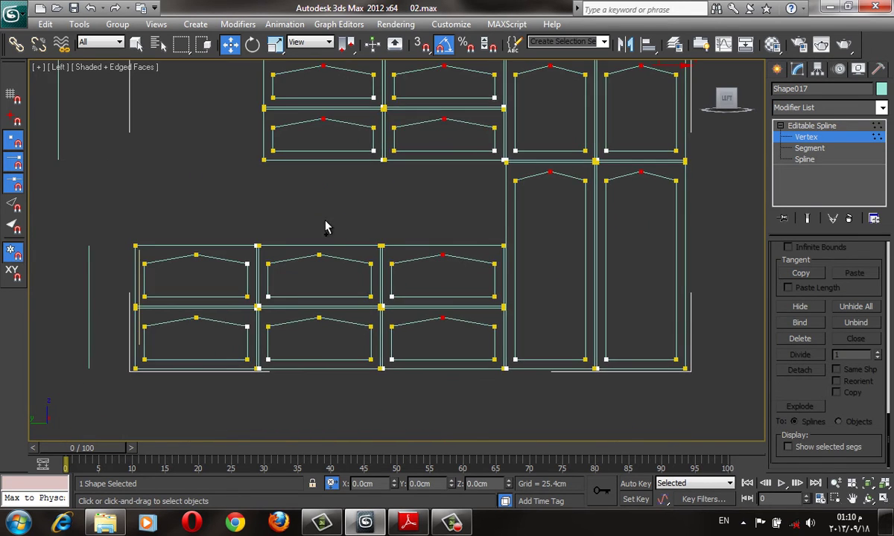
pyautogui.keyDown('ctrl'); pyautogui.moveTo(308, 216); pyautogui.dragTo(342, 350); pyautogui.keyUp('ctrl')
# - Set the selected apex vertices to Smooth, rounding the panel tops
pyautogui.rightClick(187, 251)
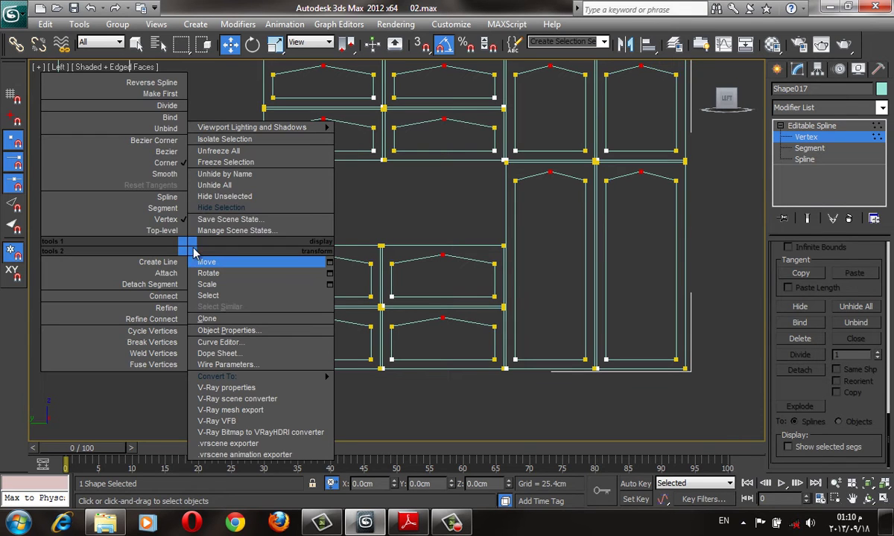
pyautogui.click(166, 174)
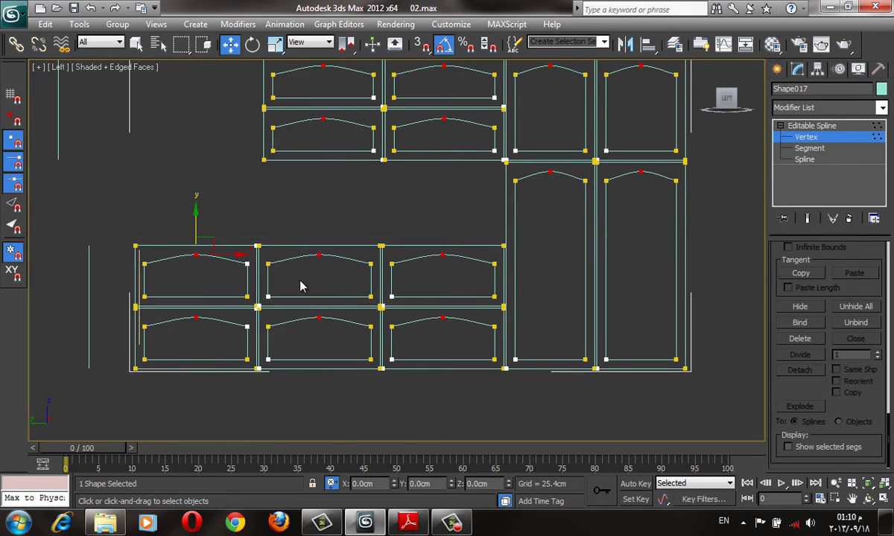
pyautogui.moveTo(300, 285); pyautogui.dragTo(250, 261, button='middle')
pyautogui.scroll(5, 450, 174)
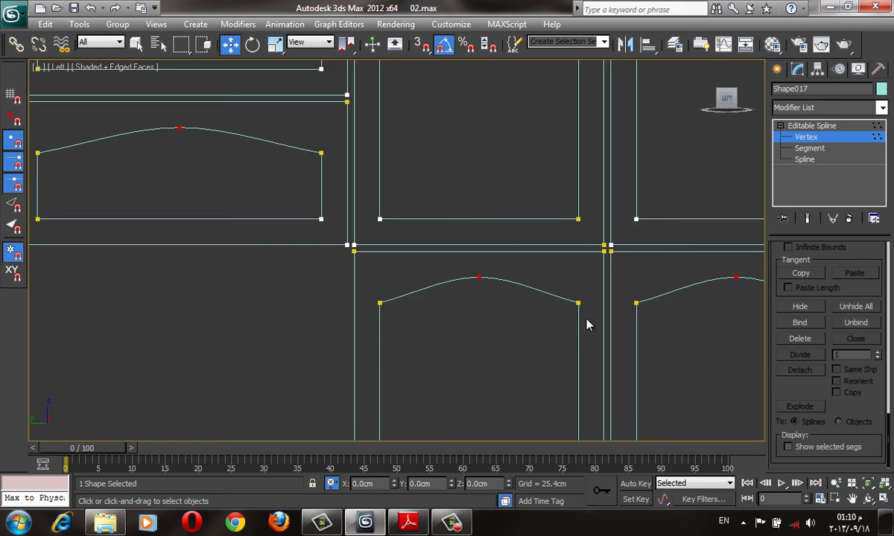
pyautogui.scroll(3, 587, 324)
pyautogui.scroll(3, 517, 379)
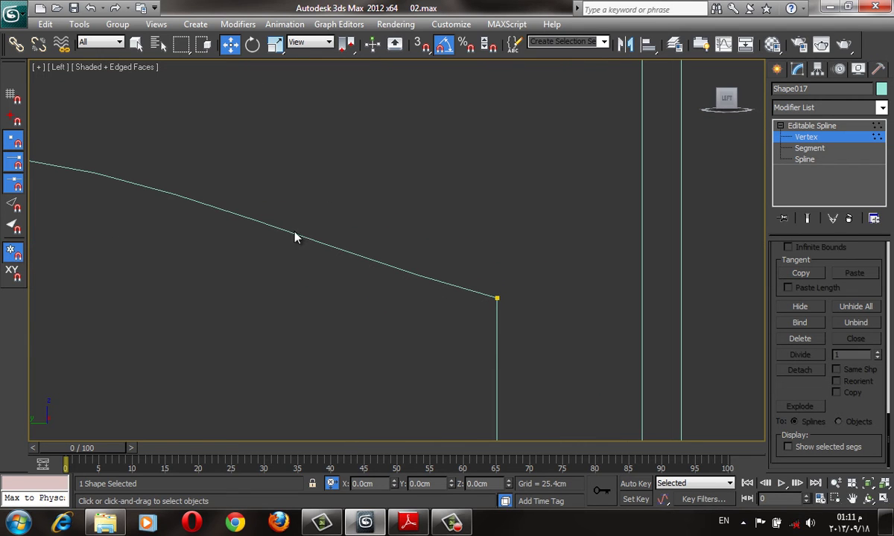
pyautogui.scroll(2, 408, 303)
pyautogui.moveTo(553, 280); pyautogui.dragTo(612, 349)
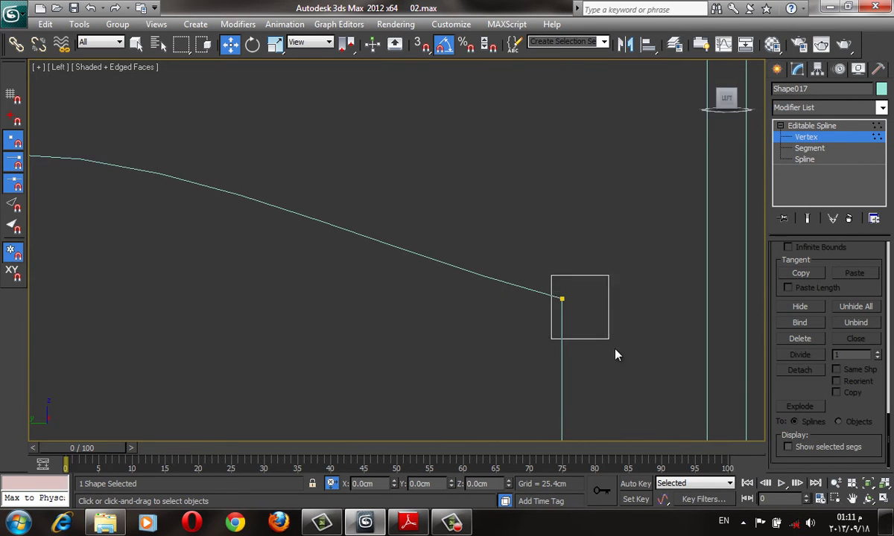
pyautogui.scroll(-4, 573, 337)
pyautogui.click(517, 359)
pyautogui.hotkey('ctrl', 'z')
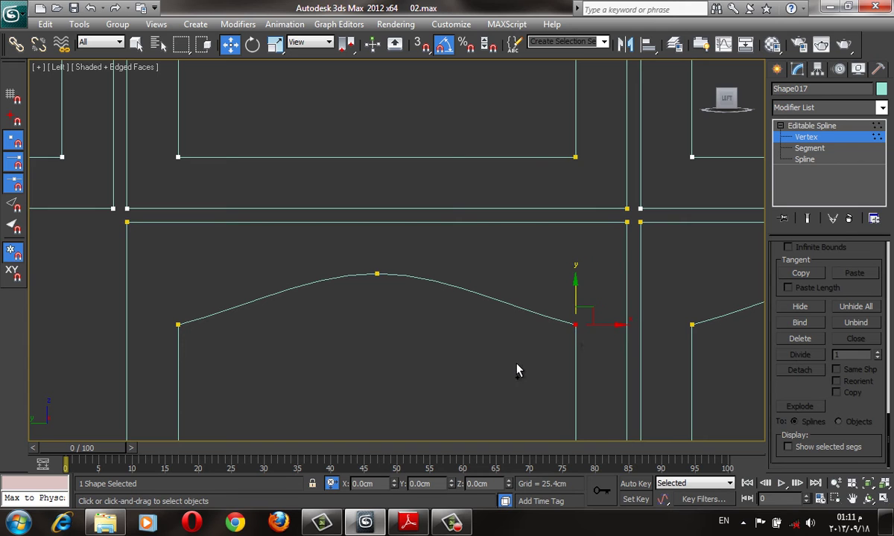
pyautogui.hotkey('ctrl', 'z')
pyautogui.scroll(-5, 516, 369)
pyautogui.scroll(2, 520, 384)
pyautogui.scroll(3, 578, 336)
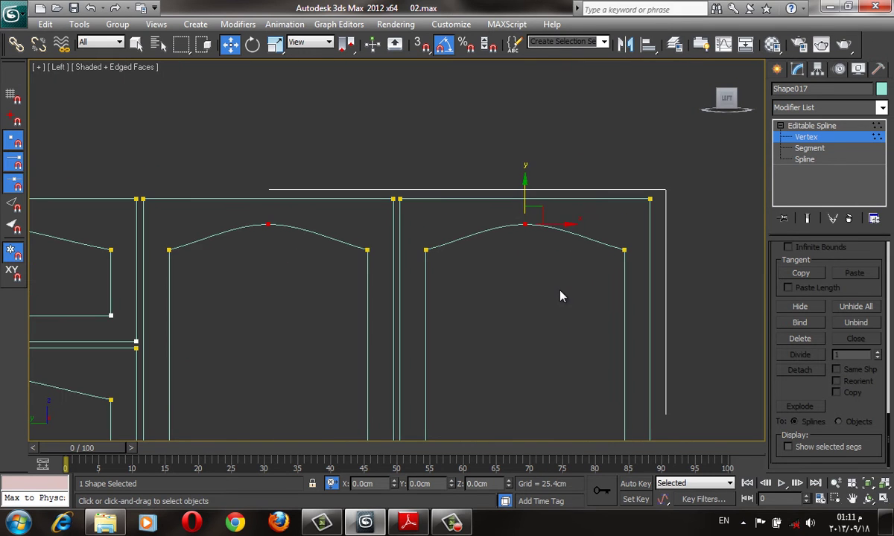
# - Convert the apex vertices to Bezier, then test raising one arch apex and undo it
pyautogui.rightClick(528, 219)
pyautogui.click(505, 125)
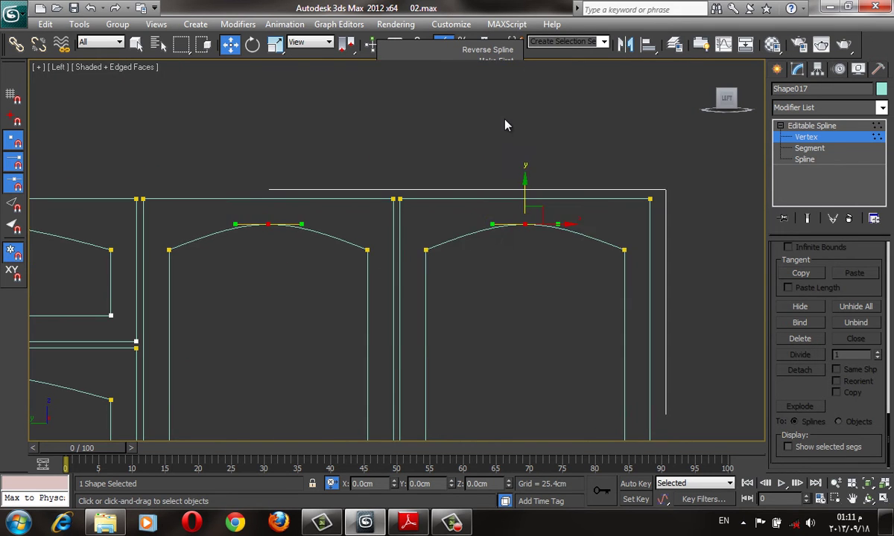
pyautogui.scroll(2, 593, 245)
pyautogui.moveTo(646, 252); pyautogui.dragTo(561, 255, button='middle')
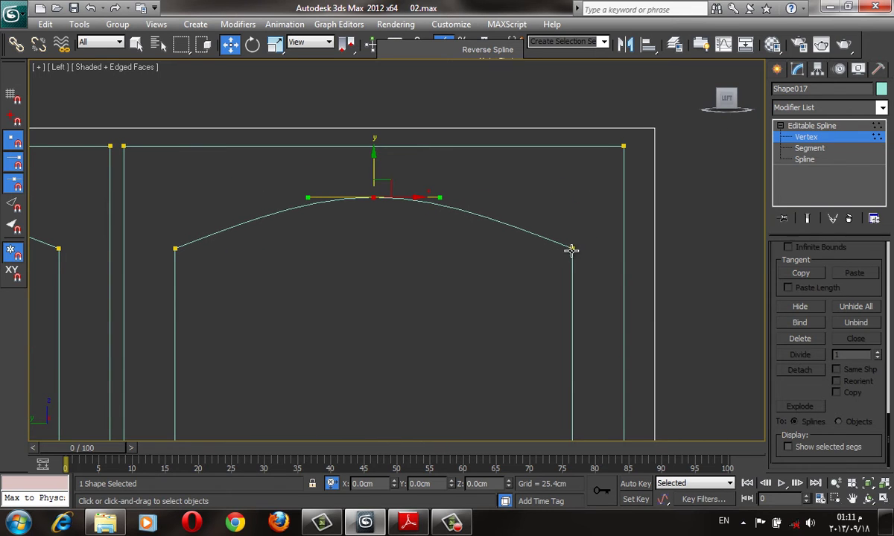
pyautogui.rightClick(409, 202)
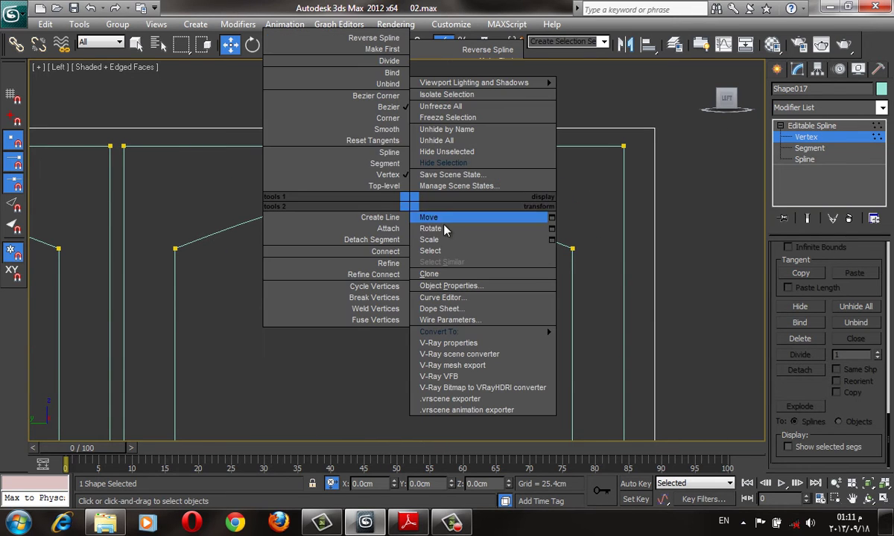
pyautogui.click(376, 134)
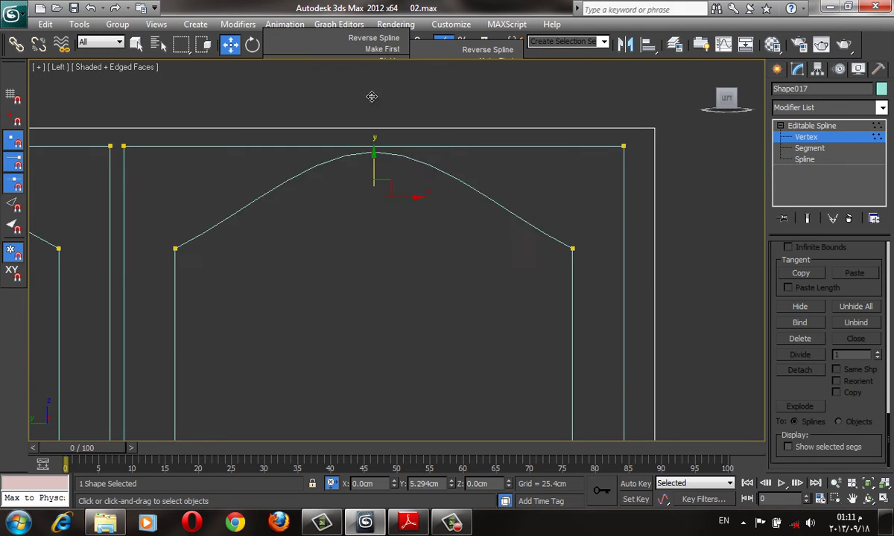
pyautogui.moveTo(378, 164); pyautogui.dragTo(376, 68)
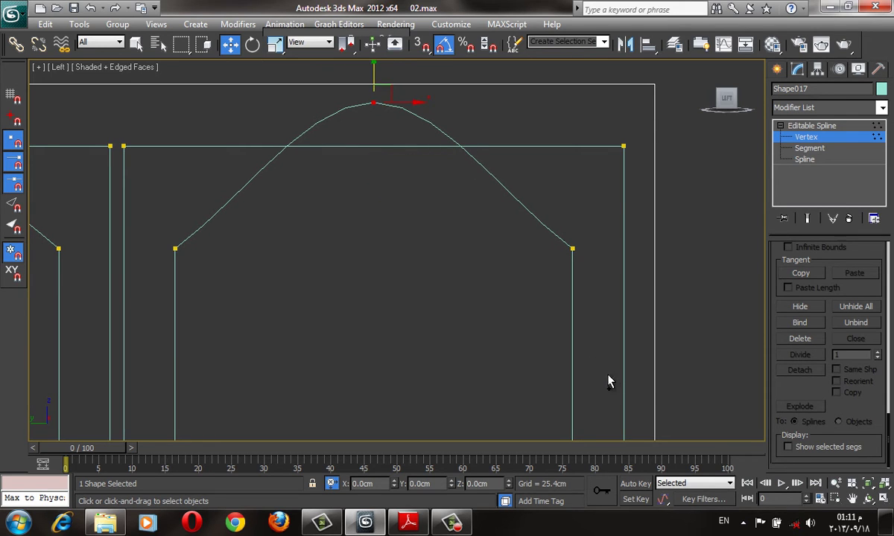
pyautogui.hotkey('ctrl', 'z')
# - Set the arch apex vertex back to Bezier and view more cabinet panels
pyautogui.rightClick(464, 226)
pyautogui.click(445, 132)
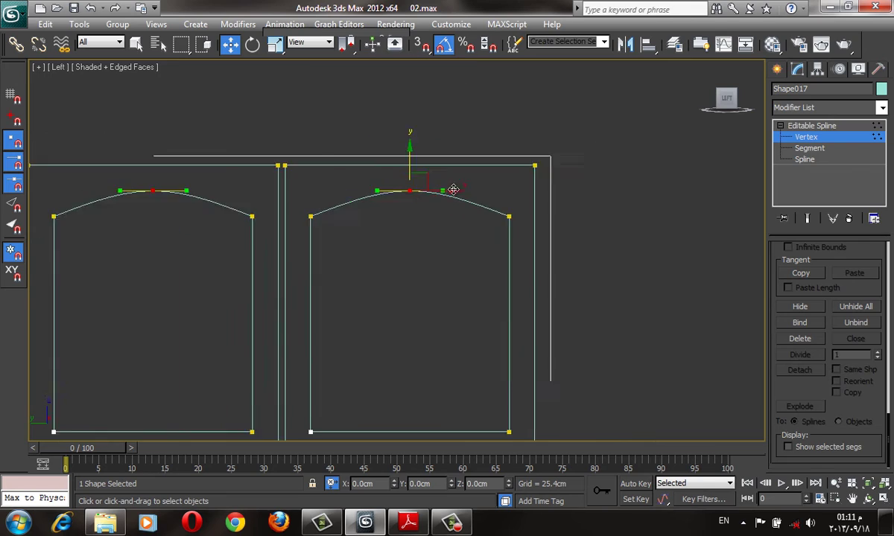
pyautogui.scroll(-3, 440, 246)
pyautogui.moveTo(435, 285)
pyautogui.mouseDown(button='middle')
pyautogui.moveTo(627, 149)
pyautogui.moveTo(648, 122)
pyautogui.moveTo(418, 209)
pyautogui.mouseUp(button='middle')
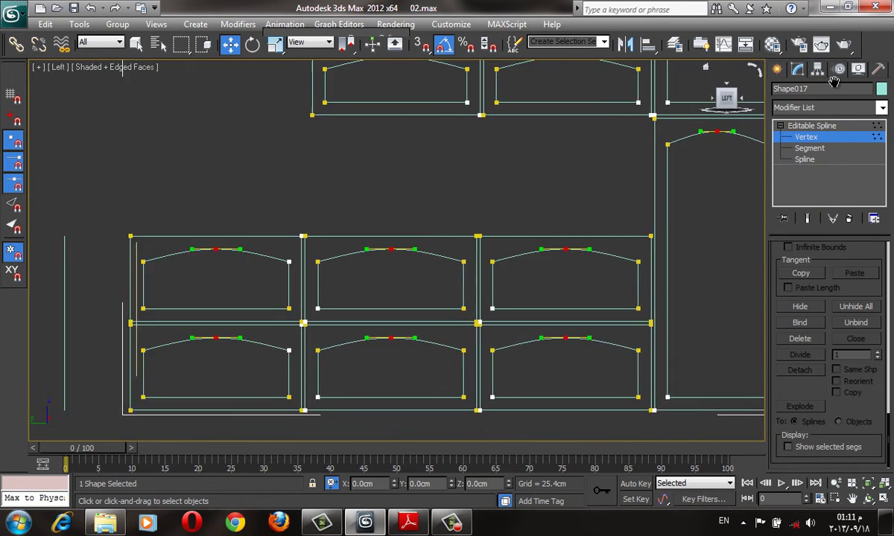
pyautogui.scroll(3, 418, 209)
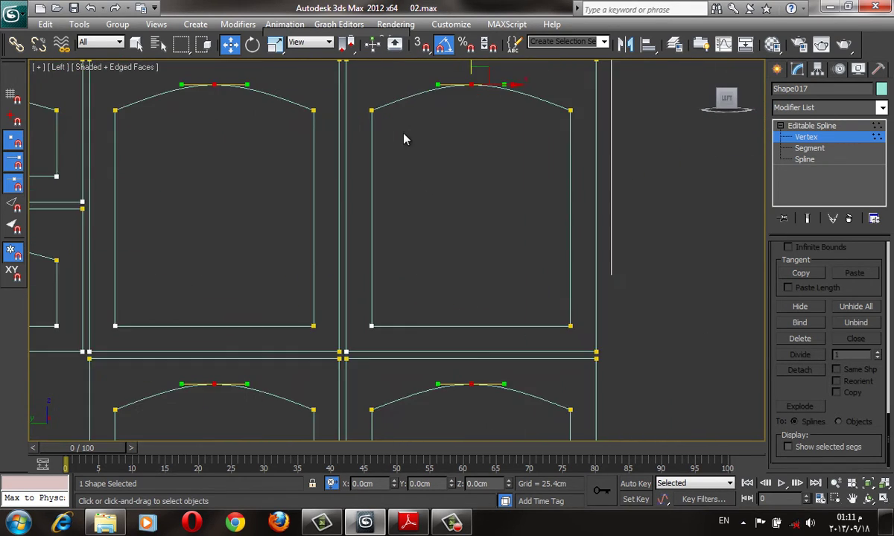
pyautogui.scroll(-1, 394, 128)
# - Switch to Uniform Scale with individual pivot centres and scale the apex vertices' Bezier handles
pyautogui.click(274, 44)
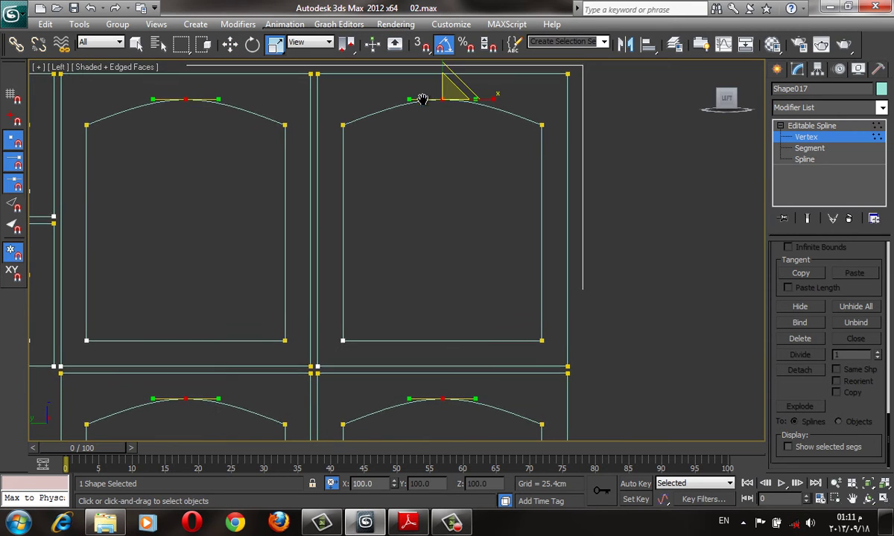
pyautogui.scroll(-2, 324, 173)
pyautogui.moveTo(439, 229); pyautogui.dragTo(511, 186, button='middle')
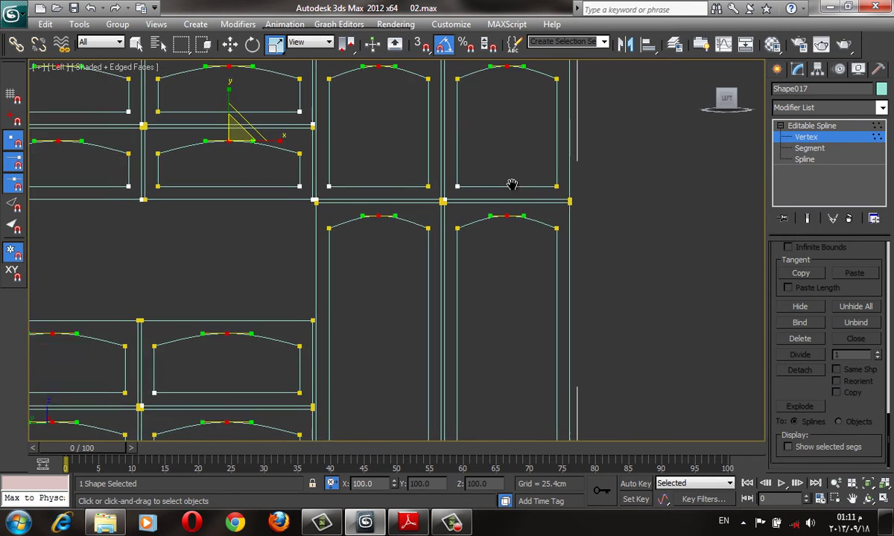
pyautogui.moveTo(253, 178); pyautogui.dragTo(299, 204, button='middle')
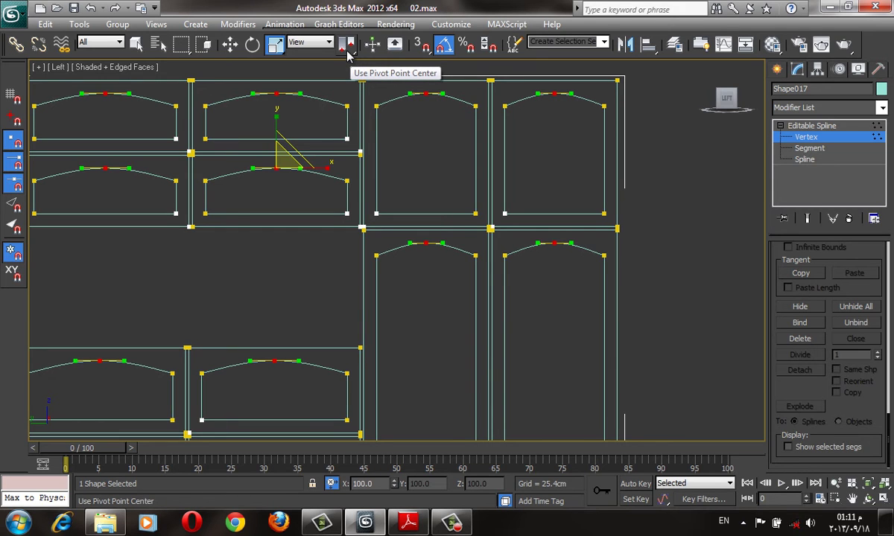
pyautogui.moveTo(348, 54); pyautogui.dragTo(347, 96)
pyautogui.moveTo(251, 235)
pyautogui.mouseDown()
pyautogui.moveTo(244, 203)
pyautogui.moveTo(252, 305)
pyautogui.moveTo(280, 254)
pyautogui.moveTo(232, 64)
pyautogui.mouseUp()
pyautogui.moveTo(346, 45); pyautogui.dragTo(345, 86)
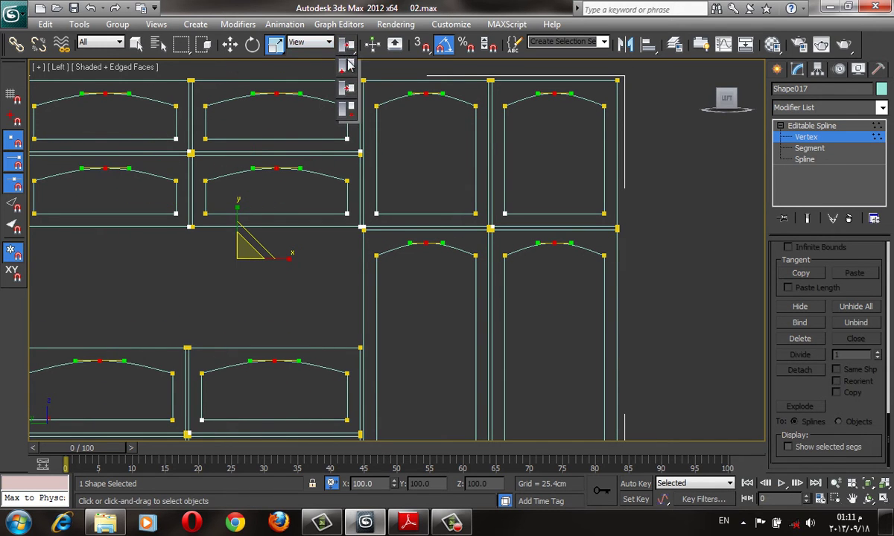
# - Widen the apex curve handles slightly to reshape each arch
pyautogui.scroll(6, 287, 163)
pyautogui.moveTo(293, 190); pyautogui.dragTo(405, 256, button='middle')
pyautogui.scroll(-2, 405, 256)
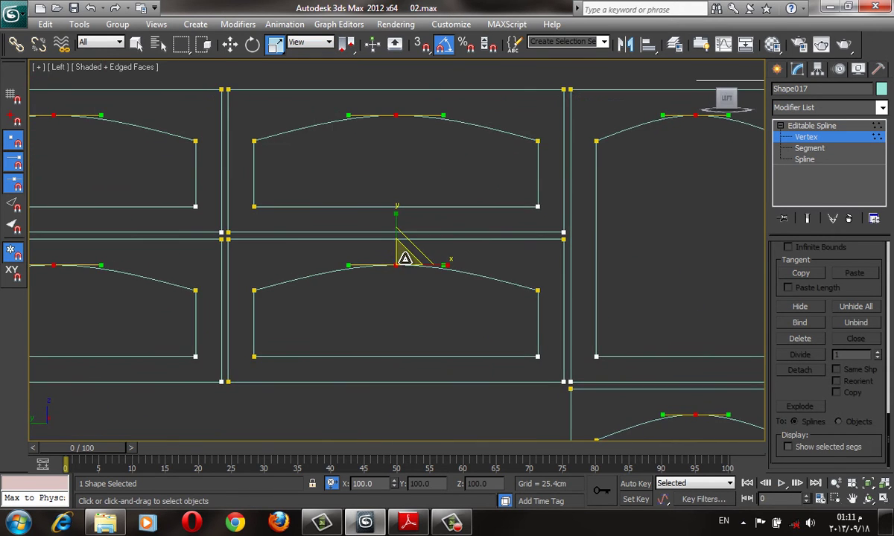
pyautogui.moveTo(406, 229)
pyautogui.mouseDown()
pyautogui.moveTo(378, 234)
pyautogui.moveTo(382, 207)
pyautogui.moveTo(397, 280)
pyautogui.moveTo(402, 259)
pyautogui.mouseUp()
pyautogui.moveTo(397, 258); pyautogui.dragTo(400, 257)
pyautogui.moveTo(402, 422); pyautogui.dragTo(408, 378, button='middle')
# - Try a 120% handle scale, undo it, and toggle edged-face display
pyautogui.doubleClick(358, 482)
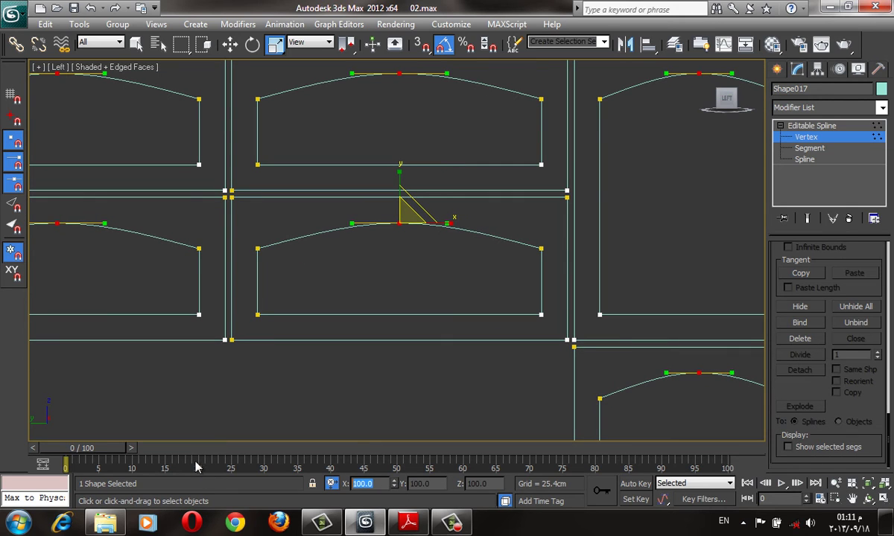
pyautogui.write('120')
pyautogui.press('Return')
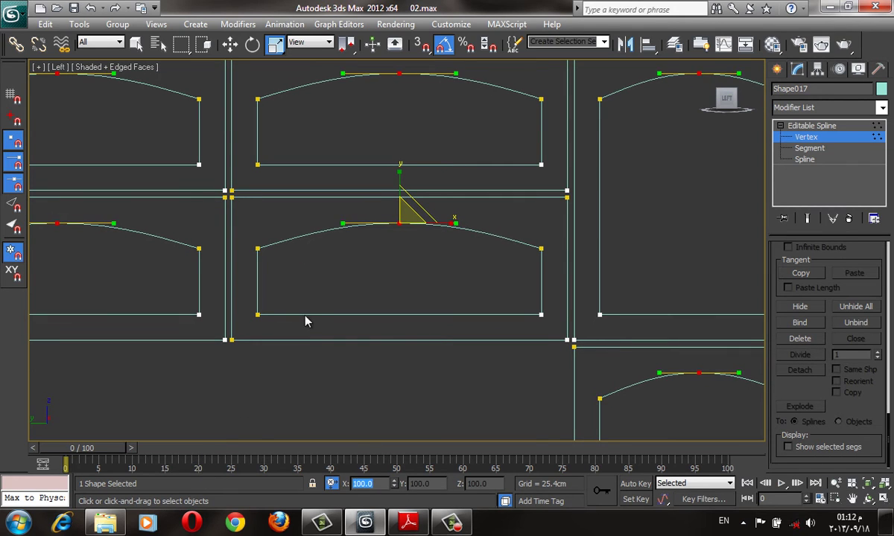
pyautogui.moveTo(305, 322); pyautogui.dragTo(337, 296, button='middle')
pyautogui.hotkey('ctrl', 'z')
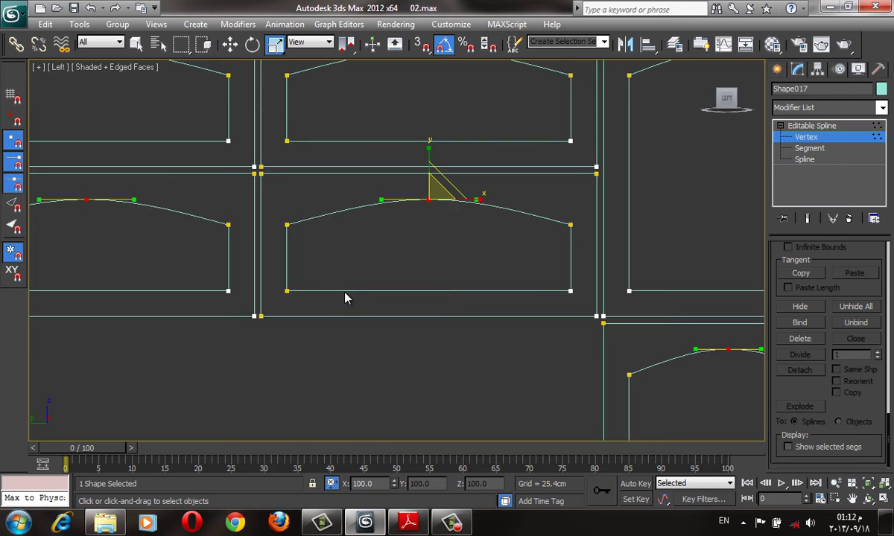
pyautogui.scroll(-4, 344, 298)
pyautogui.press('F4')
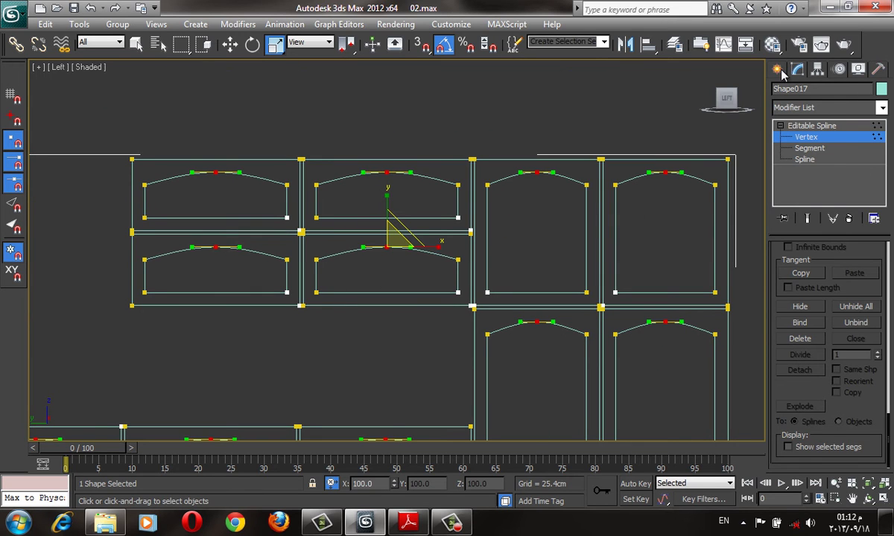
# - Exit vertex editing and orbit to an angled 3D view of the cabinets
pyautogui.click(777, 69)
pyautogui.scroll(-2, 623, 234)
pyautogui.moveTo(612, 299); pyautogui.dragTo(609, 256, button='middle')
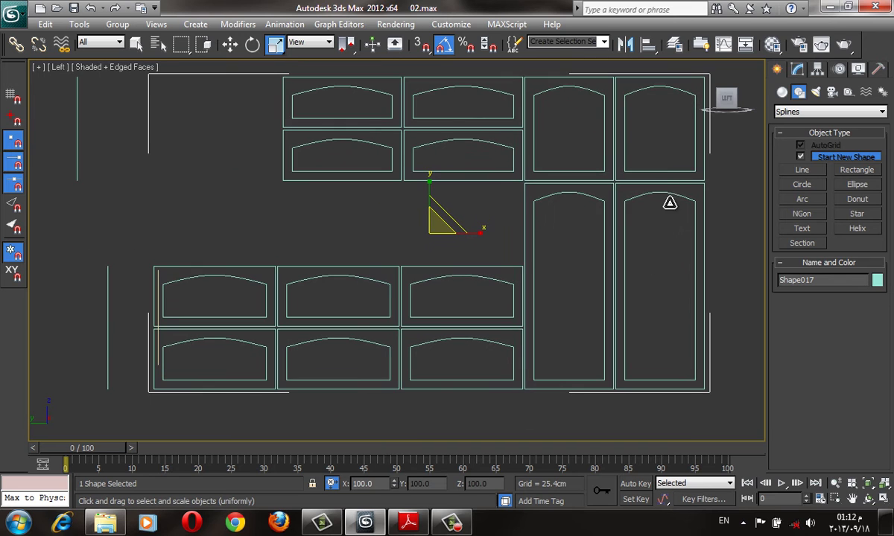
pyautogui.scroll(-3, 573, 257)
pyautogui.moveTo(566, 262)
pyautogui.keyDown('alt'); pyautogui.mouseDown(button='middle')
pyautogui.moveTo(500, 225)
pyautogui.moveTo(425, 279)
pyautogui.moveTo(241, 274)
pyautogui.moveTo(521, 186)
pyautogui.mouseUp(button='middle'); pyautogui.keyUp('alt')
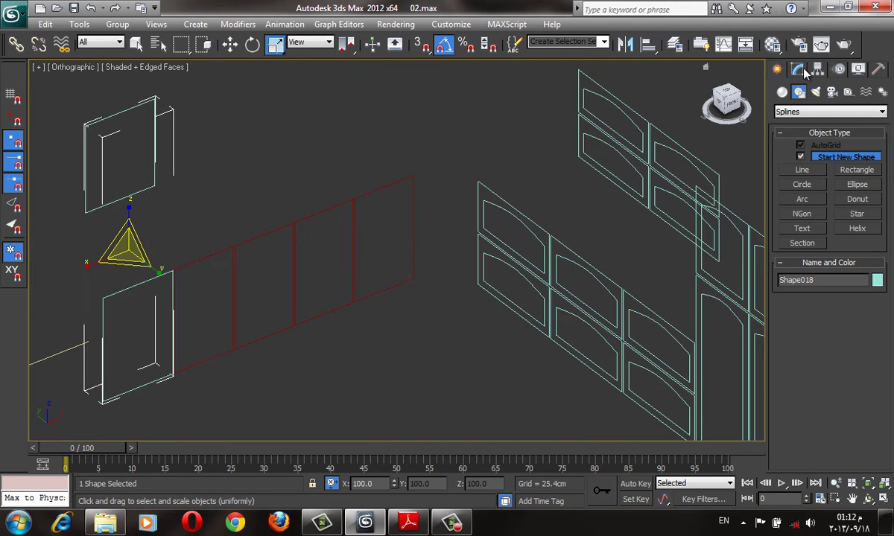
# - Open Shape018 in the Modify panel at the Spline sub-object level
pyautogui.click(797, 69)
pyautogui.click(779, 128)
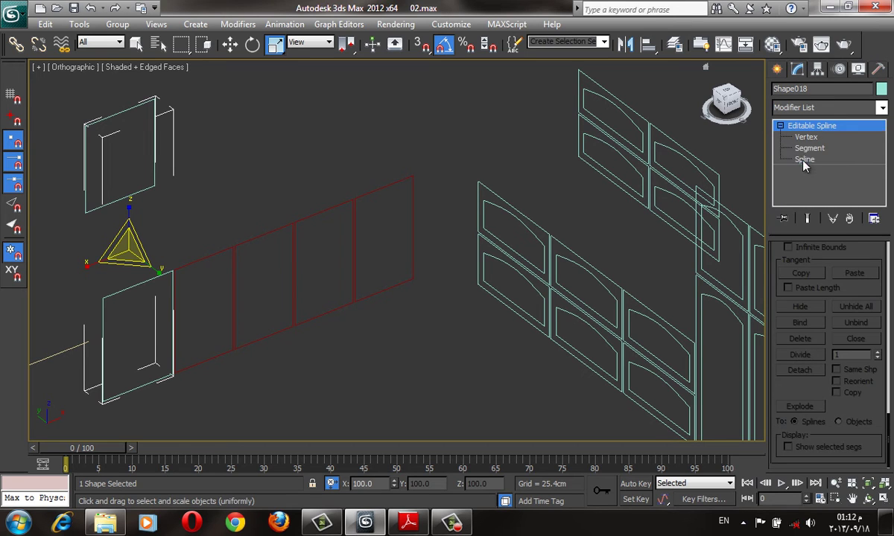
pyautogui.click(804, 158)
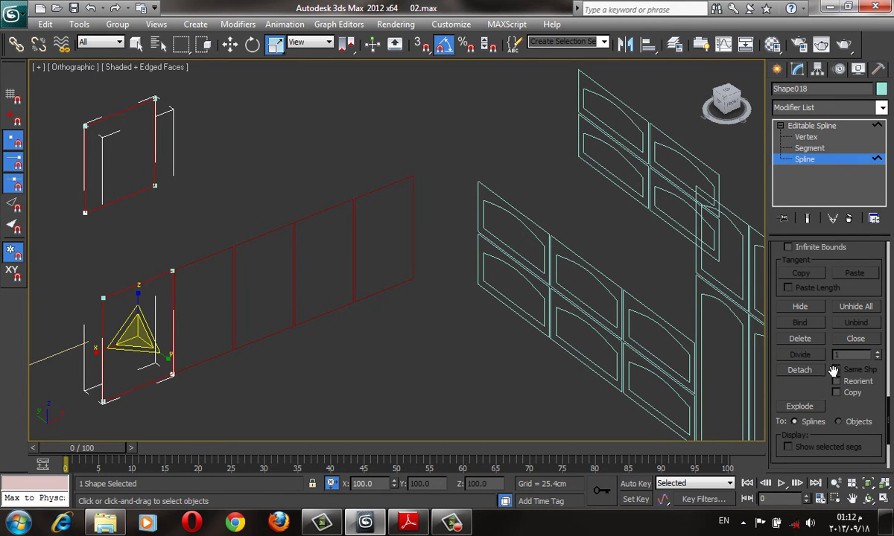
pyautogui.moveTo(813, 387); pyautogui.dragTo(800, 256)
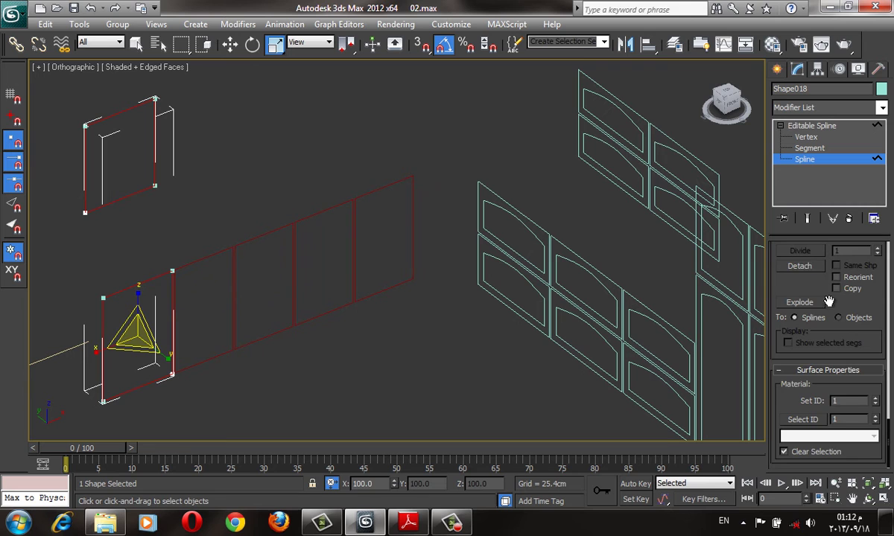
pyautogui.scroll(3, 825, 328)
pyautogui.scroll(3, 827, 340)
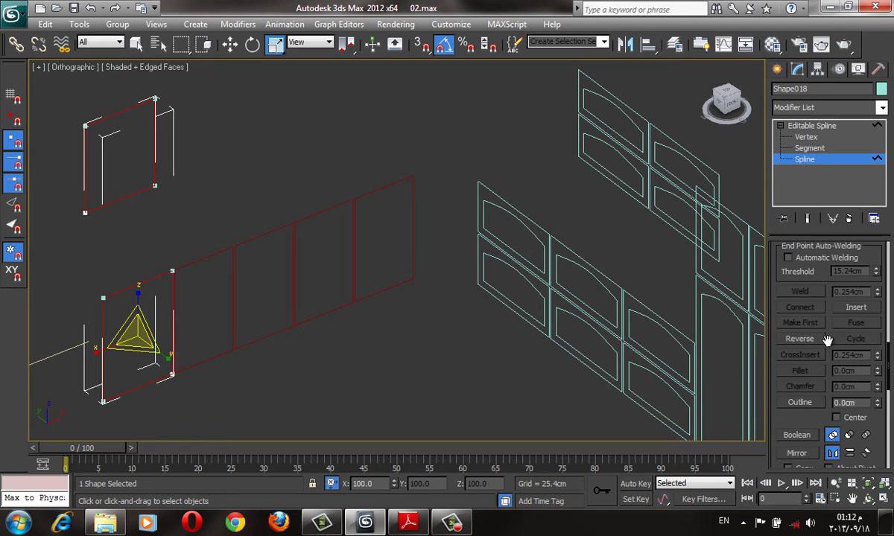
# - Outline the frame splines inward and divide the inner panel's top segment
pyautogui.click(798, 402)
pyautogui.moveTo(249, 223)
pyautogui.mouseDown(button='middle')
pyautogui.moveTo(343, 214)
pyautogui.moveTo(341, 194)
pyautogui.moveTo(309, 159)
pyautogui.moveTo(315, 269)
pyautogui.moveTo(271, 340)
pyautogui.mouseUp(button='middle')
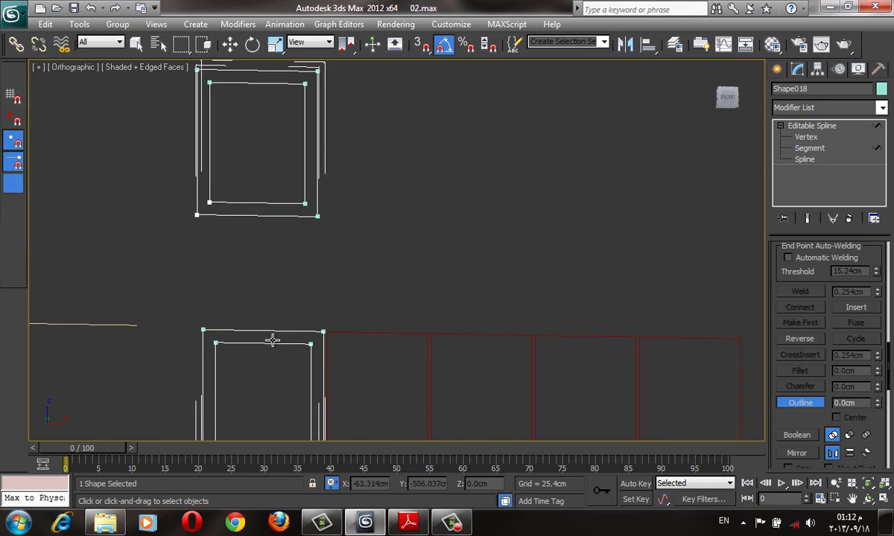
pyautogui.press('2')
pyautogui.keyDown('alt'); pyautogui.moveTo(255, 201); pyautogui.dragTo(276, 87, button='middle'); pyautogui.keyUp('alt')
pyautogui.click(275, 71)
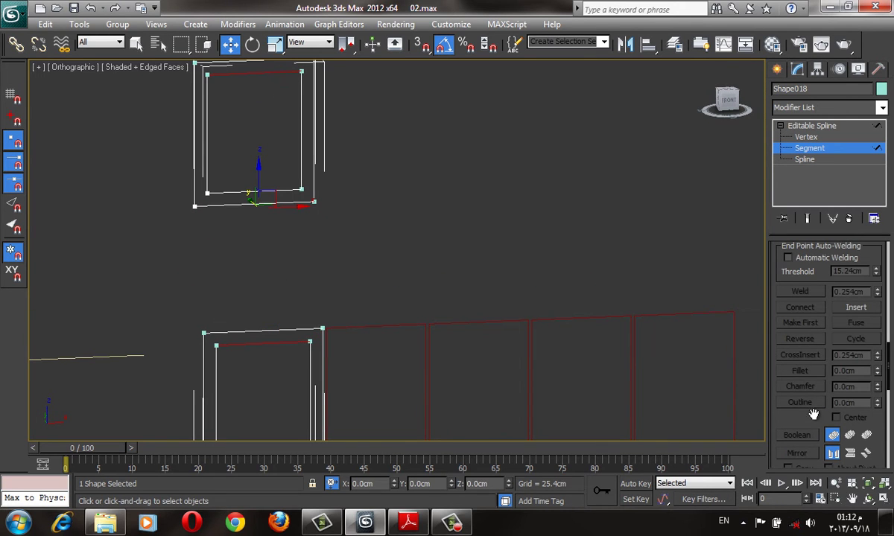
pyautogui.scroll(-2, 789, 335)
pyautogui.scroll(-2, 782, 300)
pyautogui.scroll(-2, 840, 379)
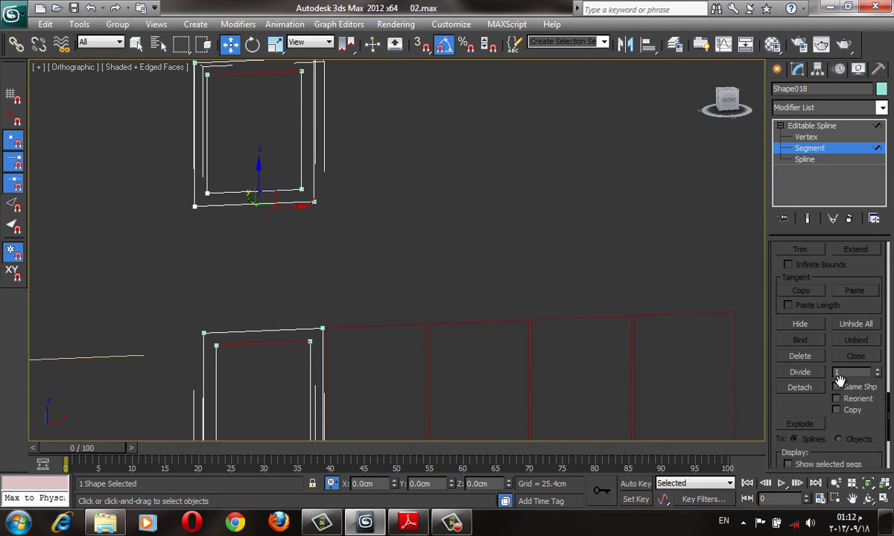
pyautogui.scroll(-2, 837, 385)
pyautogui.moveTo(814, 381); pyautogui.dragTo(799, 292)
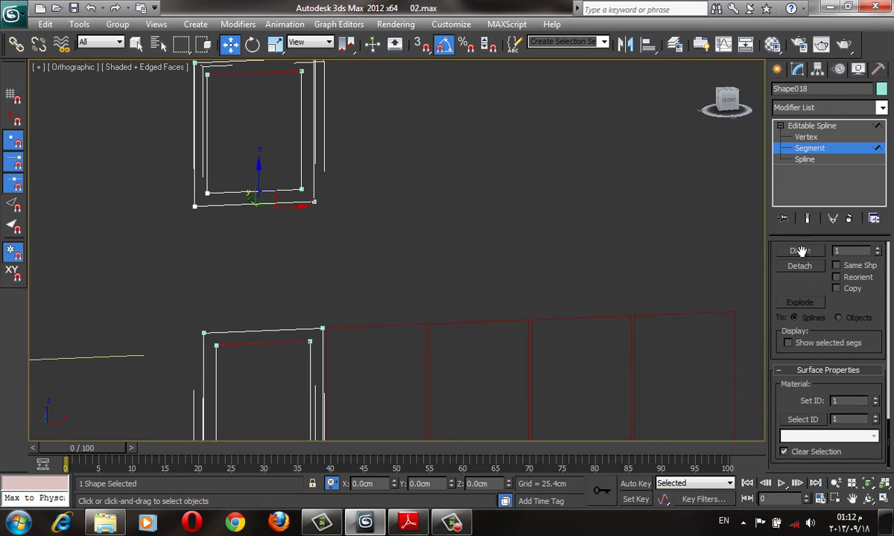
pyautogui.moveTo(272, 350)
pyautogui.mouseDown(button='middle')
pyautogui.moveTo(301, 365)
pyautogui.moveTo(335, 341)
pyautogui.mouseUp(button='middle')
# - Lower the inner panels' top corner vertices by -15
pyautogui.press('1')
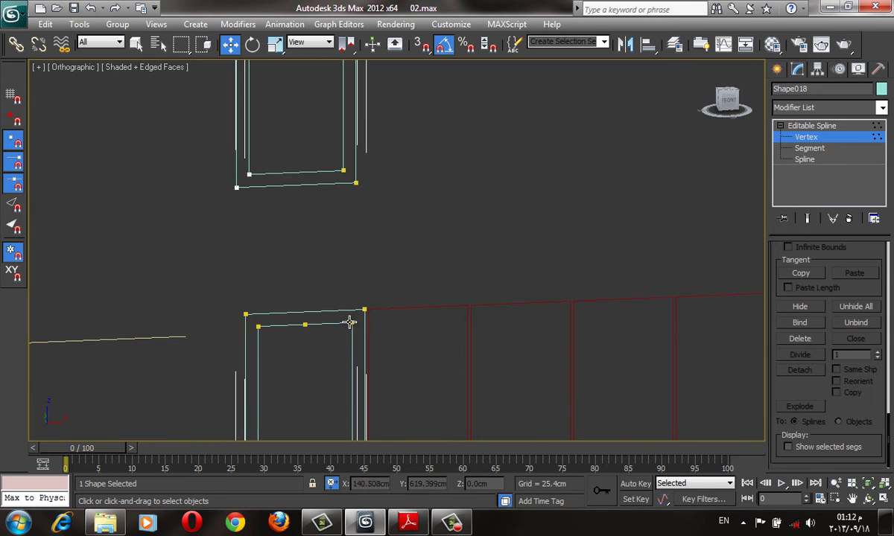
pyautogui.click(350, 319)
pyautogui.click(259, 324)
pyautogui.moveTo(246, 84); pyautogui.dragTo(258, 193, button='middle')
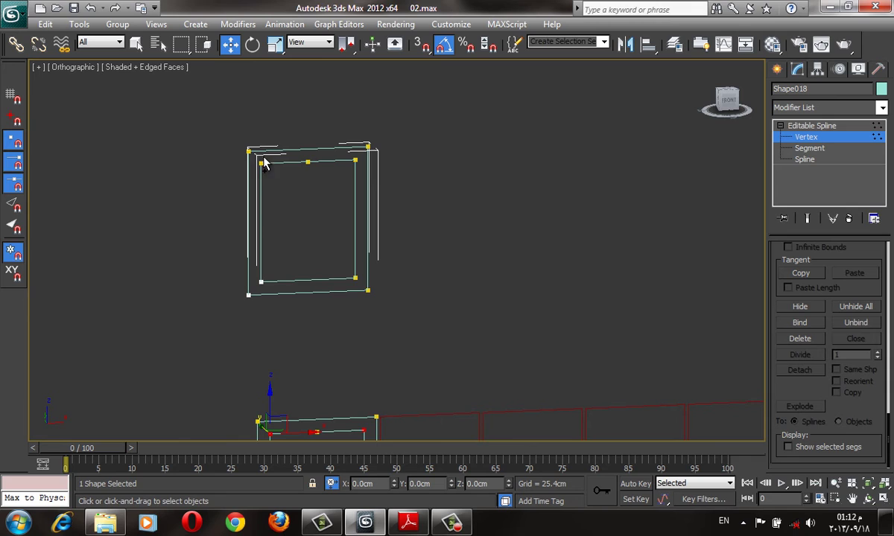
pyautogui.click(261, 162)
pyautogui.click(355, 160)
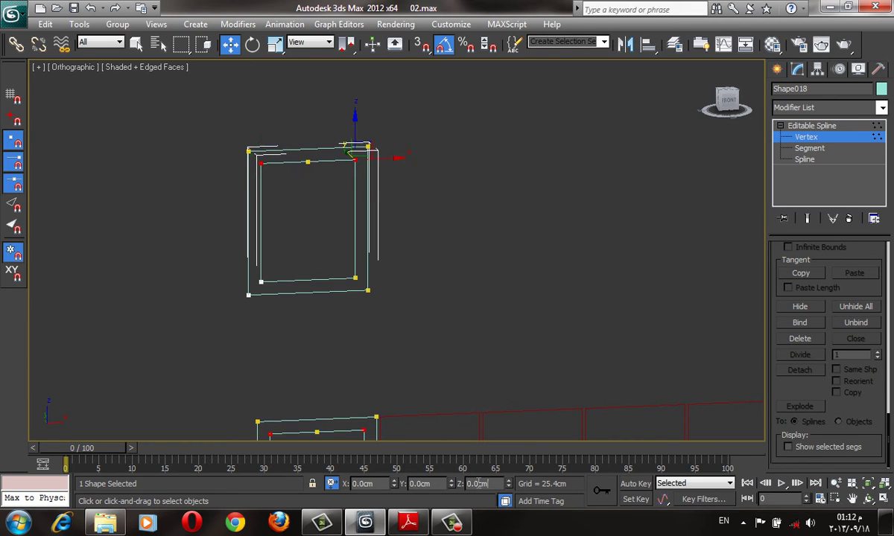
pyautogui.write('-15')
pyautogui.press('Return')
# - Convert the lower panel's peak vertex to a Bezier point
pyautogui.moveTo(284, 282); pyautogui.dragTo(301, 249, button='middle')
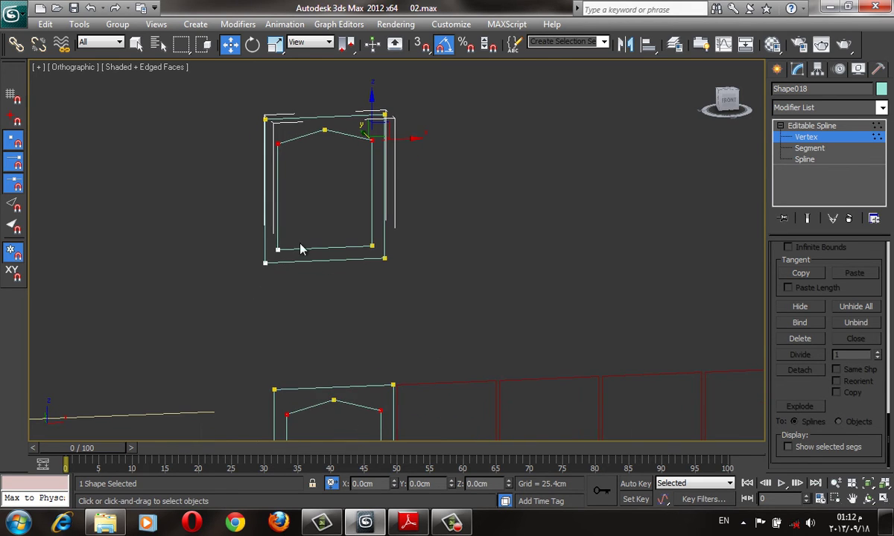
pyautogui.moveTo(321, 343); pyautogui.dragTo(348, 427)
pyautogui.rightClick(332, 167)
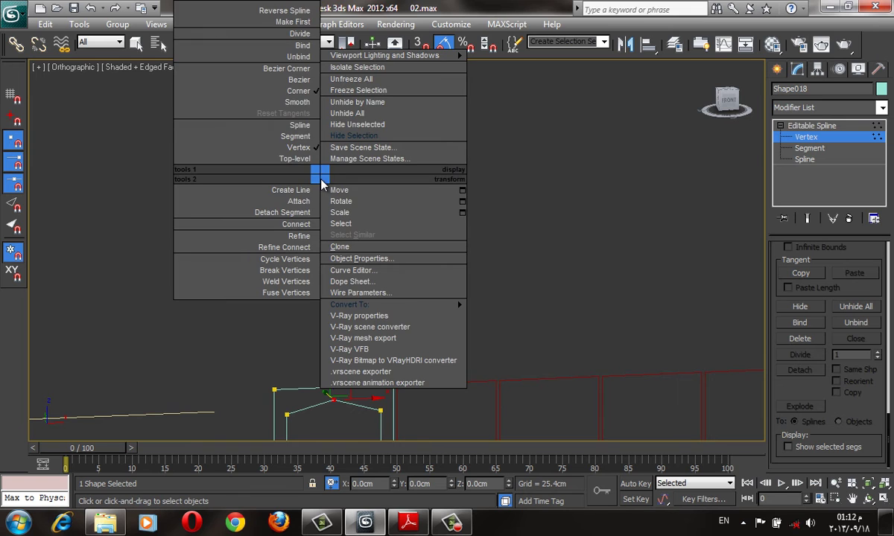
pyautogui.click(303, 87)
# - In Front view, rotate the Bezier peak vertex 15° about Z using Local pivot
pyautogui.press('f')
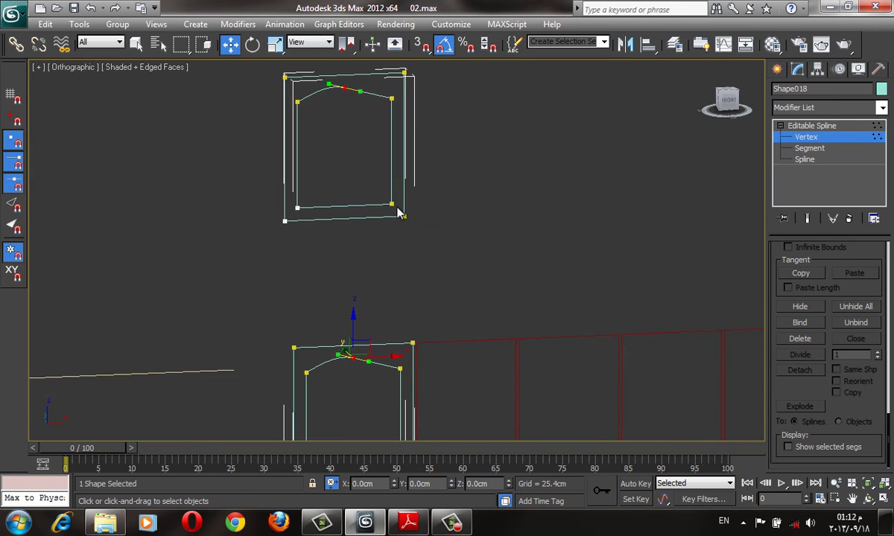
pyautogui.press('e')
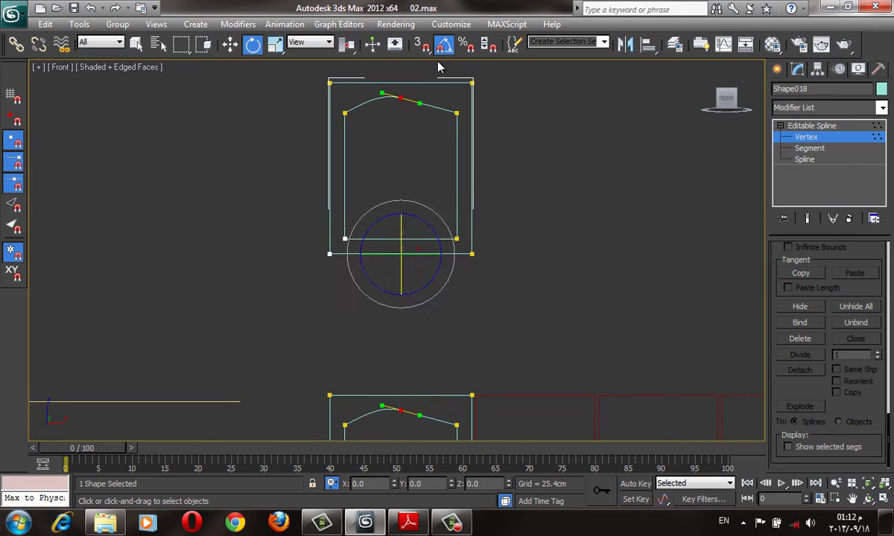
pyautogui.moveTo(347, 43); pyautogui.dragTo(347, 85)
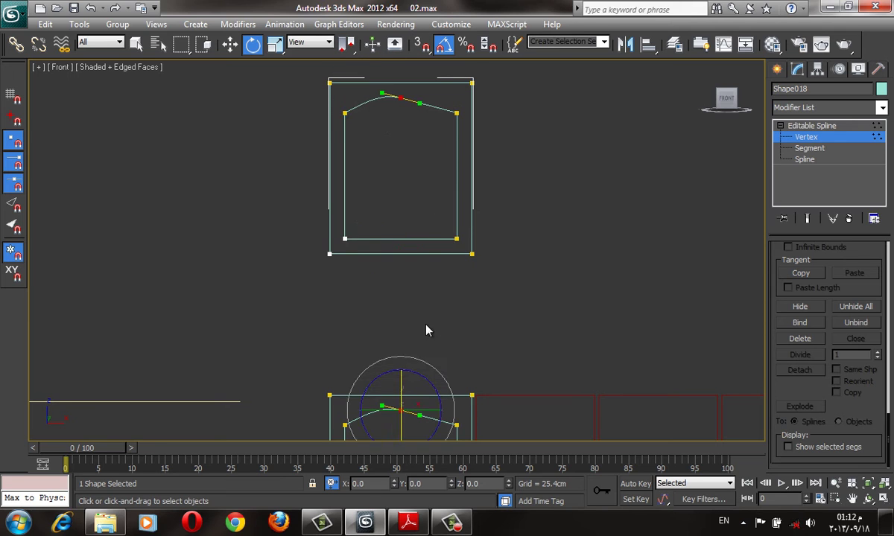
pyautogui.moveTo(427, 379); pyautogui.dragTo(449, 265, button='middle')
pyautogui.scroll(5, 449, 264)
pyautogui.moveTo(456, 210); pyautogui.dragTo(444, 191)
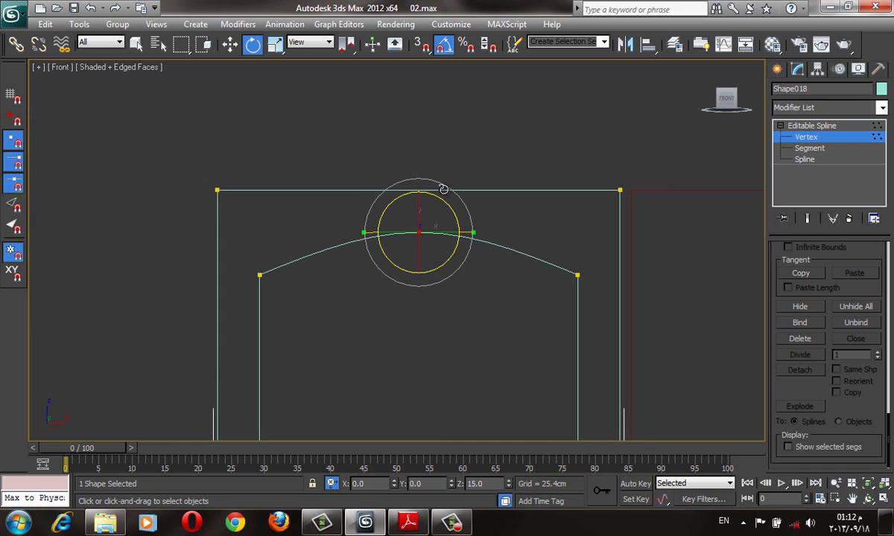
# - Orbit back to a 3D view showing all the cabinet shapes
pyautogui.scroll(-7, 458, 315)
pyautogui.scroll(-3, 457, 315)
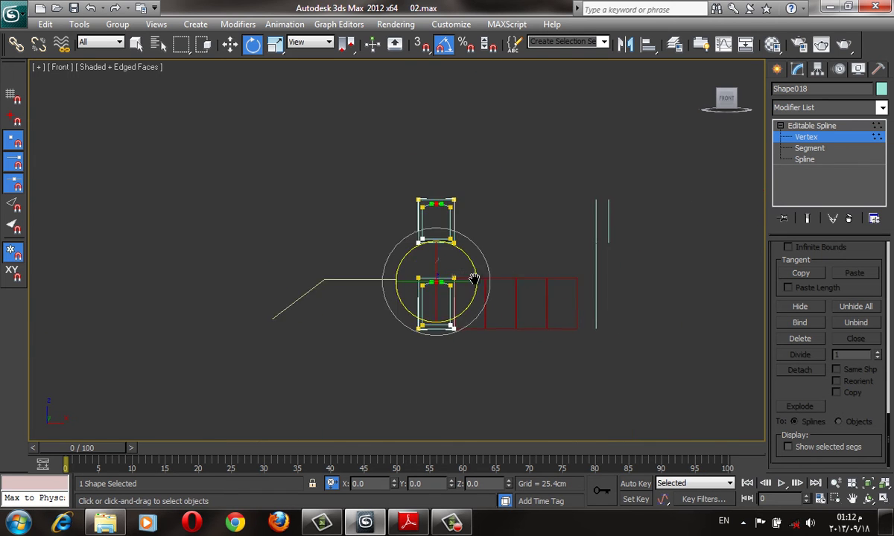
pyautogui.moveTo(458, 315)
pyautogui.keyDown('alt'); pyautogui.mouseDown(button='middle')
pyautogui.moveTo(502, 303)
pyautogui.moveTo(417, 287)
pyautogui.mouseUp(button='middle'); pyautogui.keyUp('alt')
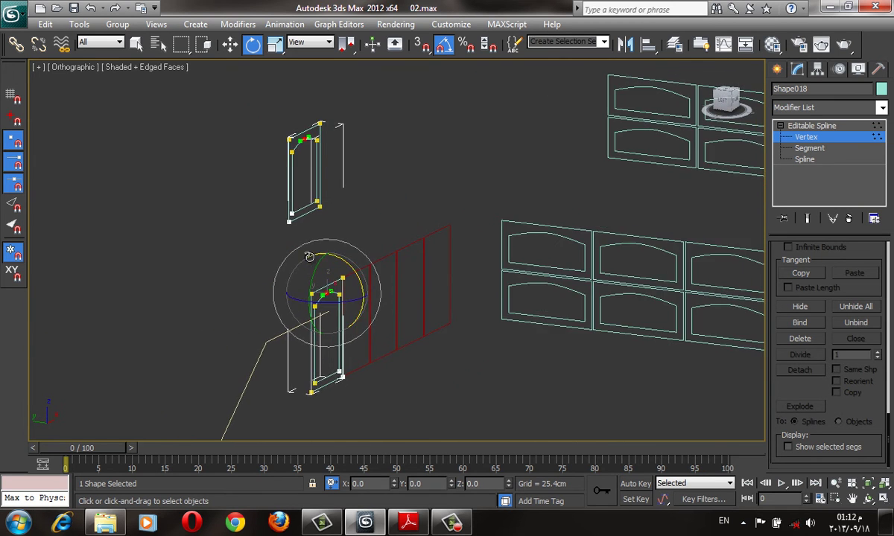
pyautogui.scroll(6, 272, 262)
pyautogui.scroll(3, 302, 324)
pyautogui.press('r')
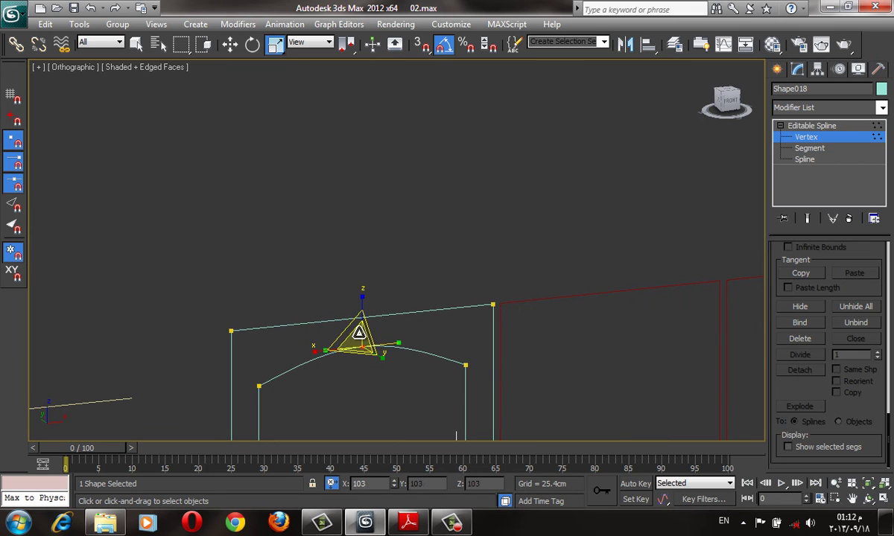
pyautogui.scroll(-4, 386, 328)
pyautogui.scroll(-4, 386, 328)
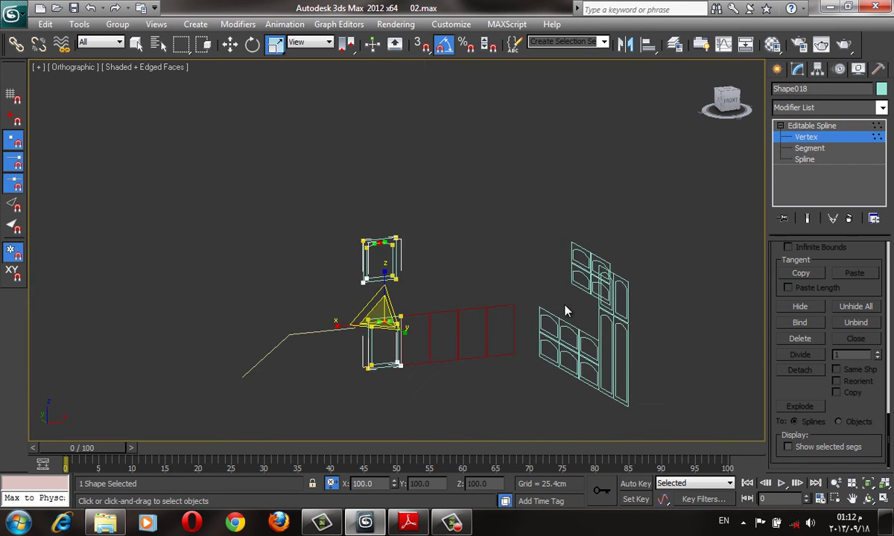
pyautogui.click(776, 69)
pyautogui.press('p')
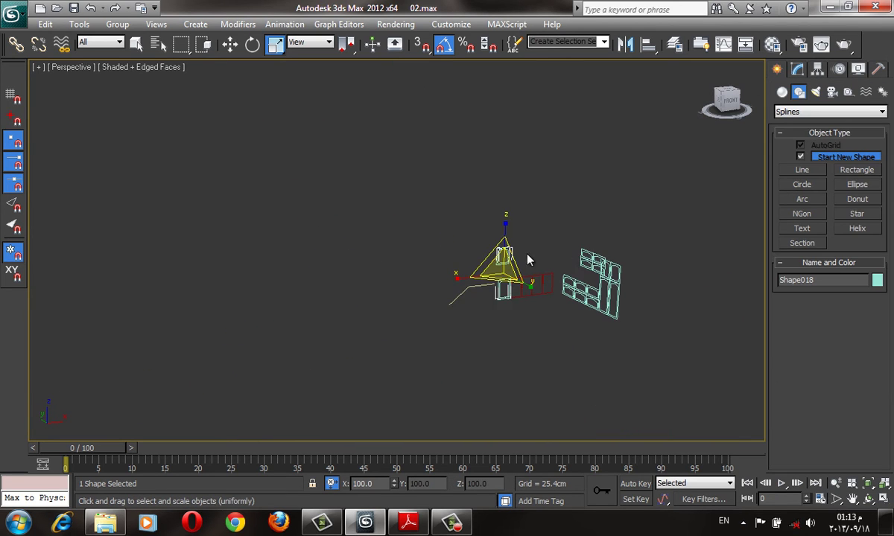
pyautogui.moveTo(494, 237)
pyautogui.keyDown('alt'); pyautogui.mouseDown(button='middle')
pyautogui.moveTo(415, 269)
pyautogui.moveTo(485, 212)
pyautogui.mouseUp(button='middle'); pyautogui.keyUp('alt')
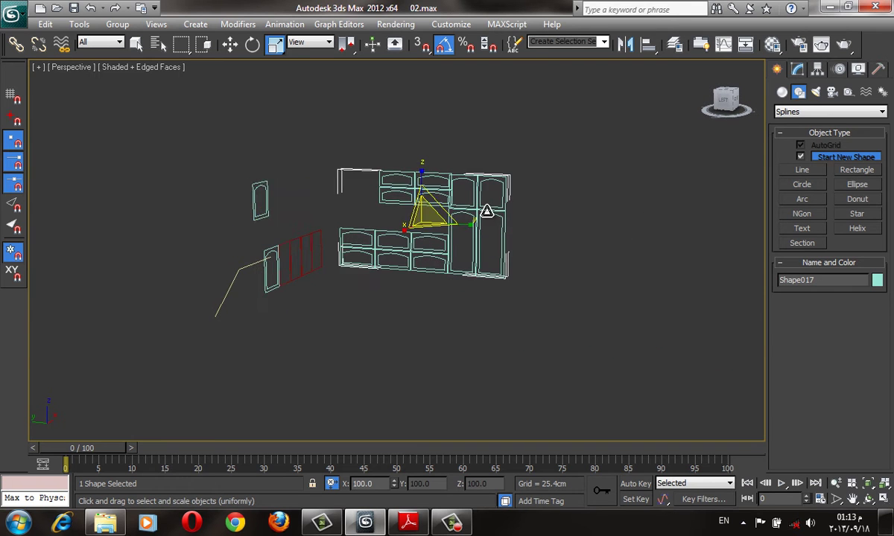
pyautogui.scroll(3, 584, 239)
pyautogui.scroll(3, 585, 239)
pyautogui.keyDown('alt'); pyautogui.moveTo(644, 154); pyautogui.dragTo(715, 112, button='middle'); pyautogui.keyUp('alt')
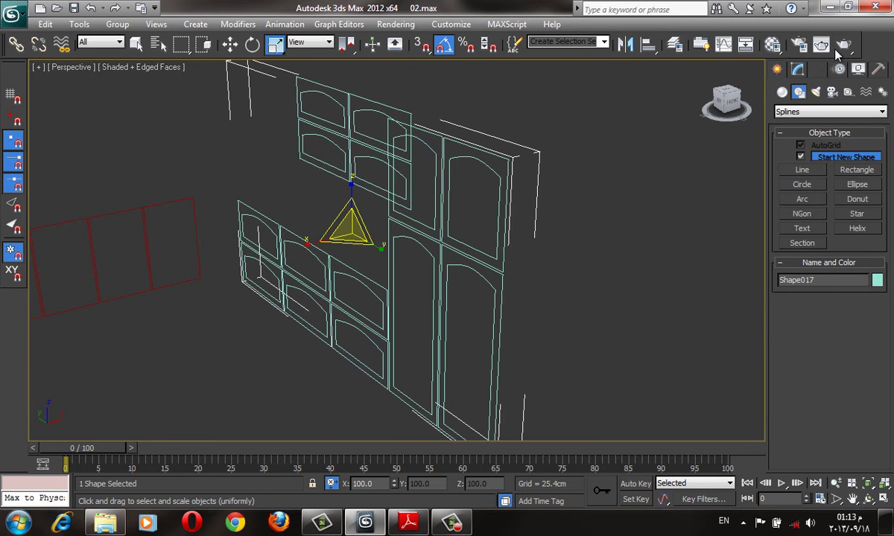
pyautogui.click(798, 69)
pyautogui.click(809, 108)
pyautogui.press('e')
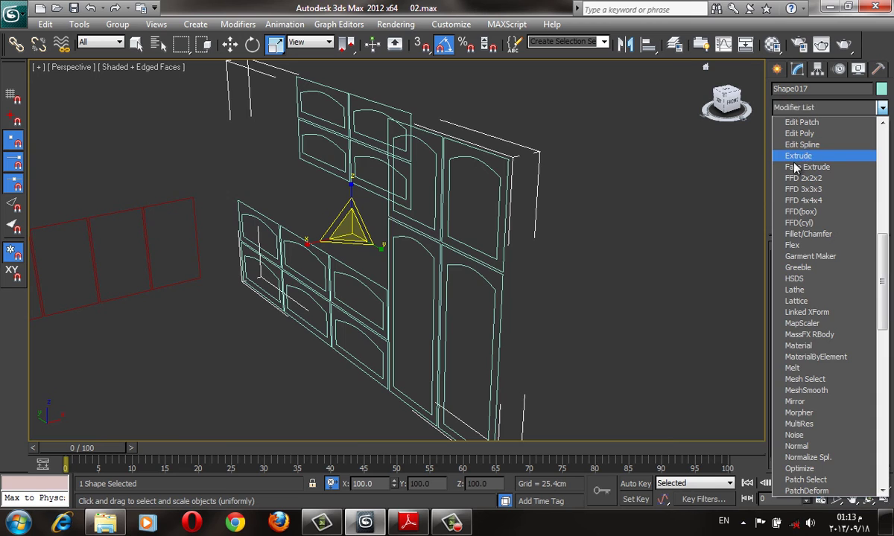
pyautogui.click(756, 146)
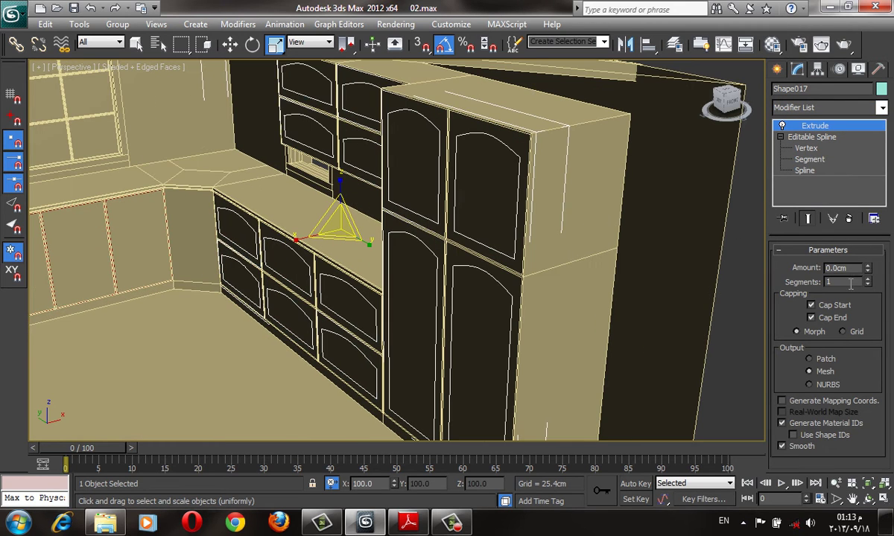
pyautogui.moveTo(867, 271); pyautogui.dragTo(866, 268)
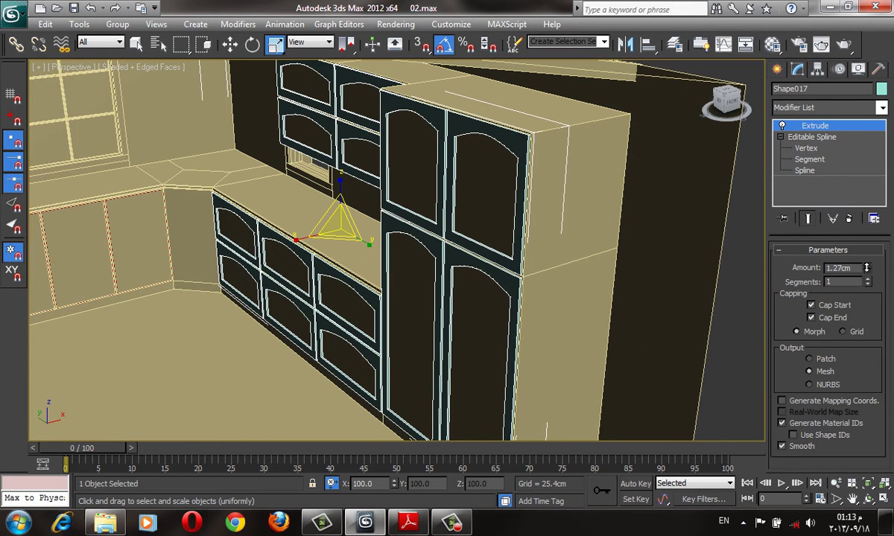
pyautogui.click(848, 218)
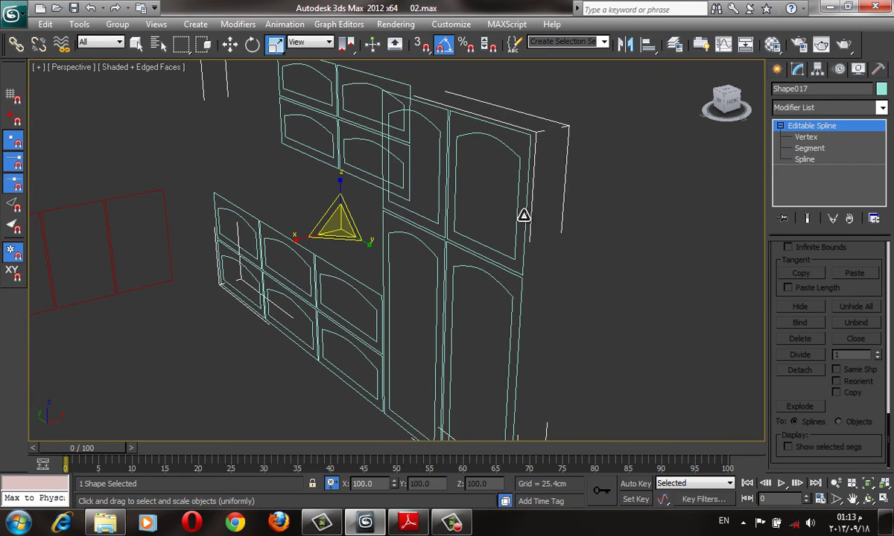
# - At Spline level, select the two tall doors' arched panel splines
pyautogui.click(810, 149)
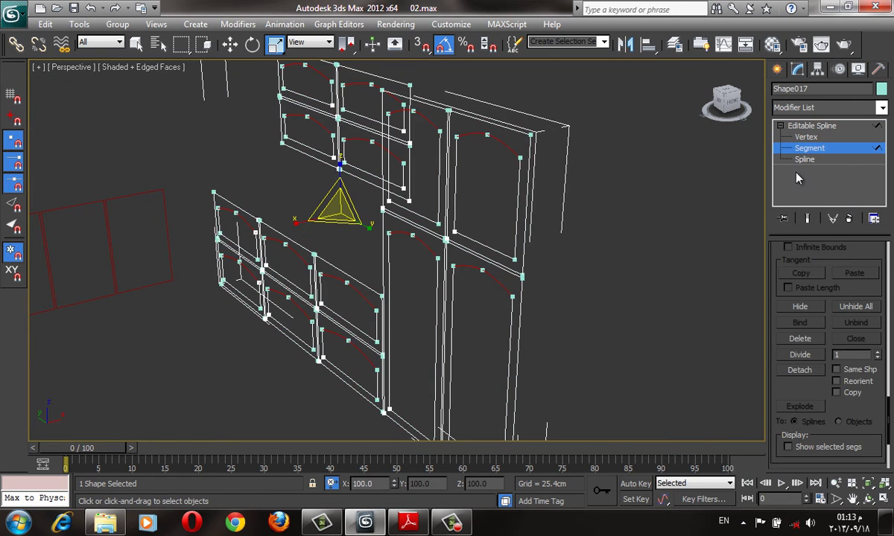
pyautogui.click(832, 159)
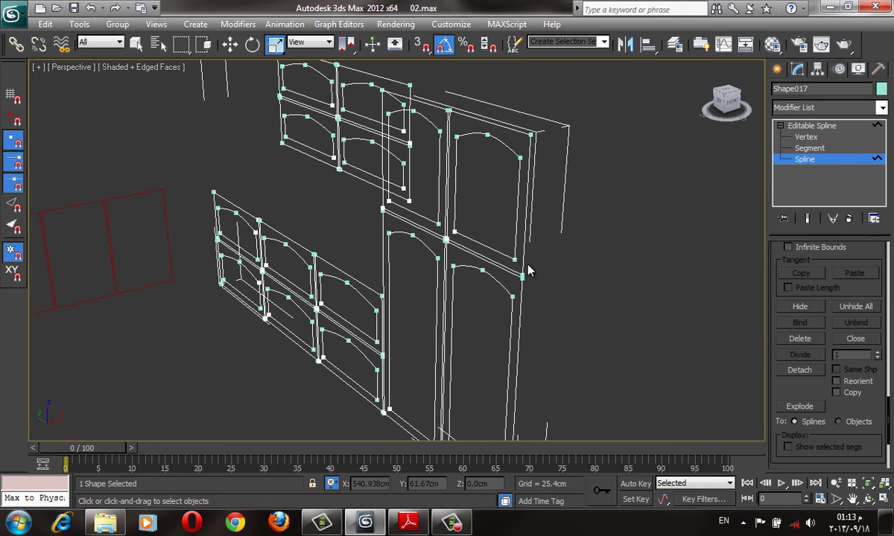
pyautogui.click(456, 266)
pyautogui.keyDown('ctrl'); pyautogui.click(409, 244); pyautogui.keyUp('ctrl')
pyautogui.keyDown('alt'); pyautogui.moveTo(431, 219); pyautogui.dragTo(473, 239, button='middle'); pyautogui.keyUp('alt')
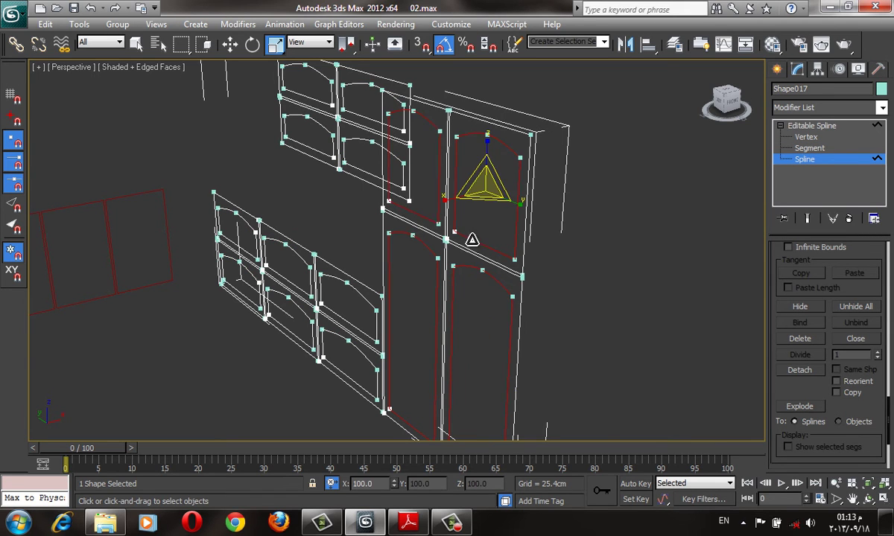
pyautogui.scroll(3, 309, 350)
pyautogui.moveTo(290, 363); pyautogui.dragTo(324, 332, button='middle')
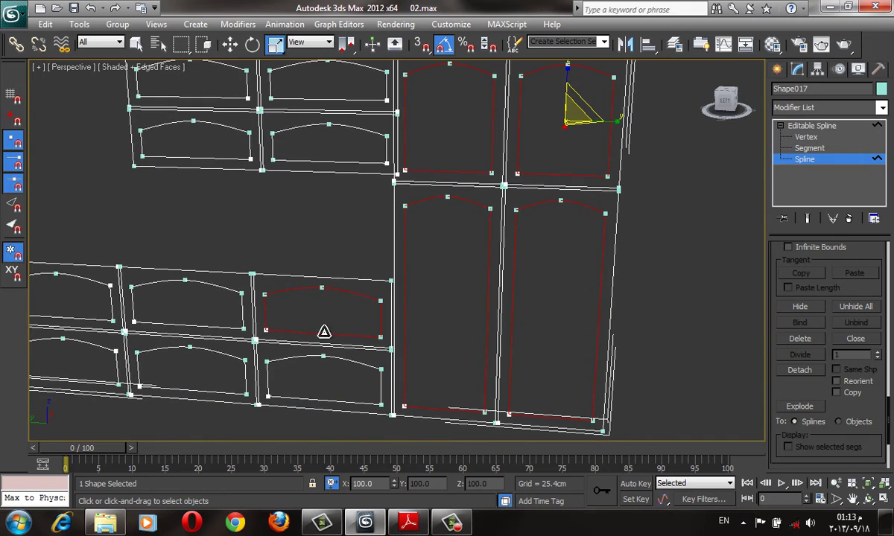
# - Add the bottom, upper and top arched door panels to the selection
pyautogui.keyDown('ctrl'); pyautogui.click(318, 357); pyautogui.keyUp('ctrl')
pyautogui.keyDown('ctrl'); pyautogui.click(214, 351); pyautogui.keyUp('ctrl')
pyautogui.keyDown('ctrl'); pyautogui.click(239, 324); pyautogui.keyUp('ctrl')
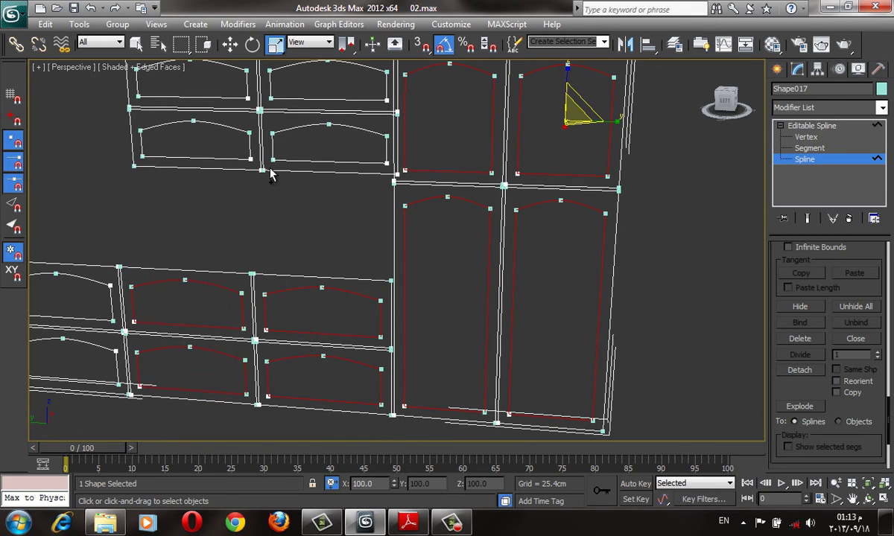
pyautogui.keyDown('ctrl'); pyautogui.click(249, 149); pyautogui.keyUp('ctrl')
pyautogui.keyDown('ctrl'); pyautogui.click(233, 86); pyautogui.keyUp('ctrl')
pyautogui.keyDown('ctrl'); pyautogui.click(272, 99); pyautogui.keyUp('ctrl')
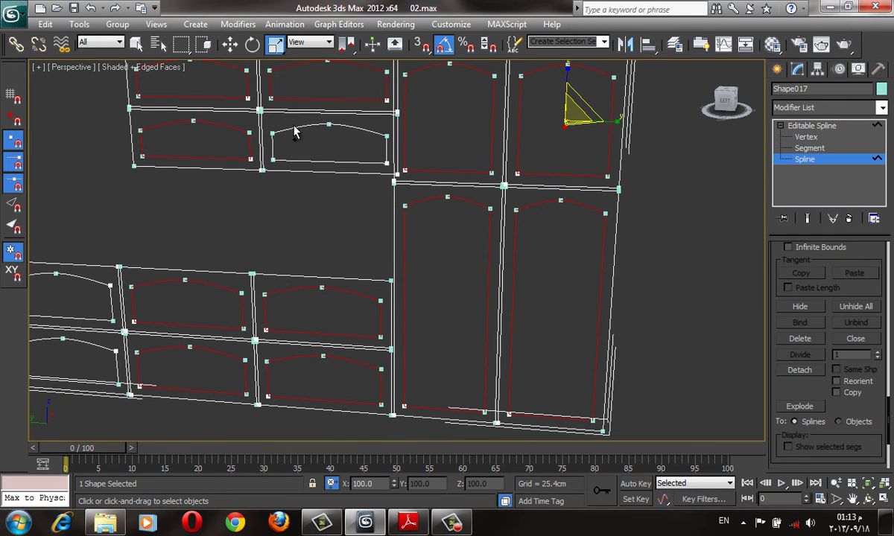
pyautogui.moveTo(295, 140); pyautogui.dragTo(447, 116, button='middle')
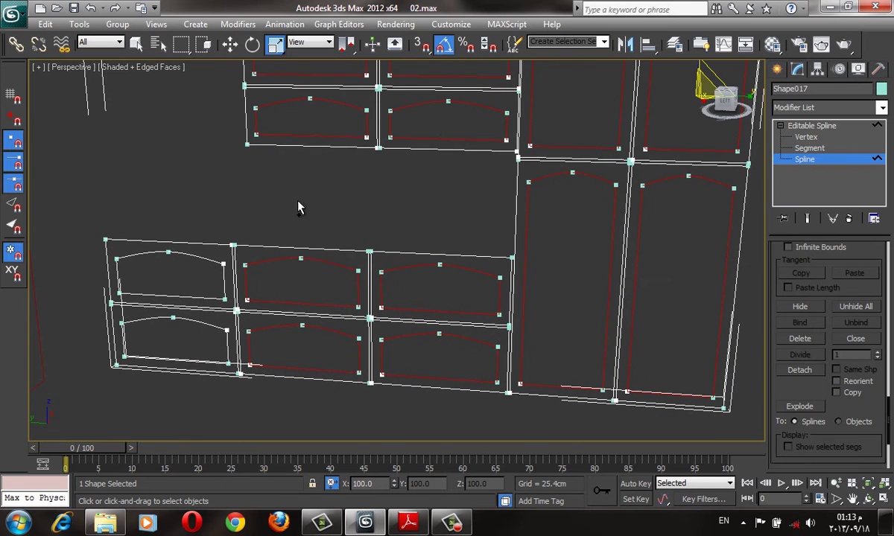
pyautogui.keyDown('ctrl'); pyautogui.click(209, 258); pyautogui.keyUp('ctrl')
pyautogui.keyDown('ctrl'); pyautogui.click(209, 326); pyautogui.keyUp('ctrl')
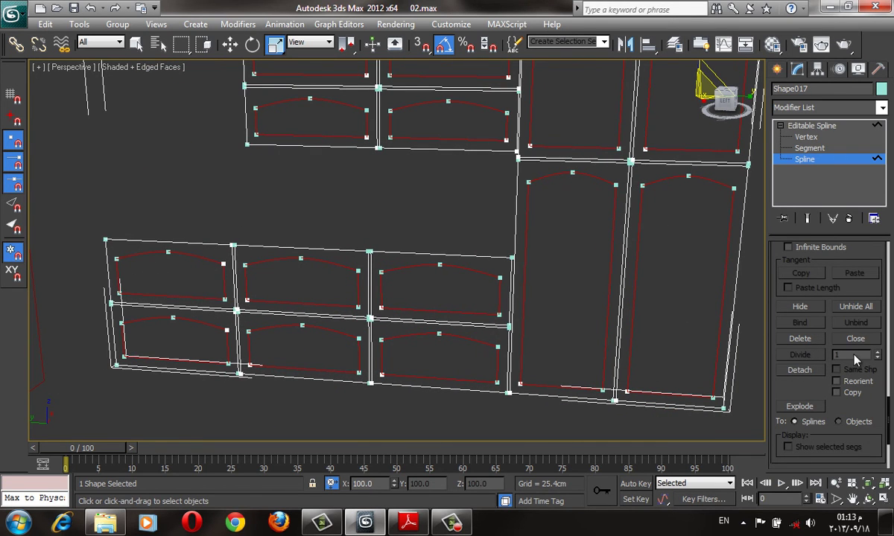
# - Tick Copy and Detach the selected panels
pyautogui.moveTo(817, 390); pyautogui.dragTo(820, 355)
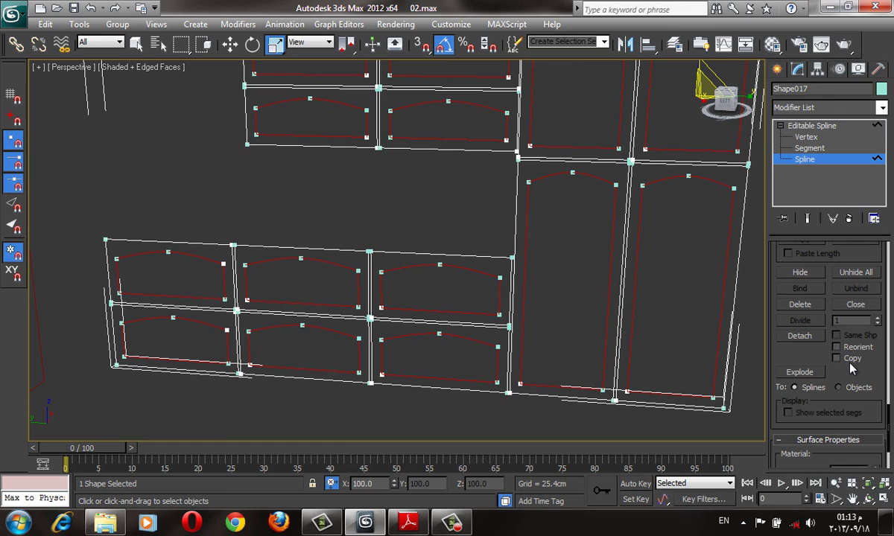
pyautogui.click(850, 361)
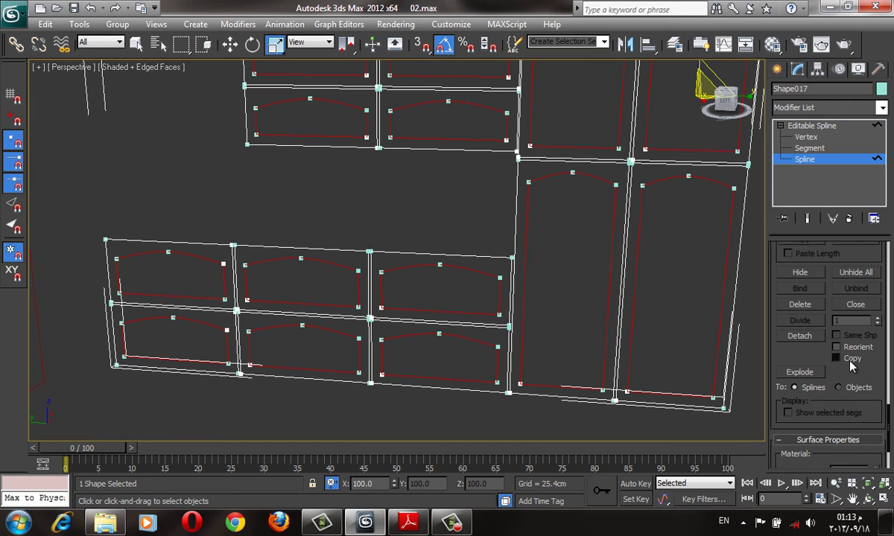
pyautogui.click(811, 339)
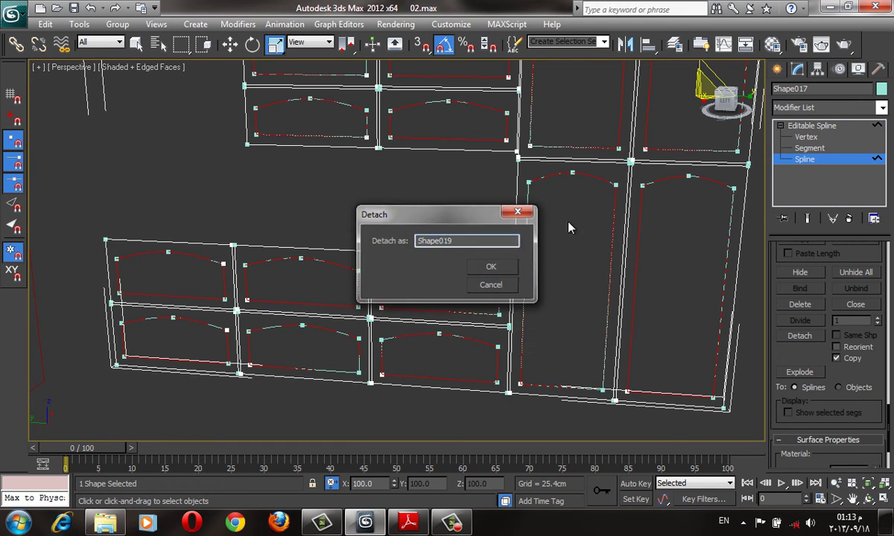
# - Accept Shape019 as the name, then test-move the cabinet frame aside and back
pyautogui.press('Return')
pyautogui.click(776, 70)
pyautogui.press('w')
pyautogui.keyDown('alt'); pyautogui.moveTo(426, 204); pyautogui.dragTo(418, 209, button='middle'); pyautogui.keyUp('alt')
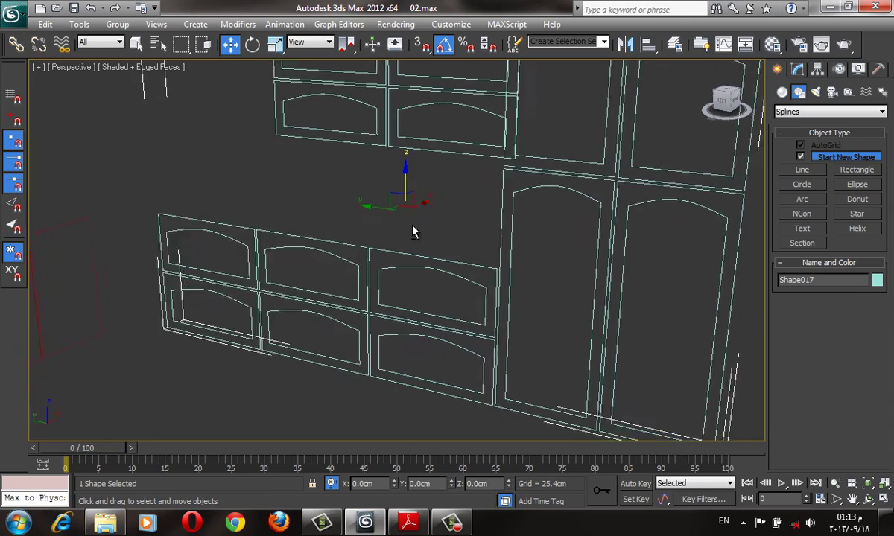
pyautogui.moveTo(418, 208)
pyautogui.mouseDown()
pyautogui.moveTo(855, 22)
pyautogui.moveTo(635, 139)
pyautogui.mouseUp()
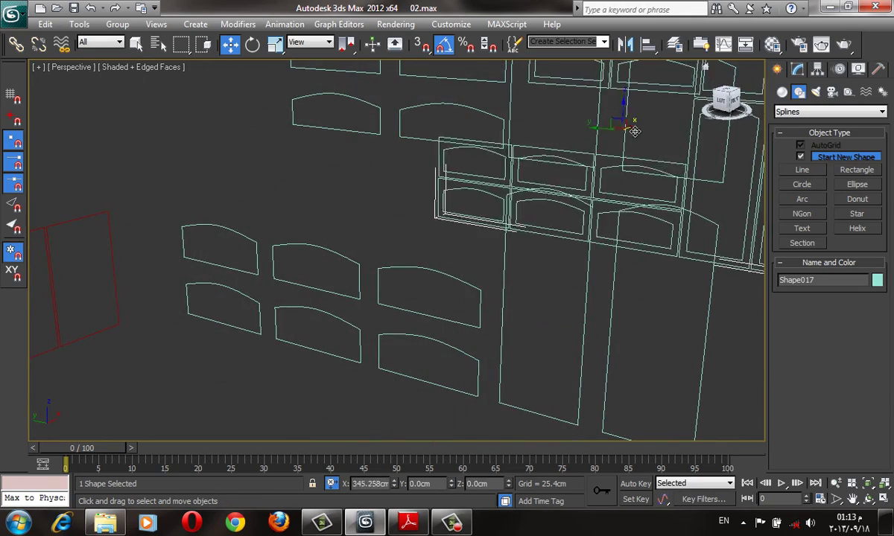
pyautogui.moveTo(634, 140)
pyautogui.mouseDown(button='middle')
pyautogui.moveTo(571, 177)
pyautogui.moveTo(595, 153)
pyautogui.mouseUp(button='middle')
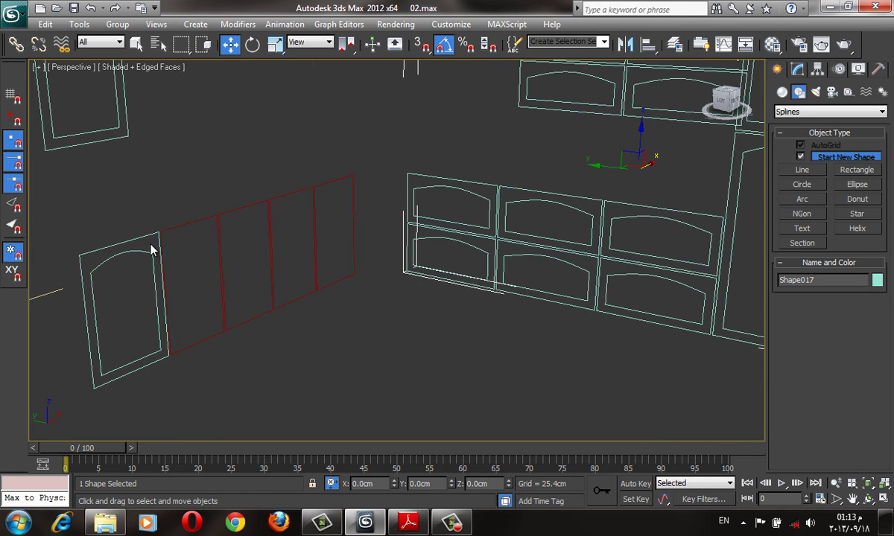
# - Detach a copy of the left door's arch panel spline as Shape020
pyautogui.click(142, 251)
pyautogui.press('3')
pyautogui.click(146, 255)
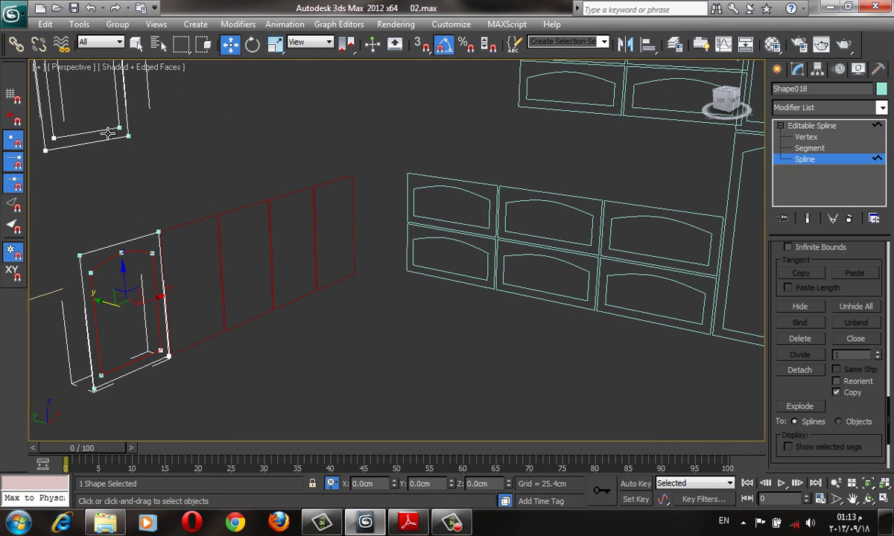
pyautogui.click(799, 370)
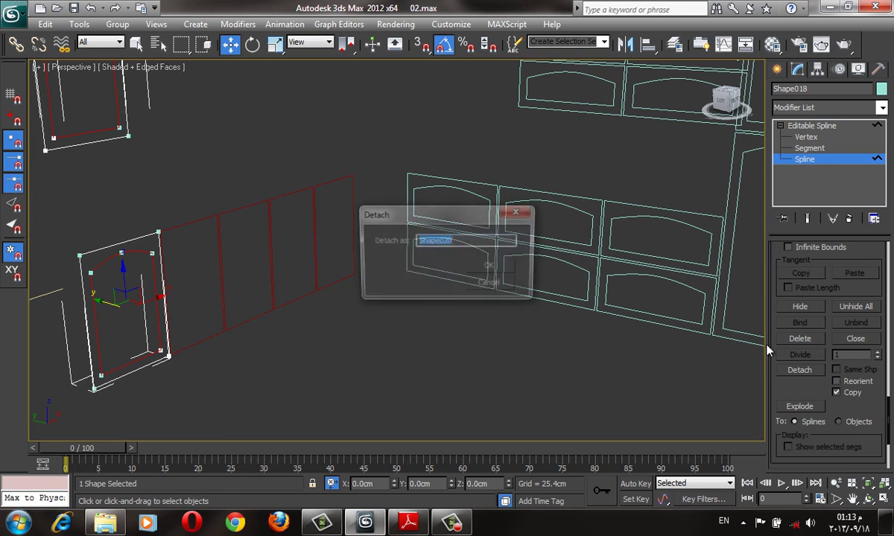
pyautogui.click(491, 268)
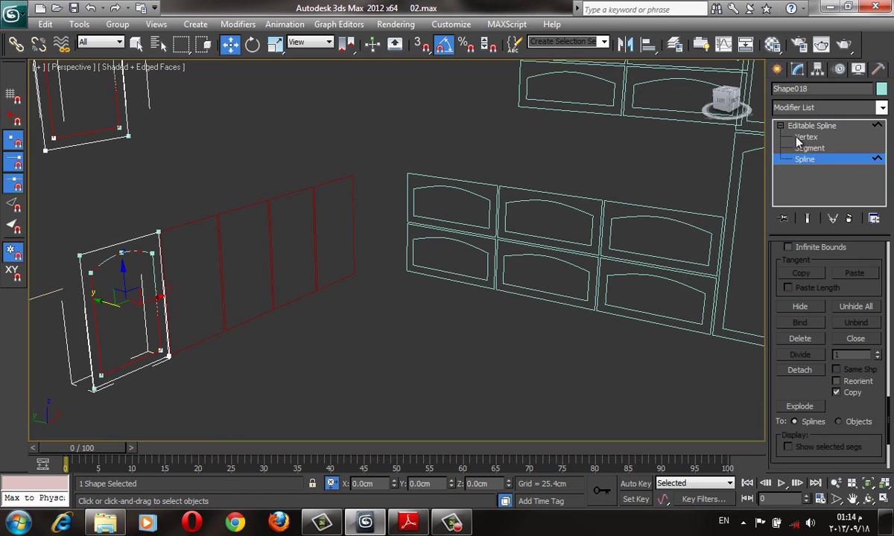
# - Centre the cabinet splines in view and clear the selection
pyautogui.click(480, 341)
pyautogui.scroll(-3, 455, 362)
pyautogui.scroll(-3, 463, 351)
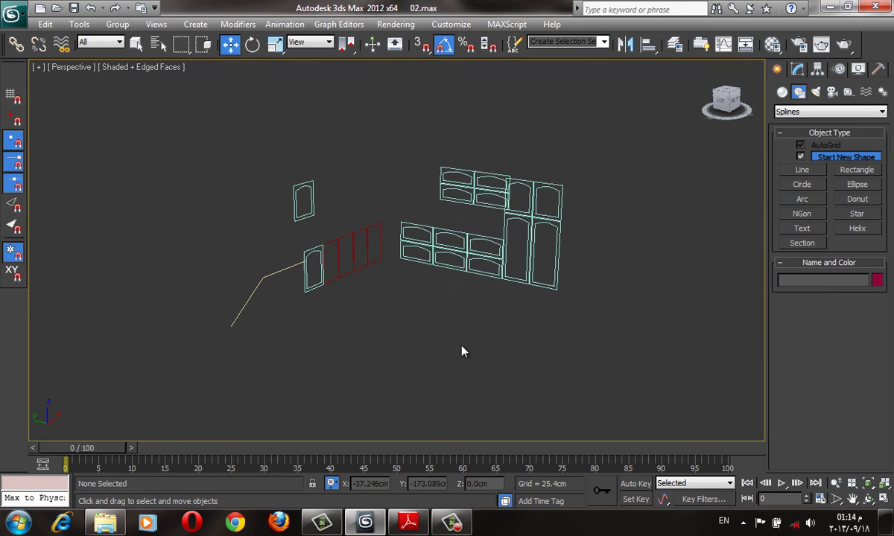
pyautogui.scroll(4, 462, 351)
pyautogui.moveTo(661, 274); pyautogui.dragTo(471, 353, button='middle')
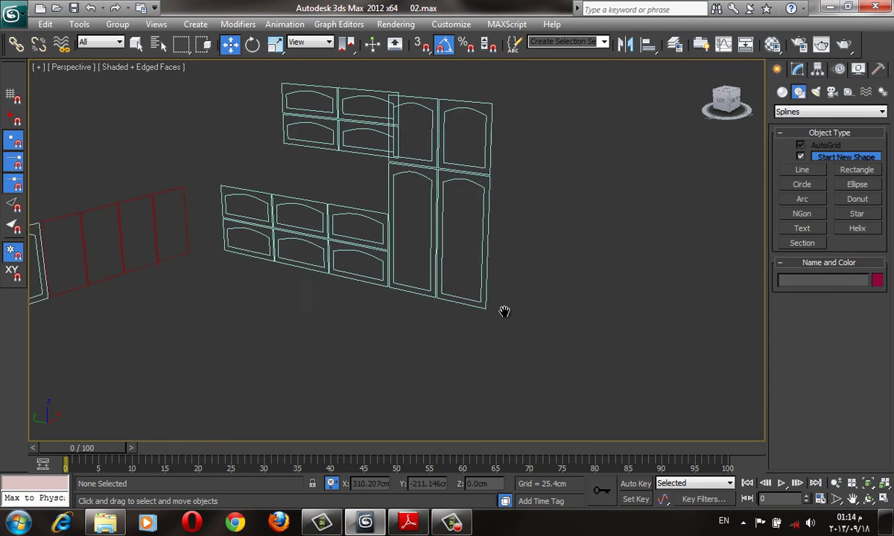
pyautogui.scroll(3, 467, 344)
pyautogui.click(510, 208)
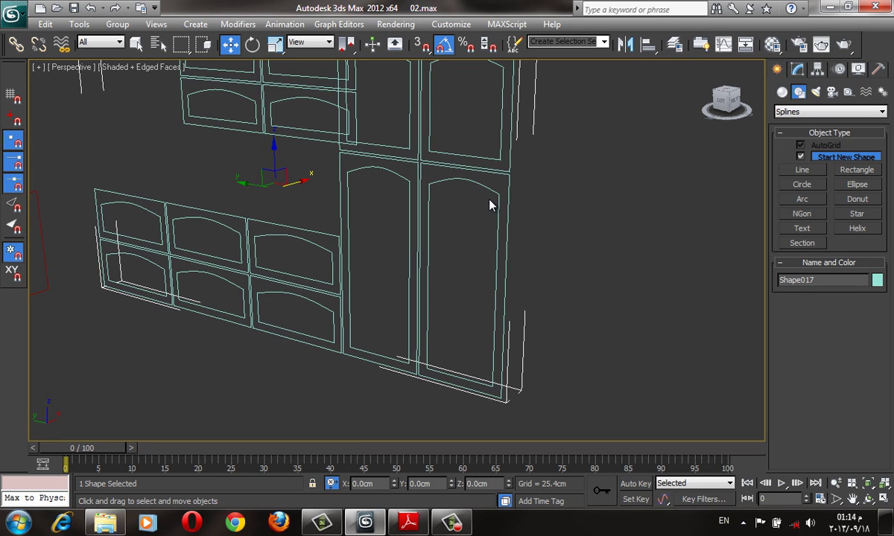
pyautogui.scroll(-3, 464, 219)
pyautogui.scroll(-3, 506, 250)
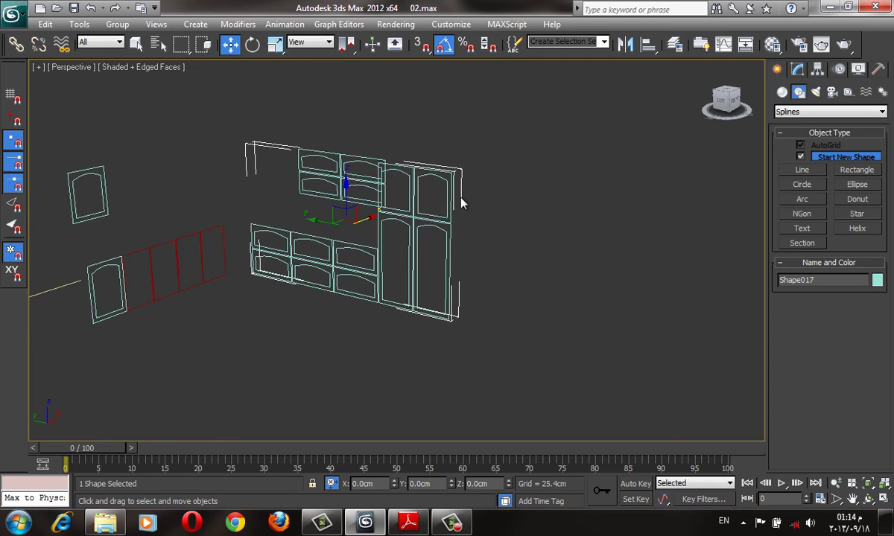
pyautogui.click(551, 231)
# - Unhide all kitchen geometry, dismiss the no-camera message, and compare with the reference photo
pyautogui.hotkey('shift', 'g')
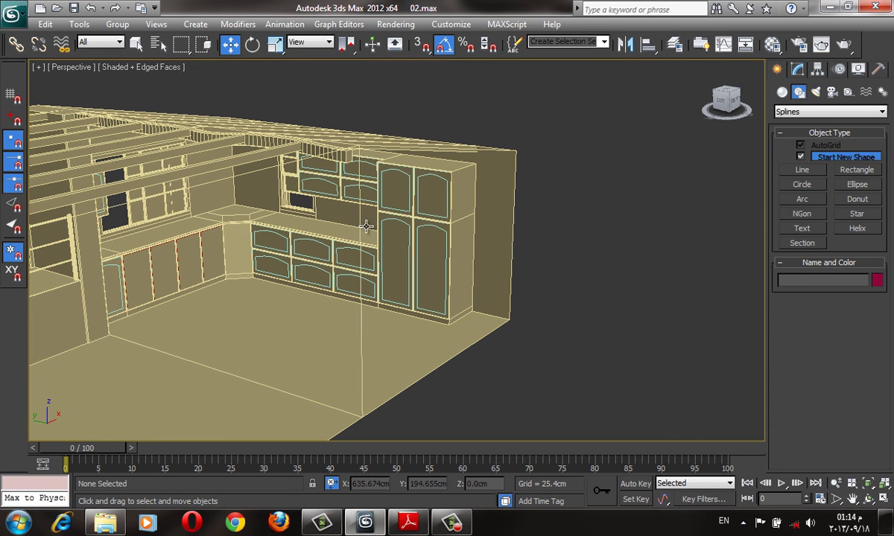
pyautogui.press('c')
pyautogui.click(484, 309)
pyautogui.scroll(3, 394, 275)
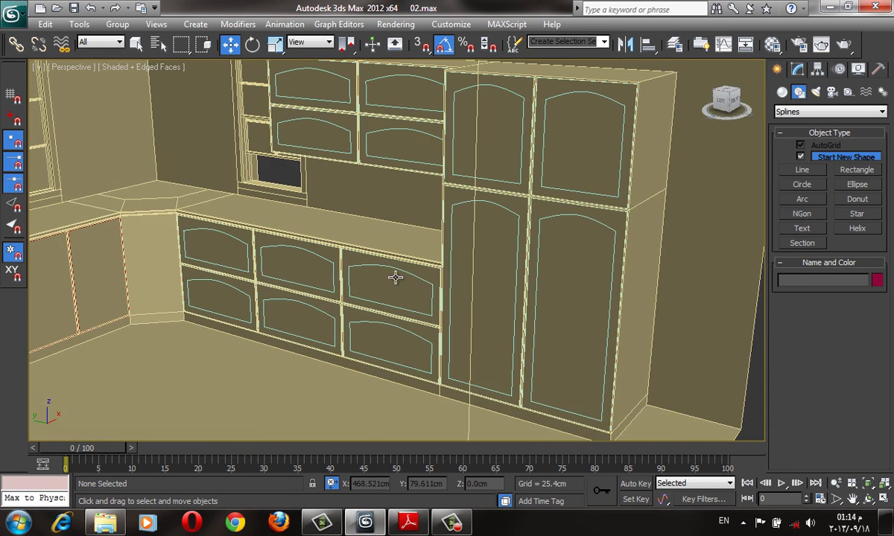
pyautogui.scroll(3, 329, 283)
pyautogui.moveTo(330, 283); pyautogui.dragTo(616, 92, button='middle')
pyautogui.scroll(1, 573, 191)
pyautogui.scroll(1, 532, 265)
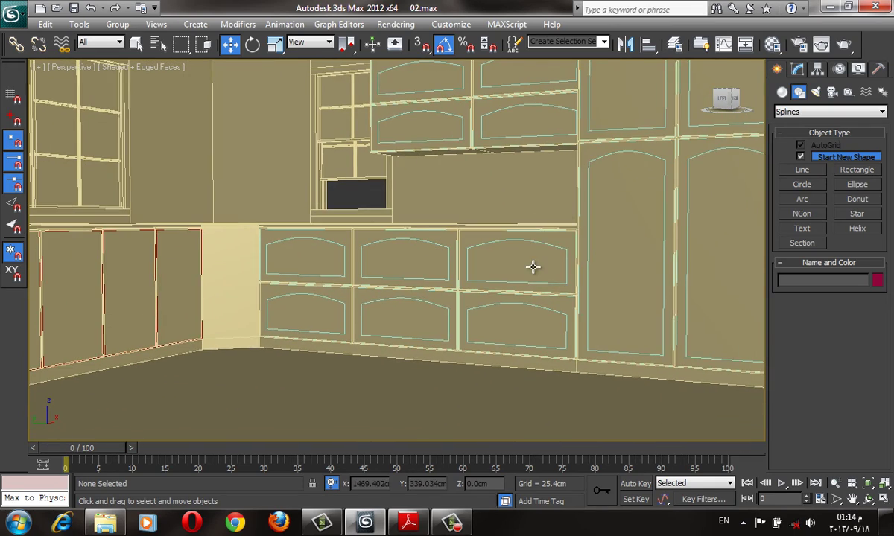
pyautogui.scroll(1, 506, 253)
pyautogui.click(408, 522)
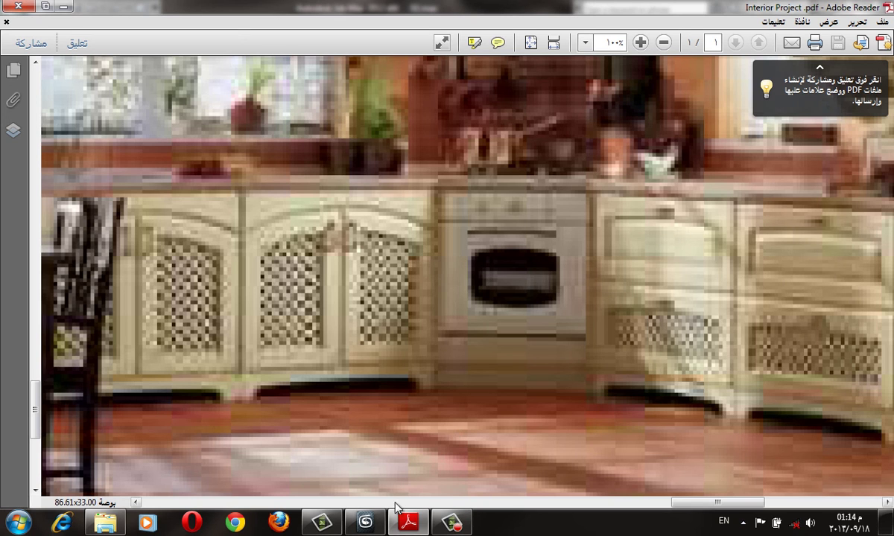
pyautogui.click(365, 522)
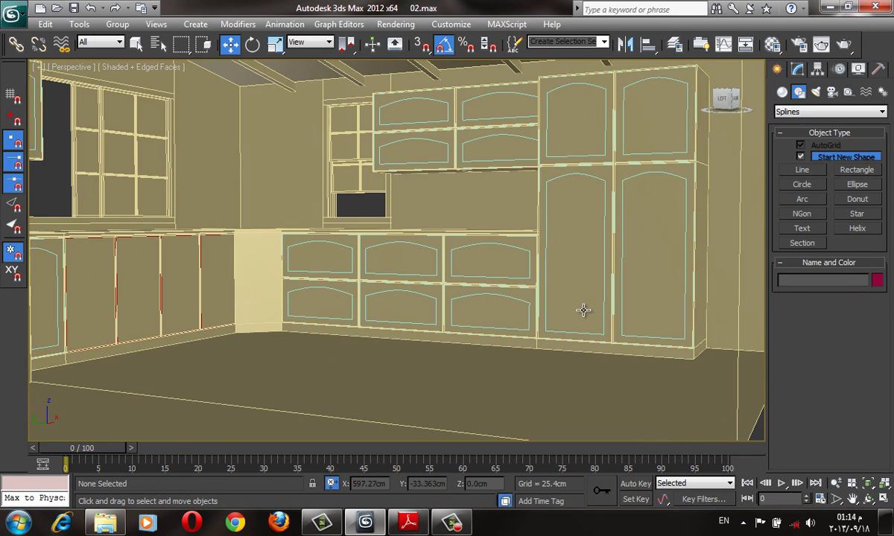
pyautogui.scroll(1, 578, 328)
pyautogui.scroll(1, 588, 193)
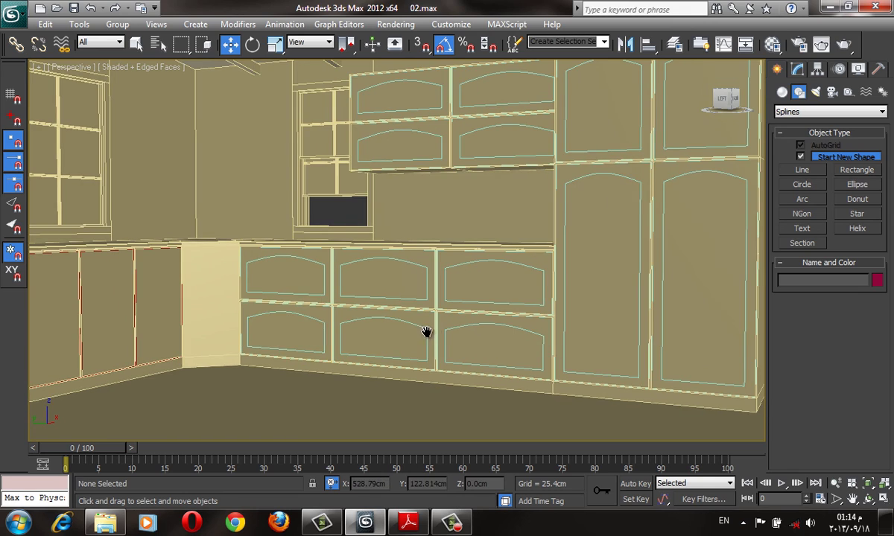
pyautogui.scroll(-2, 403, 330)
pyautogui.moveTo(343, 325); pyautogui.dragTo(425, 328, button='middle')
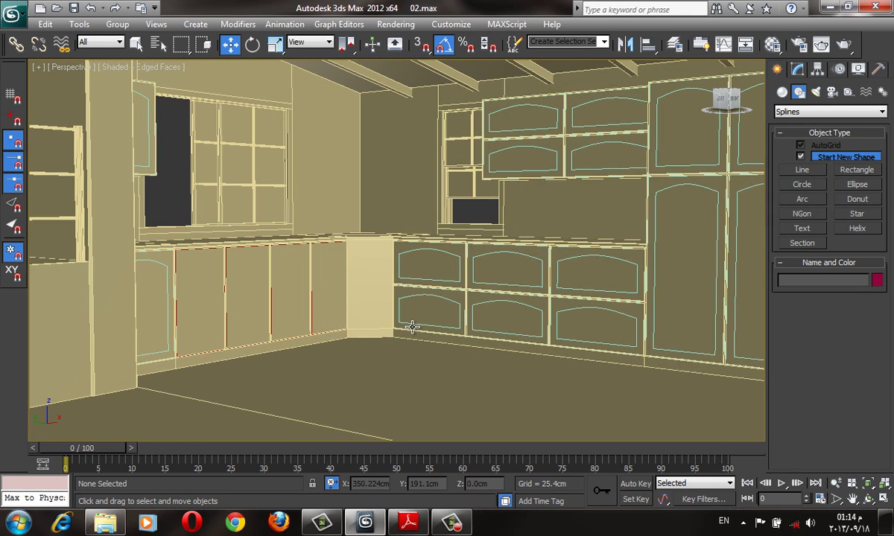
pyautogui.scroll(2, 357, 305)
pyautogui.scroll(1, 361, 309)
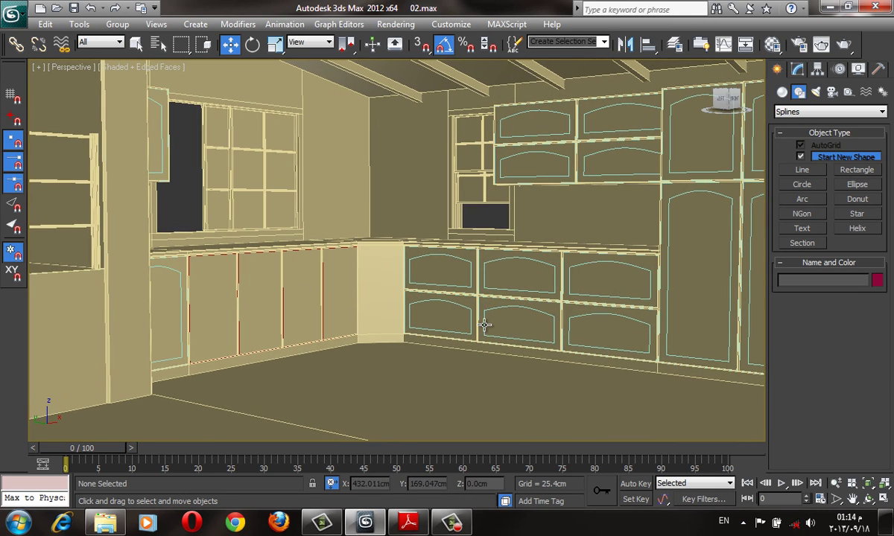